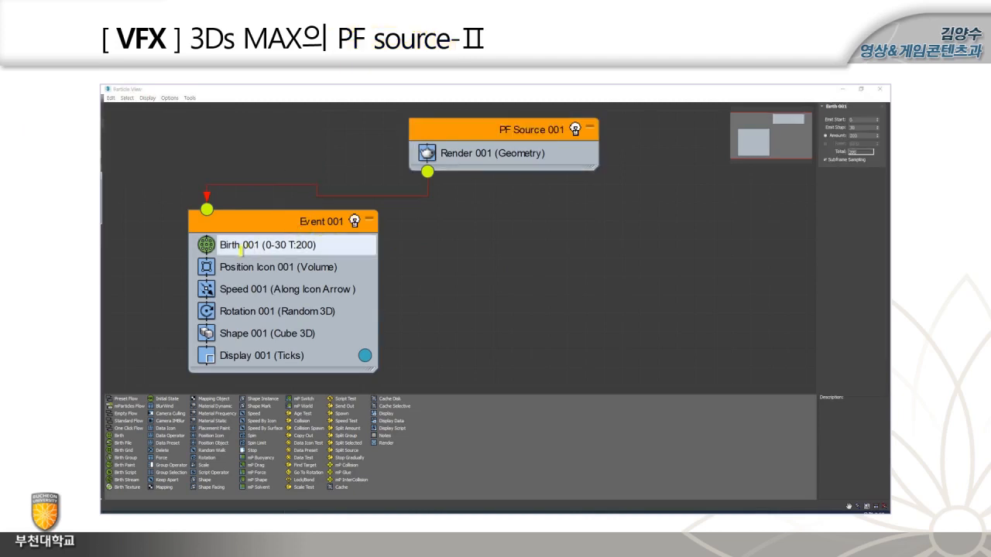
{"action": "left_click_drag", "start_coordinate": [229, 253], "coordinate": [267, 243]}
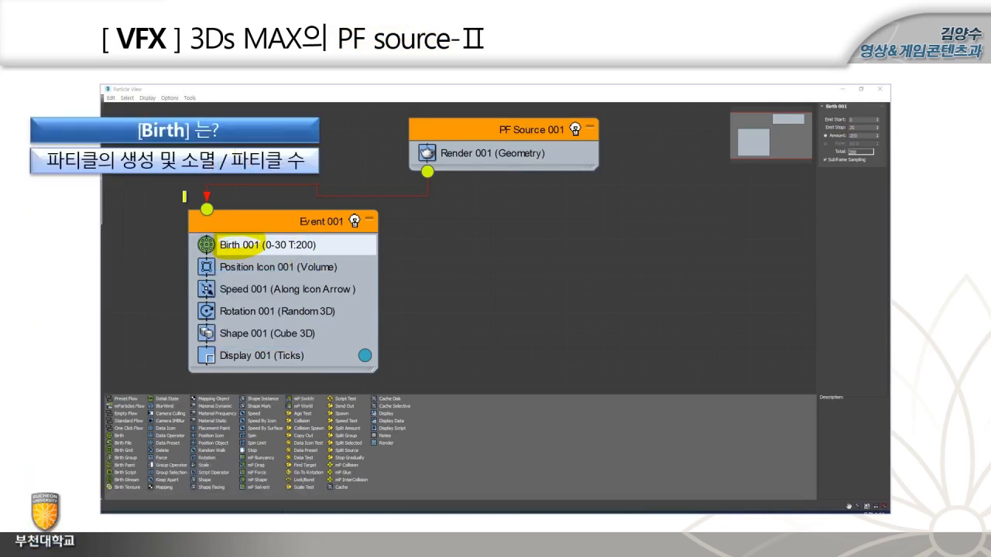
{"action": "mouse_move", "coordinate": [144, 167]}
{"action": "left_mouse_down"}
{"action": "mouse_move", "coordinate": [209, 162]}
{"action": "mouse_move", "coordinate": [195, 159]}
{"action": "left_mouse_up"}
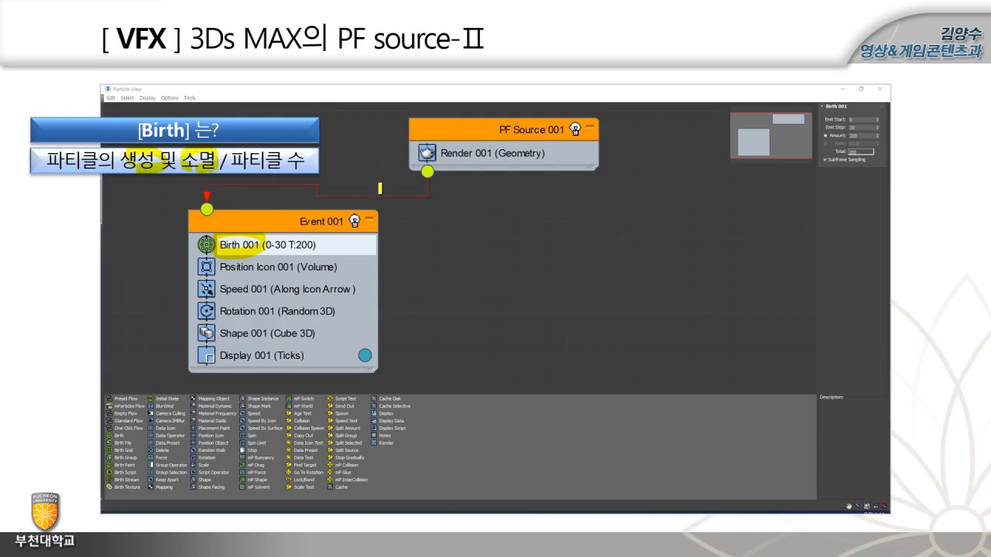
{"action": "left_click_drag", "start_coordinate": [297, 164], "coordinate": [288, 165]}
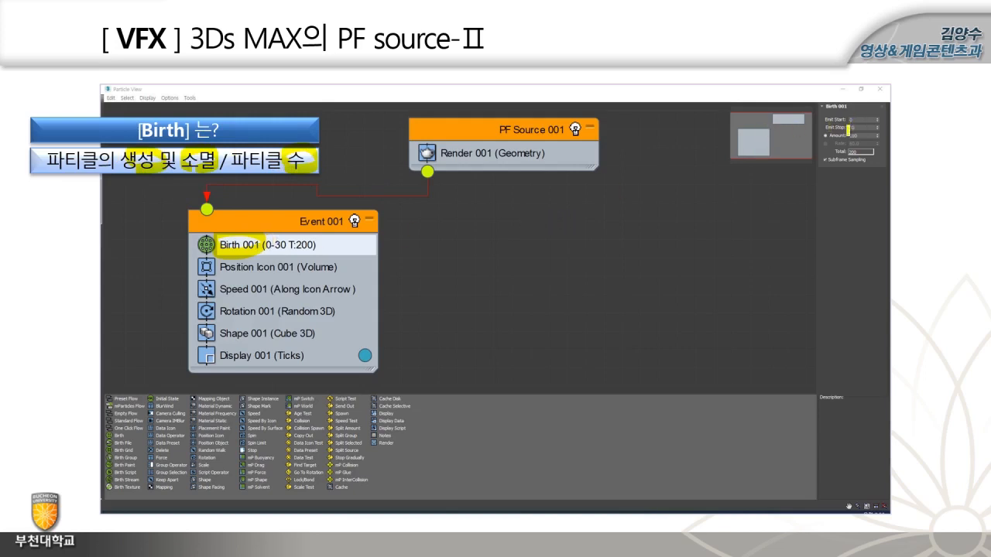
{"action": "mouse_move", "coordinate": [844, 158]}
{"action": "left_mouse_down"}
{"action": "mouse_move", "coordinate": [853, 154]}
{"action": "mouse_move", "coordinate": [838, 150]}
{"action": "left_mouse_up"}
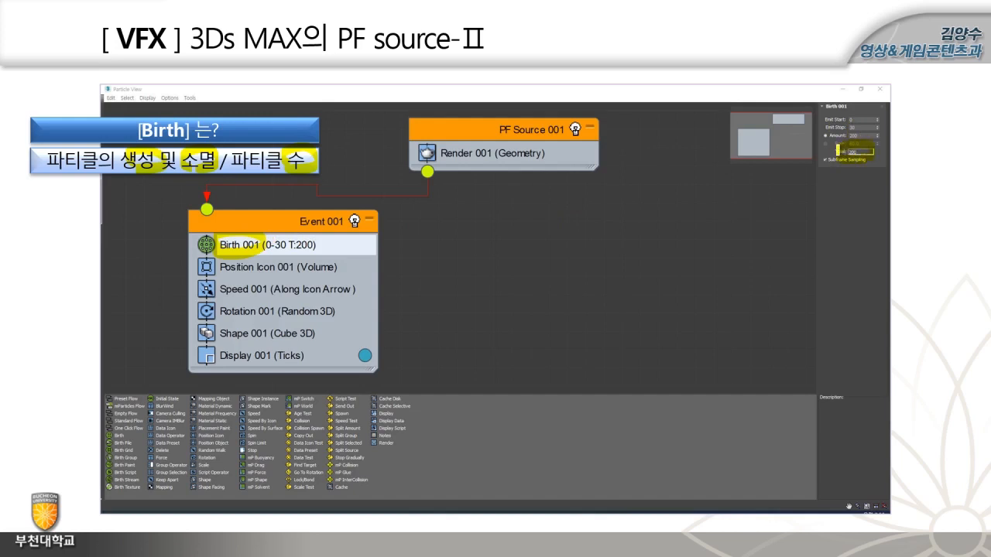
{"action": "mouse_move", "coordinate": [258, 237]}
{"action": "left_mouse_down"}
{"action": "mouse_move", "coordinate": [270, 242]}
{"action": "mouse_move", "coordinate": [263, 253]}
{"action": "left_mouse_up"}
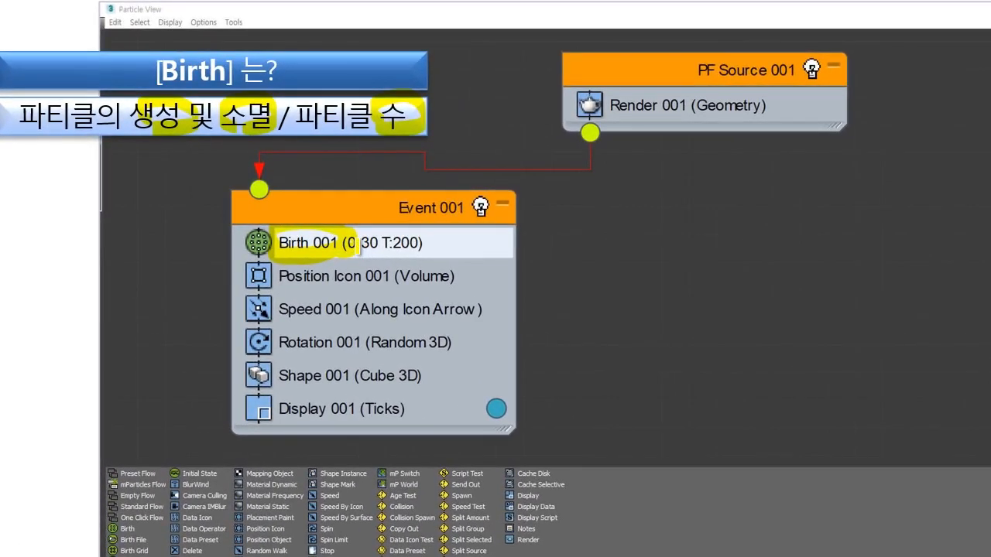
{"action": "left_click_drag", "start_coordinate": [358, 244], "coordinate": [364, 248]}
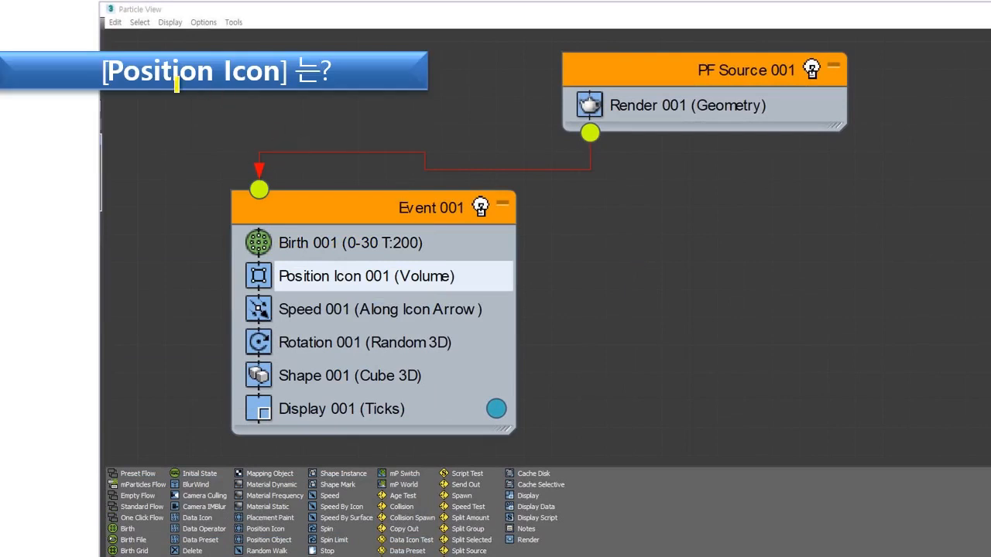
{"action": "left_click_drag", "start_coordinate": [118, 72], "coordinate": [281, 74]}
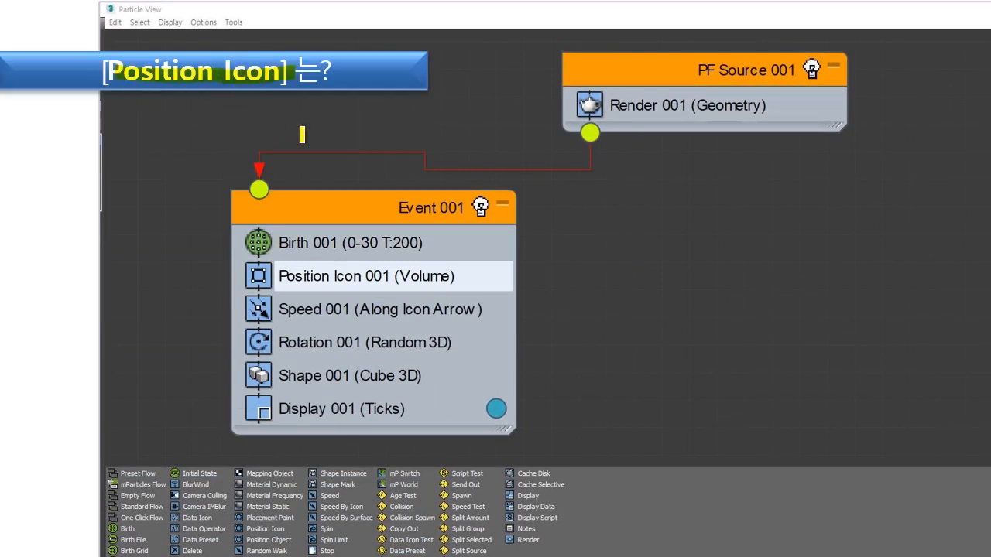
{"action": "left_click_drag", "start_coordinate": [60, 118], "coordinate": [358, 124]}
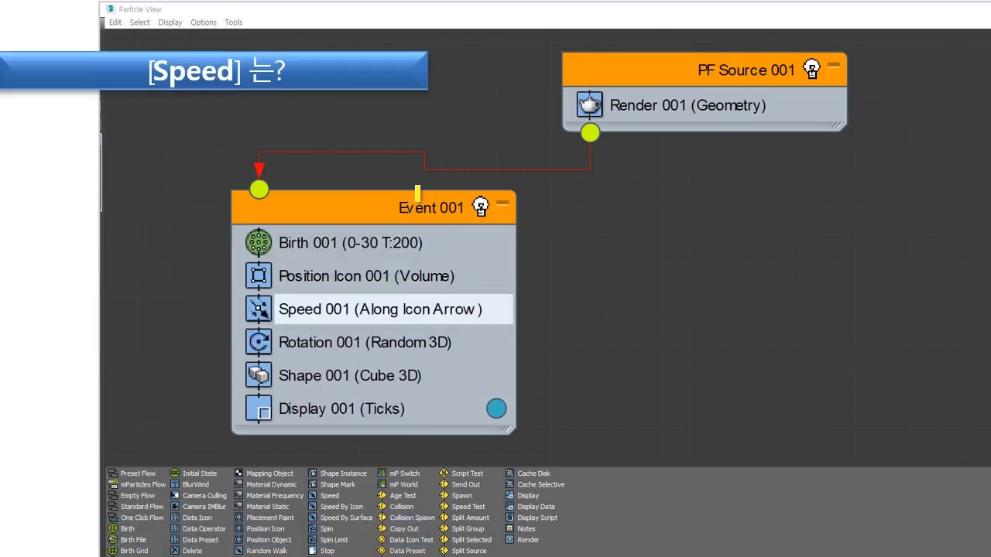
{"action": "left_click_drag", "start_coordinate": [157, 73], "coordinate": [258, 72]}
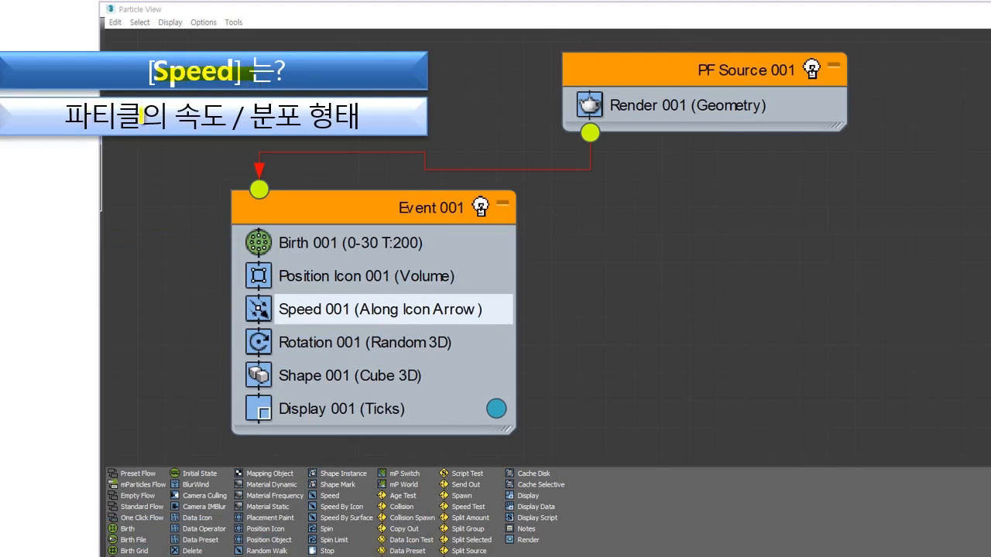
{"action": "mouse_move", "coordinate": [171, 117]}
{"action": "left_mouse_down"}
{"action": "mouse_move", "coordinate": [281, 128]}
{"action": "mouse_move", "coordinate": [308, 115]}
{"action": "left_mouse_up"}
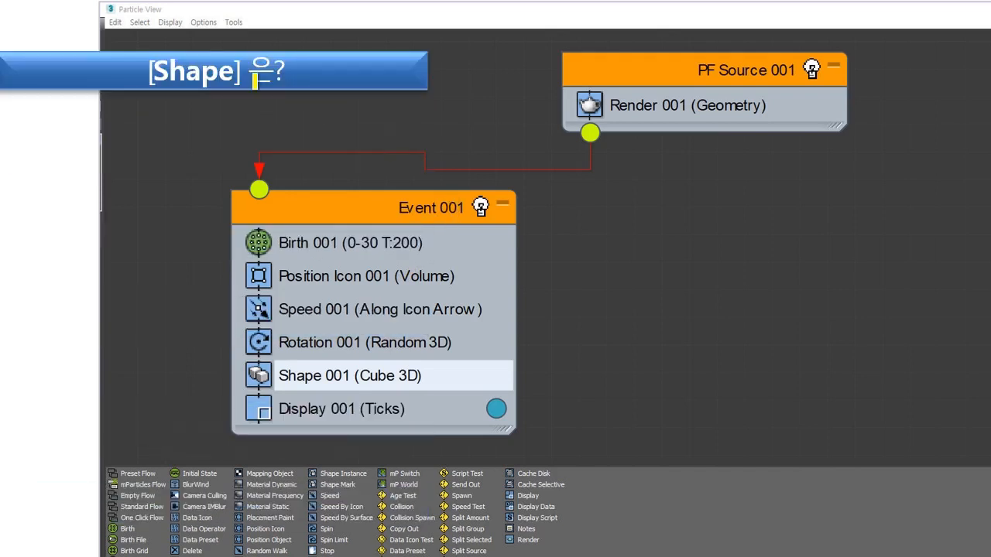
{"action": "left_click_drag", "start_coordinate": [153, 72], "coordinate": [232, 78]}
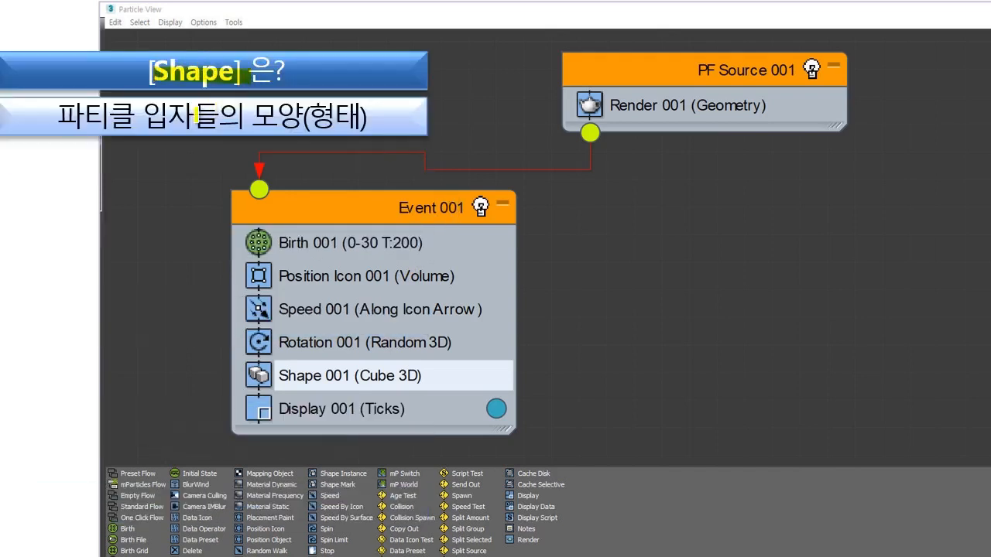
{"action": "mouse_move", "coordinate": [124, 118]}
{"action": "left_mouse_down"}
{"action": "mouse_move", "coordinate": [345, 112]}
{"action": "mouse_move", "coordinate": [289, 105]}
{"action": "left_mouse_up"}
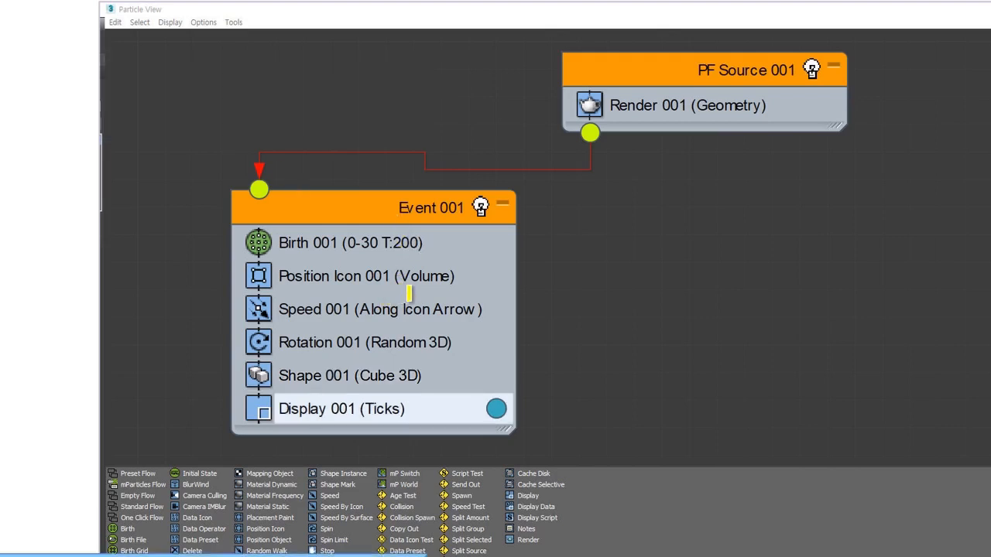
{"action": "left_click_drag", "start_coordinate": [153, 74], "coordinate": [265, 75]}
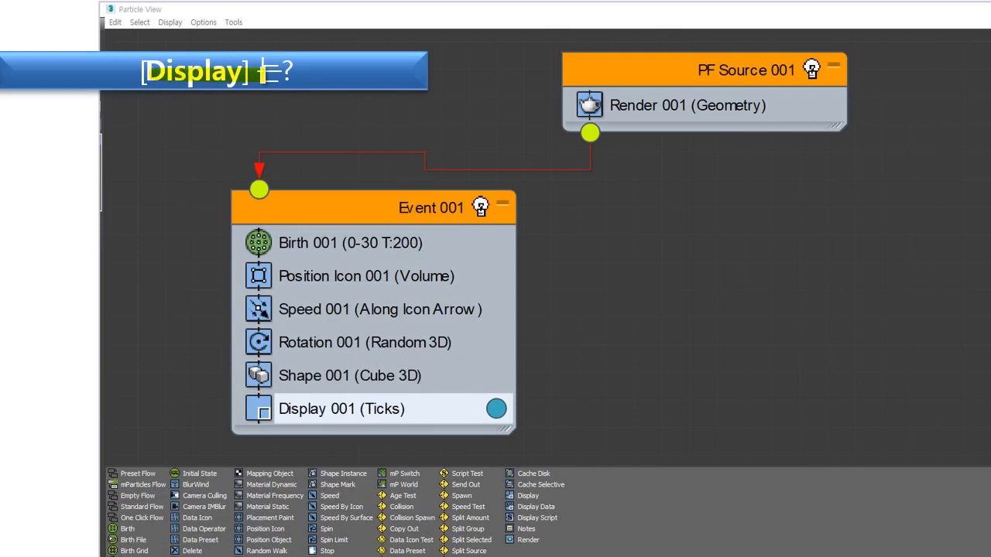
{"action": "mouse_move", "coordinate": [28, 110]}
{"action": "left_mouse_down"}
{"action": "mouse_move", "coordinate": [332, 109]}
{"action": "mouse_move", "coordinate": [298, 117]}
{"action": "left_mouse_up"}
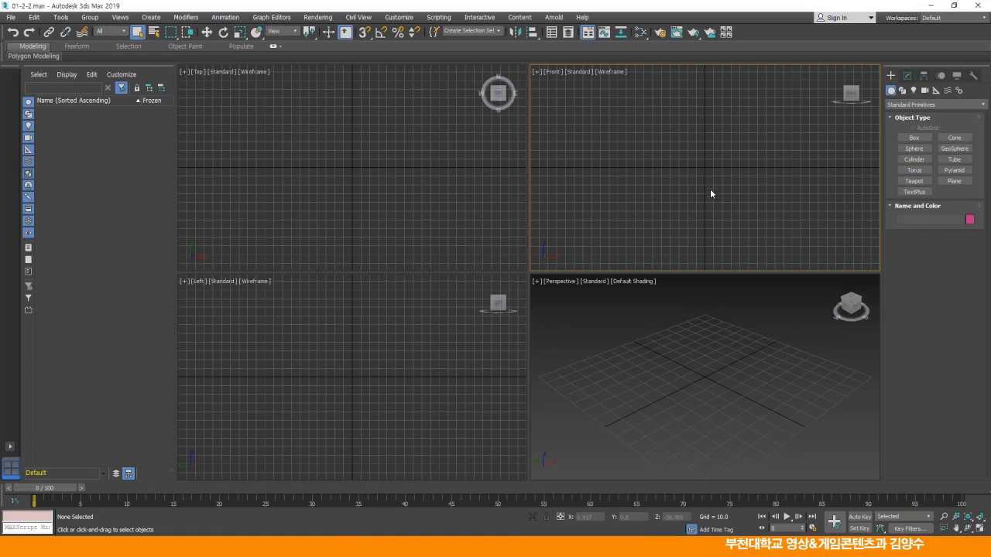
Create a Spray particle emitter, a Particle Systems object, about 306 by 166 units in the Top view and switch to Move.
{"action": "left_click", "coordinate": [907, 104]}
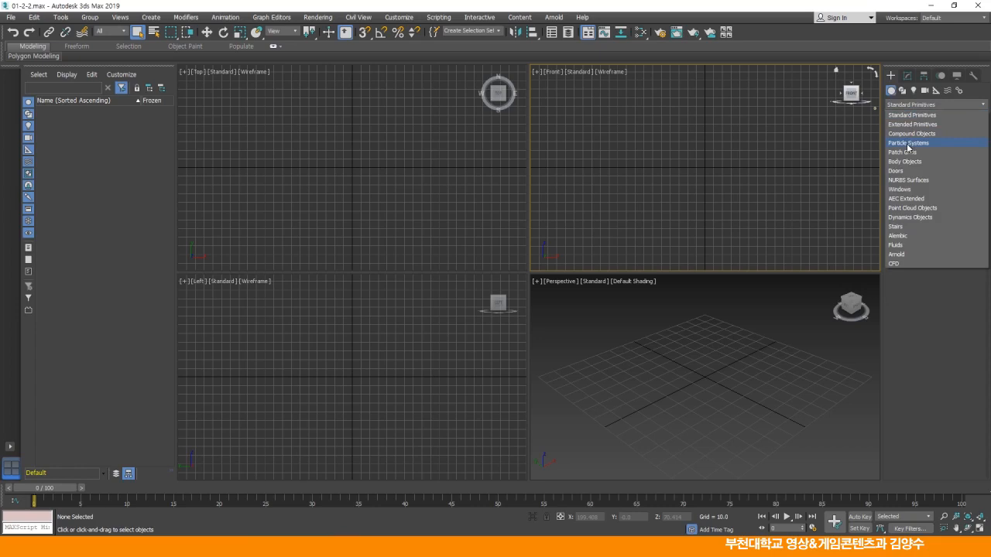
{"action": "left_click", "coordinate": [908, 143]}
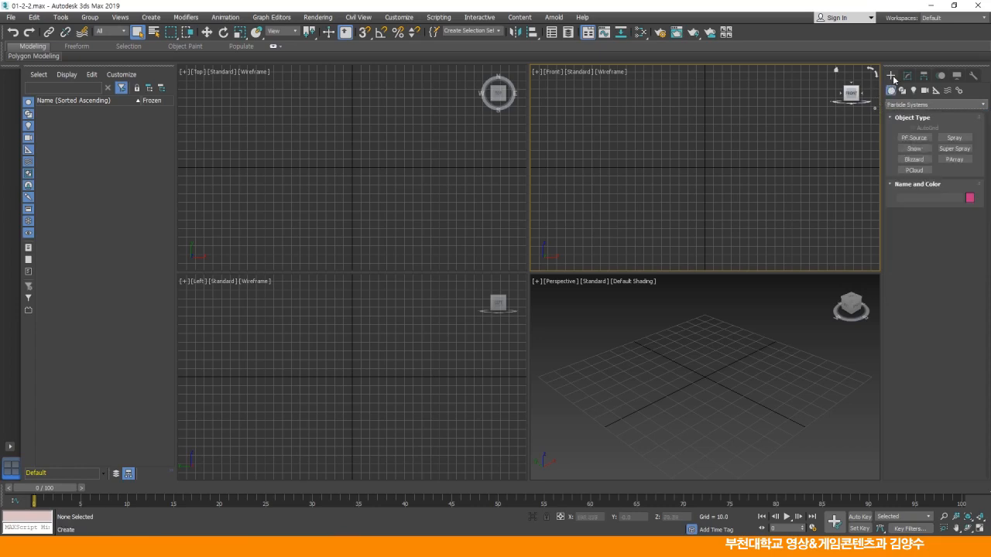
{"action": "left_click", "coordinate": [904, 104]}
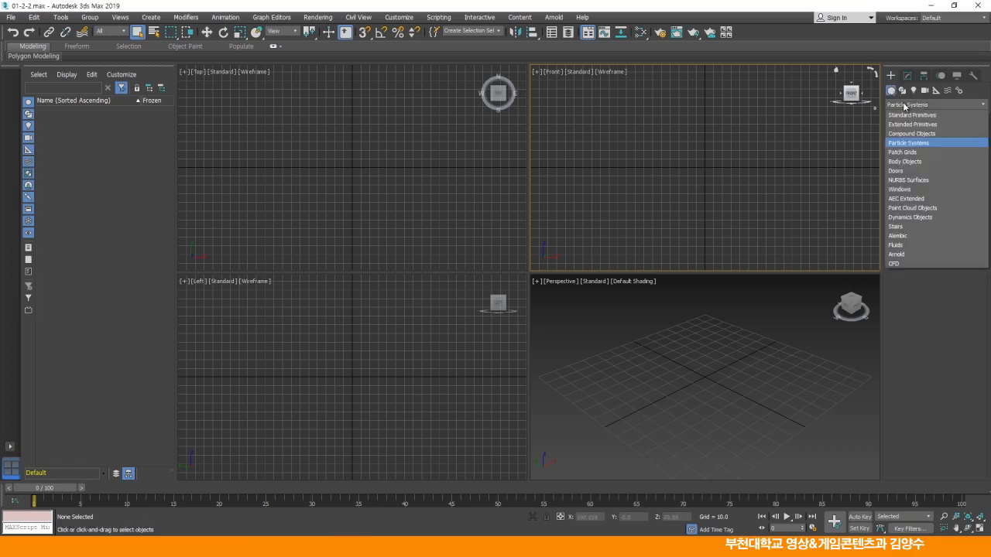
{"action": "left_click", "coordinate": [910, 143]}
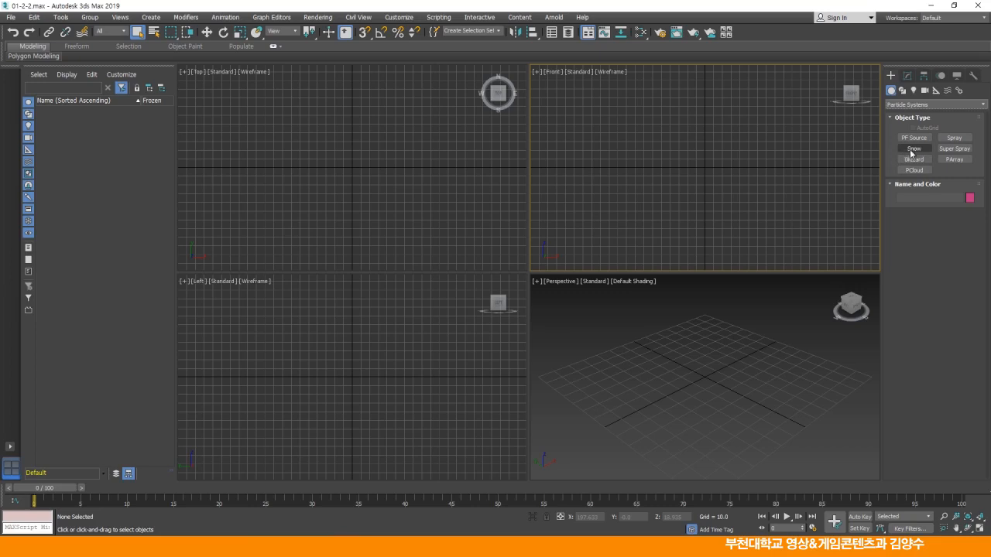
{"action": "left_click", "coordinate": [955, 138]}
{"action": "mouse_move", "coordinate": [209, 98]}
{"action": "left_mouse_down"}
{"action": "mouse_move", "coordinate": [296, 158]}
{"action": "mouse_move", "coordinate": [420, 220]}
{"action": "mouse_move", "coordinate": [488, 236]}
{"action": "mouse_move", "coordinate": [476, 243]}
{"action": "left_mouse_up"}
{"action": "left_click", "coordinate": [207, 32]}
Inspect the Spray emitter and its direction line in the Perspective view, maximizing that view and hiding its grid.
{"action": "middle_click", "coordinate": [672, 349]}
{"action": "scroll", "coordinate": [681, 350], "scroll_direction": "down", "scroll_amount": 5}
{"action": "middle_click_drag", "start_coordinate": [703, 353], "coordinate": [735, 362]}
{"action": "mouse_move", "coordinate": [623, 301]}
{"action": "middle_mouse_down", "text": "alt"}
{"action": "mouse_move", "coordinate": [641, 348]}
{"action": "mouse_move", "coordinate": [633, 288]}
{"action": "mouse_move", "coordinate": [633, 297]}
{"action": "middle_mouse_up", "text": "alt"}
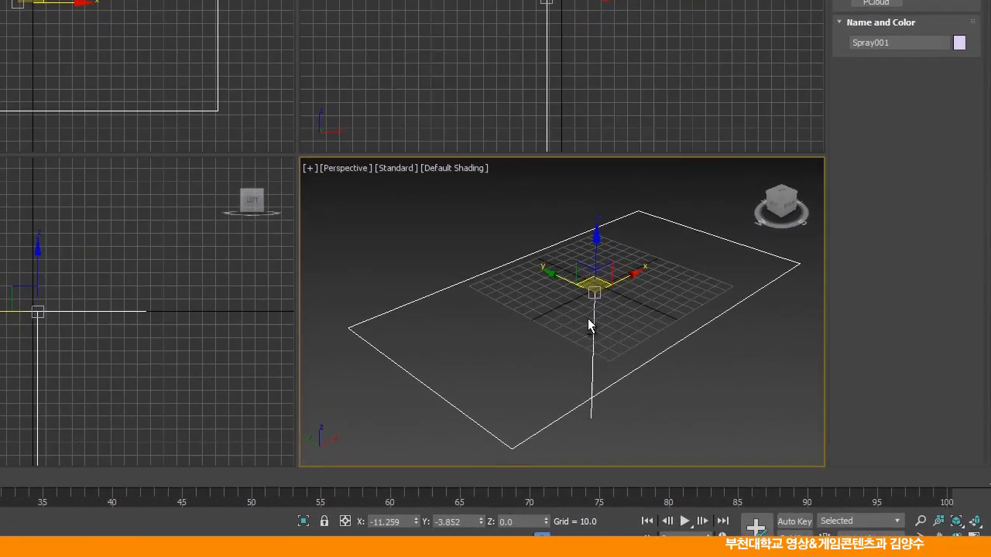
{"action": "mouse_move", "coordinate": [582, 267]}
{"action": "middle_mouse_down", "text": "alt"}
{"action": "mouse_move", "coordinate": [573, 281]}
{"action": "mouse_move", "coordinate": [580, 270]}
{"action": "mouse_move", "coordinate": [546, 270]}
{"action": "mouse_move", "coordinate": [569, 295]}
{"action": "mouse_move", "coordinate": [563, 247]}
{"action": "middle_mouse_up", "text": "alt"}
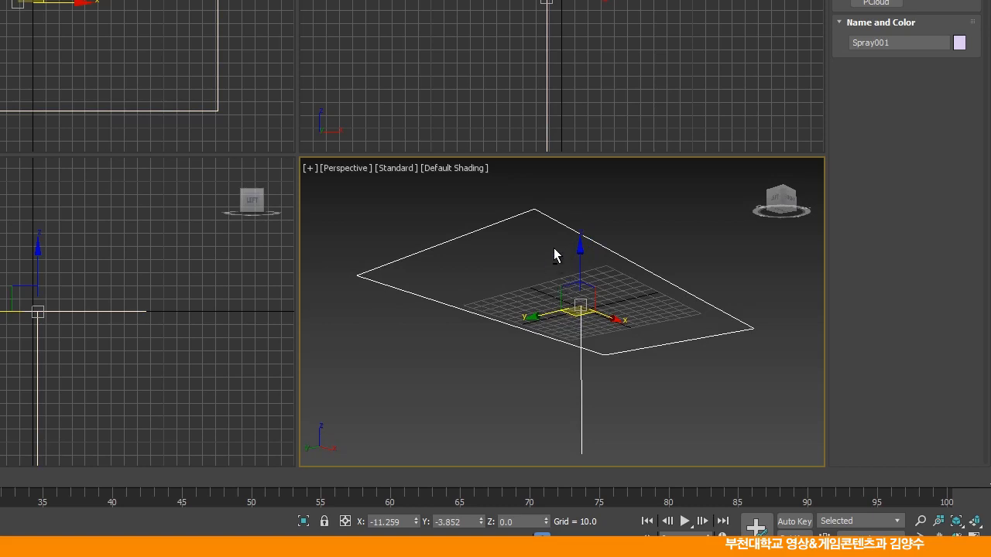
{"action": "mouse_move", "coordinate": [554, 248]}
{"action": "middle_mouse_down", "text": "alt"}
{"action": "mouse_move", "coordinate": [552, 267]}
{"action": "mouse_move", "coordinate": [558, 248]}
{"action": "middle_mouse_up", "text": "alt"}
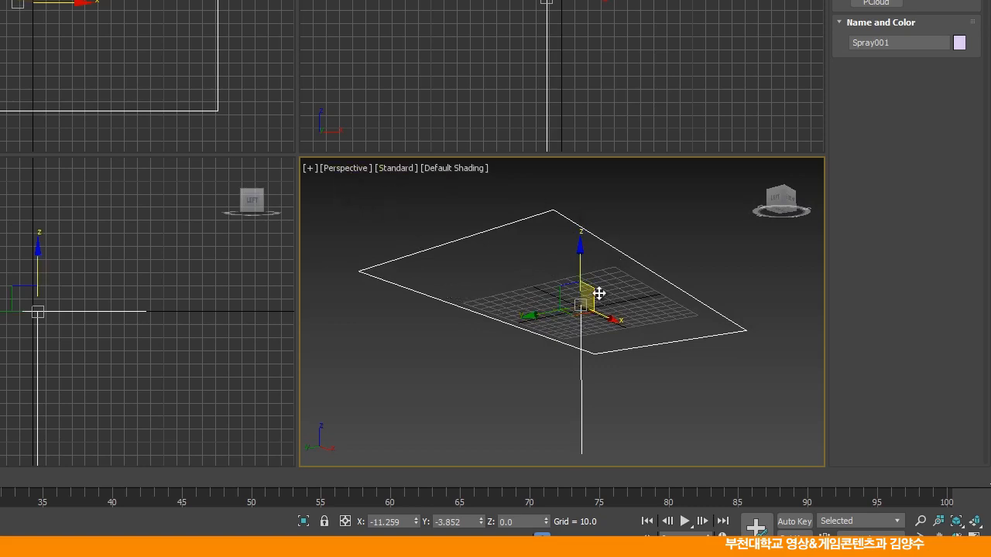
{"action": "key", "text": "alt+w"}
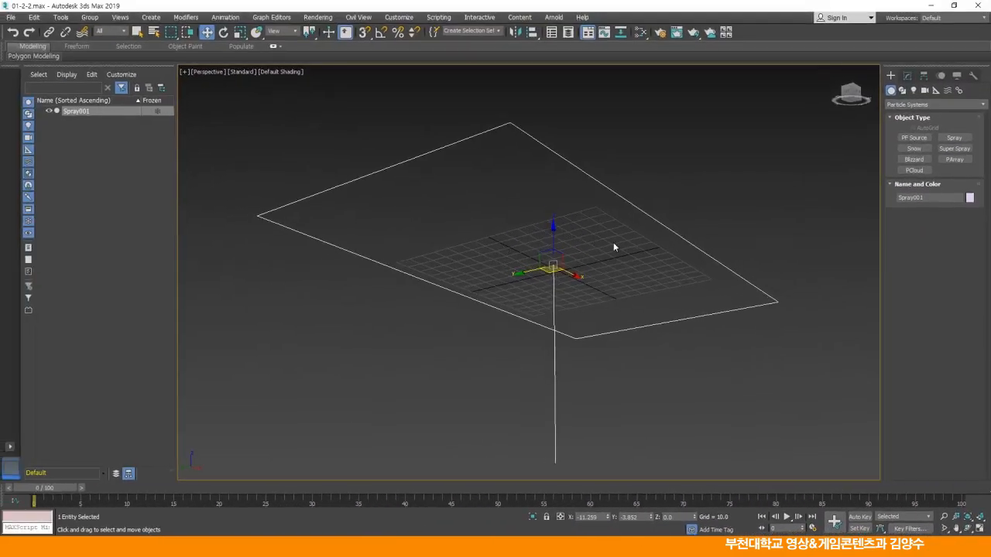
{"action": "key", "text": "g"}
Set the Spray emitter's width and length to 300 each in its parameters.
{"action": "left_click", "coordinate": [907, 76]}
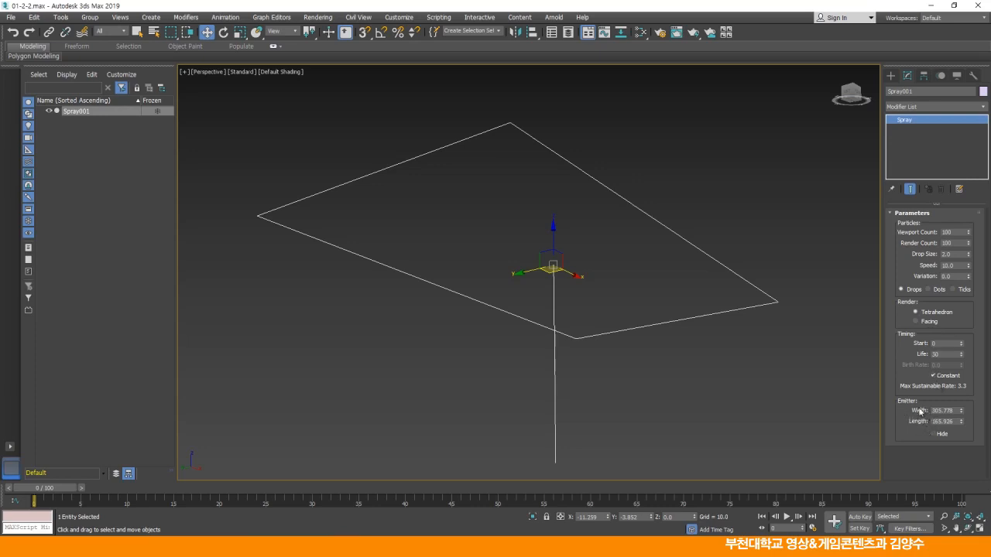
{"action": "left_click_drag", "start_coordinate": [955, 410], "coordinate": [932, 410]}
{"action": "key", "text": "Tab"}
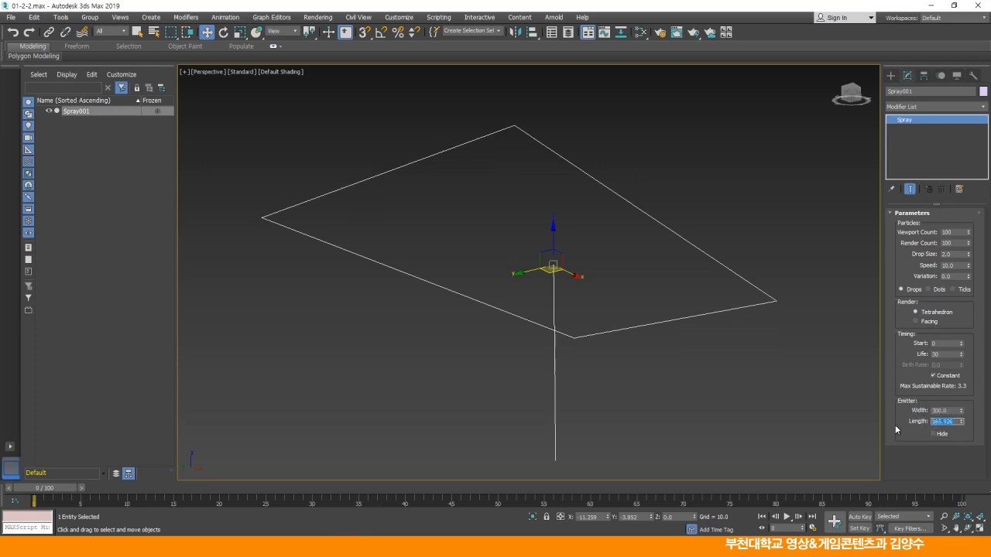
{"action": "key", "text": "Return"}
Restore the four-viewport layout and fit the whole Spray emitter into every view.
{"action": "middle_click_drag", "start_coordinate": [810, 369], "coordinate": [706, 312]}
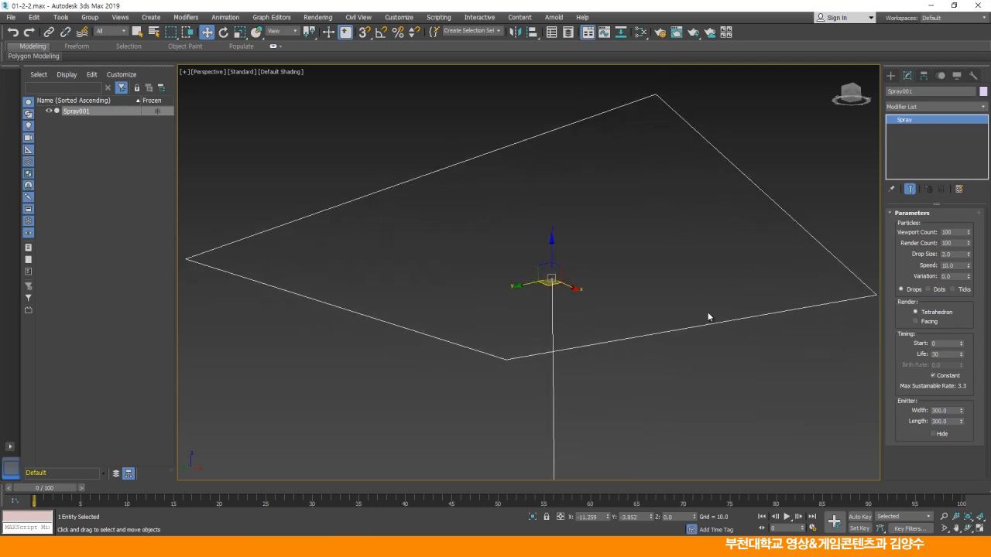
{"action": "key", "text": "alt+w"}
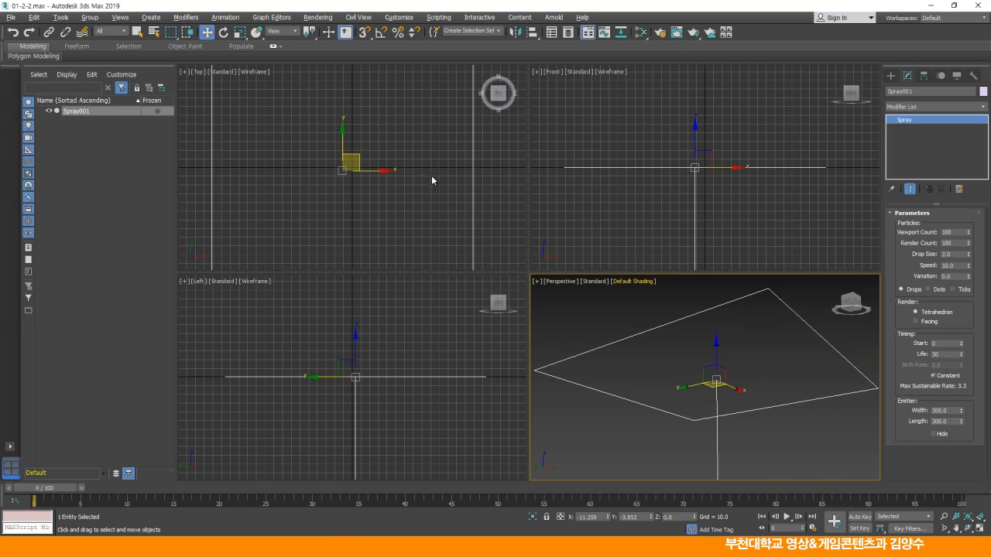
{"action": "key", "text": "ctrl+shift+z"}
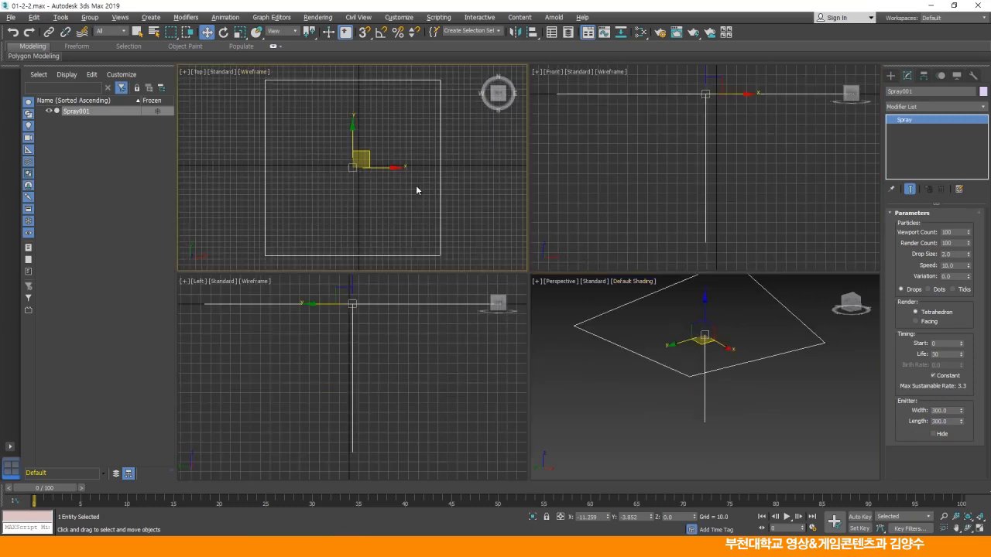
{"action": "middle_click_drag", "start_coordinate": [700, 343], "coordinate": [698, 360]}
{"action": "middle_click_drag", "start_coordinate": [423, 191], "coordinate": [421, 186]}
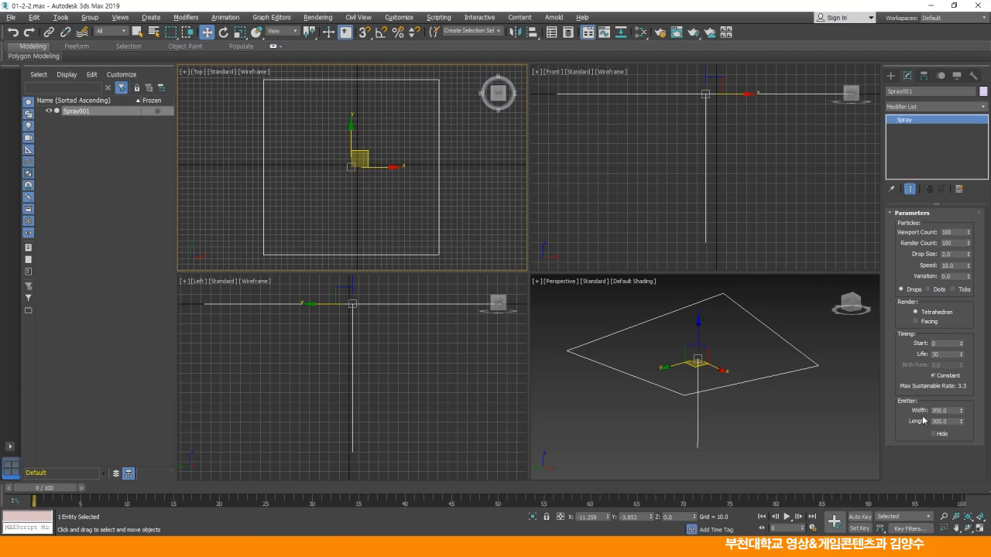
Scrub the animation to frame 64 to preview the particles falling from the emitter.
{"action": "key", "text": "Tab"}
{"action": "left_click_drag", "start_coordinate": [36, 489], "coordinate": [242, 495]}
{"action": "mouse_move", "coordinate": [309, 500]}
{"action": "left_mouse_down"}
{"action": "mouse_move", "coordinate": [221, 500]}
{"action": "mouse_move", "coordinate": [647, 500]}
{"action": "mouse_move", "coordinate": [112, 500]}
{"action": "mouse_move", "coordinate": [672, 499]}
{"action": "mouse_move", "coordinate": [812, 486]}
{"action": "mouse_move", "coordinate": [624, 487]}
{"action": "left_mouse_up"}
{"action": "key", "text": "w"}
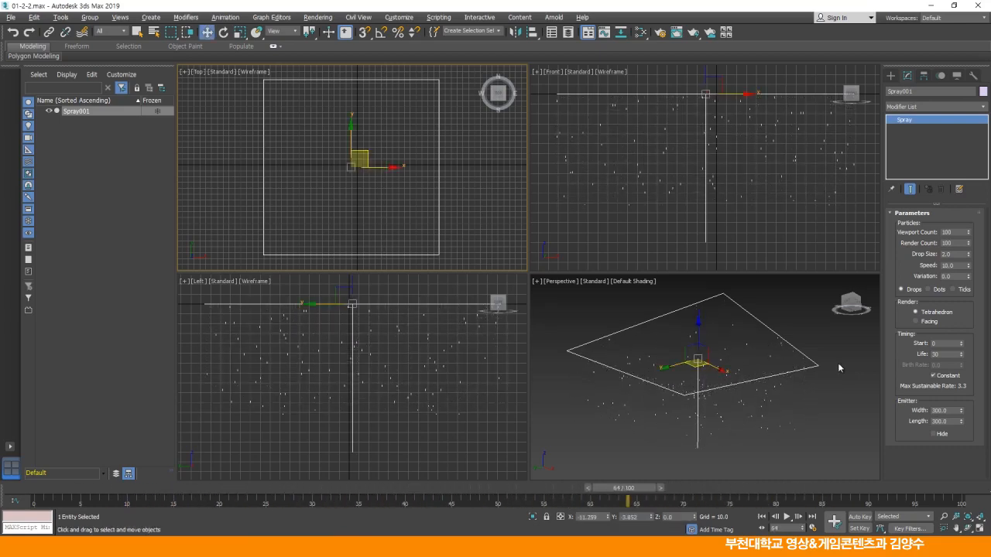
Set the Spray's viewport particle count to 300 and its render count to 500.
{"action": "left_click", "coordinate": [940, 342]}
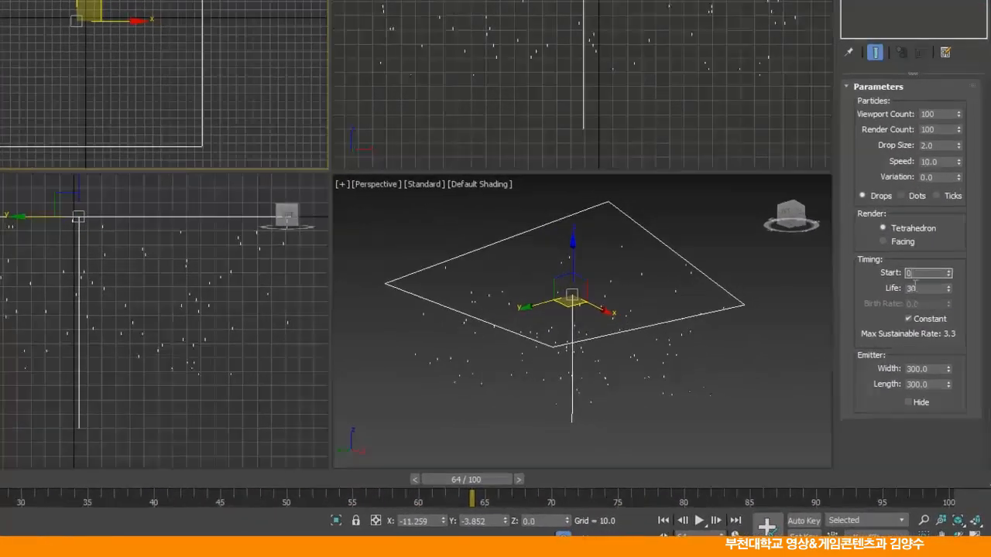
{"action": "double_click", "coordinate": [918, 279]}
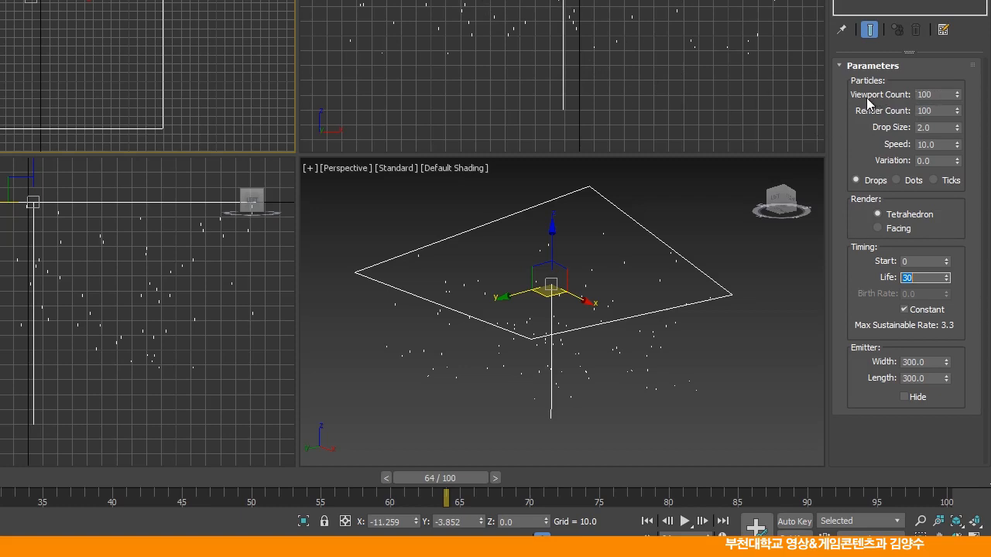
{"action": "double_click", "coordinate": [940, 97]}
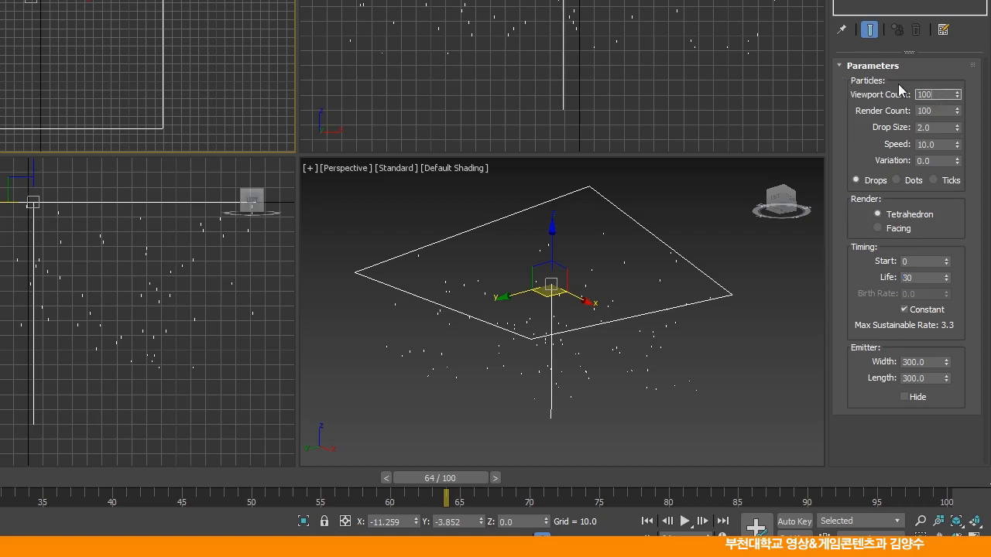
{"action": "double_click", "coordinate": [942, 97]}
{"action": "type", "text": "300"}
{"action": "key", "text": "Return"}
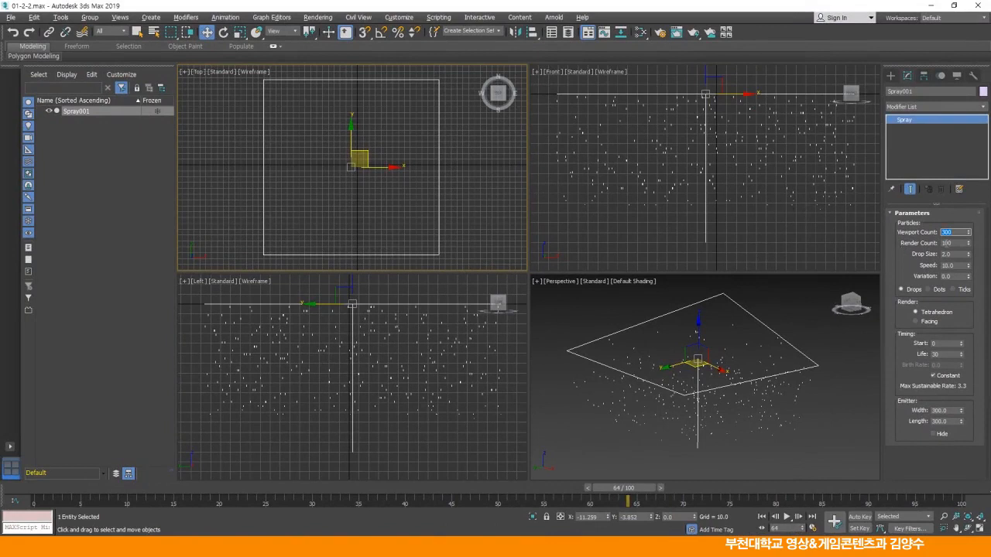
{"action": "key", "text": "Tab"}
{"action": "type", "text": "500"}
{"action": "key", "text": "Return"}
Set the Spray's drop size to 5.0 and check the drops at frame 62.
{"action": "left_click_drag", "start_coordinate": [960, 255], "coordinate": [924, 256]}
{"action": "left_click_drag", "start_coordinate": [956, 267], "coordinate": [918, 269]}
{"action": "mouse_move", "coordinate": [624, 488]}
{"action": "left_mouse_down"}
{"action": "mouse_move", "coordinate": [45, 499]}
{"action": "mouse_move", "coordinate": [533, 499]}
{"action": "mouse_move", "coordinate": [589, 469]}
{"action": "left_mouse_up"}
{"action": "key", "text": "w"}
Set the speed of the Spray particles to 20.
{"action": "double_click", "coordinate": [958, 263]}
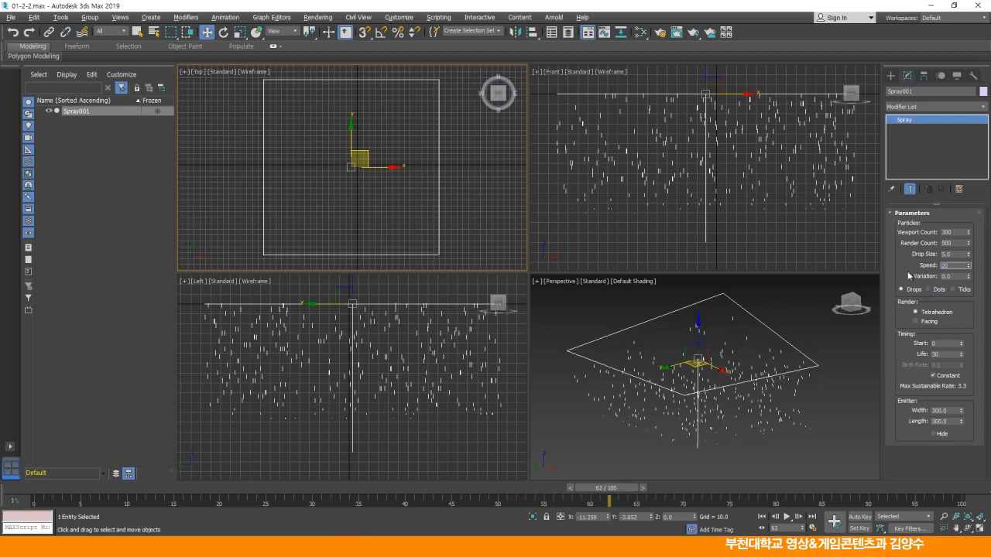
{"action": "type", "text": "20"}
{"action": "key", "text": "Return"}
Scrub the animation to about frame 57 to preview the full fall of the particles in the viewports.
{"action": "scroll", "coordinate": [731, 178], "scroll_direction": "down", "scroll_amount": 3}
{"action": "middle_click_drag", "start_coordinate": [731, 169], "coordinate": [731, 128]}
{"action": "middle_click_drag", "start_coordinate": [728, 415], "coordinate": [736, 383]}
{"action": "scroll", "coordinate": [399, 352], "scroll_direction": "down", "scroll_amount": 3}
{"action": "middle_click_drag", "start_coordinate": [395, 345], "coordinate": [391, 335]}
{"action": "left_click_drag", "start_coordinate": [74, 496], "coordinate": [570, 500]}
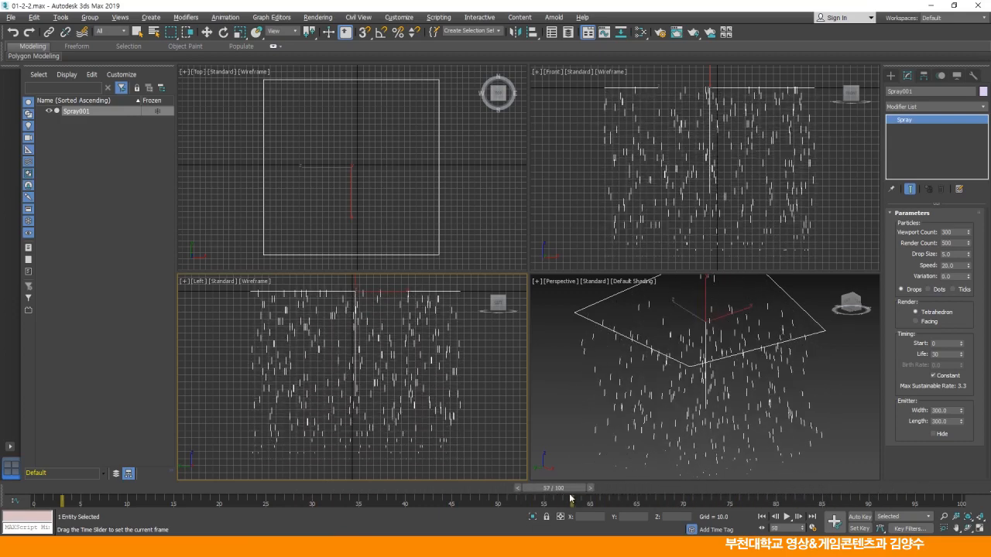
Set the Spray's variation to 10 and scrub the animation to about frame 41 to check the scattered drops.
{"action": "key", "text": "w"}
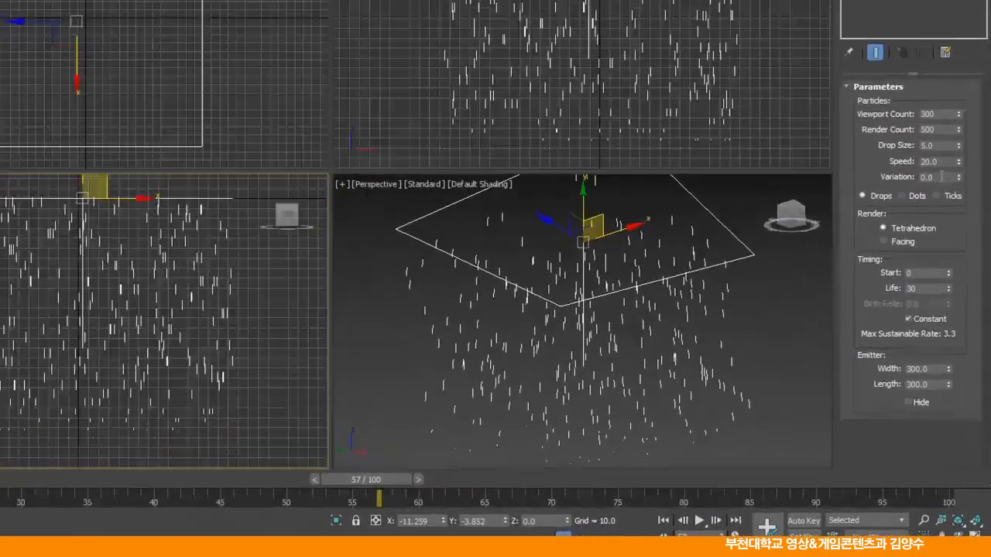
{"action": "double_click", "coordinate": [941, 177]}
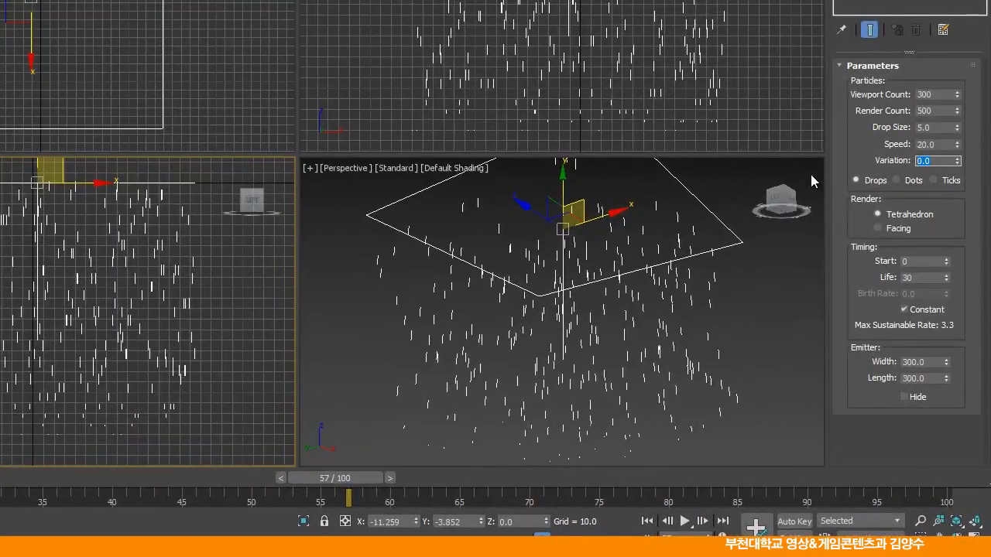
{"action": "type", "text": "10"}
{"action": "key", "text": "Return"}
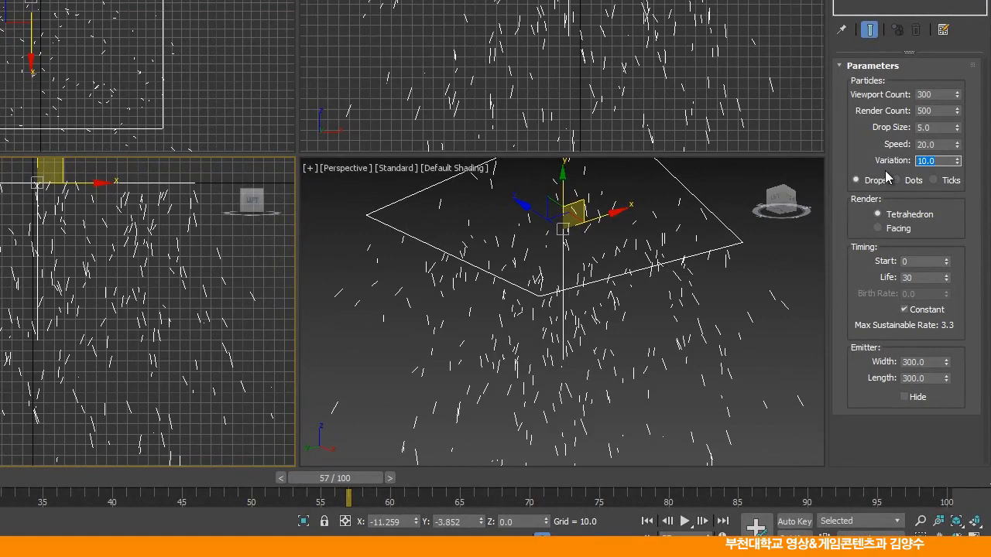
{"action": "left_click", "coordinate": [944, 144]}
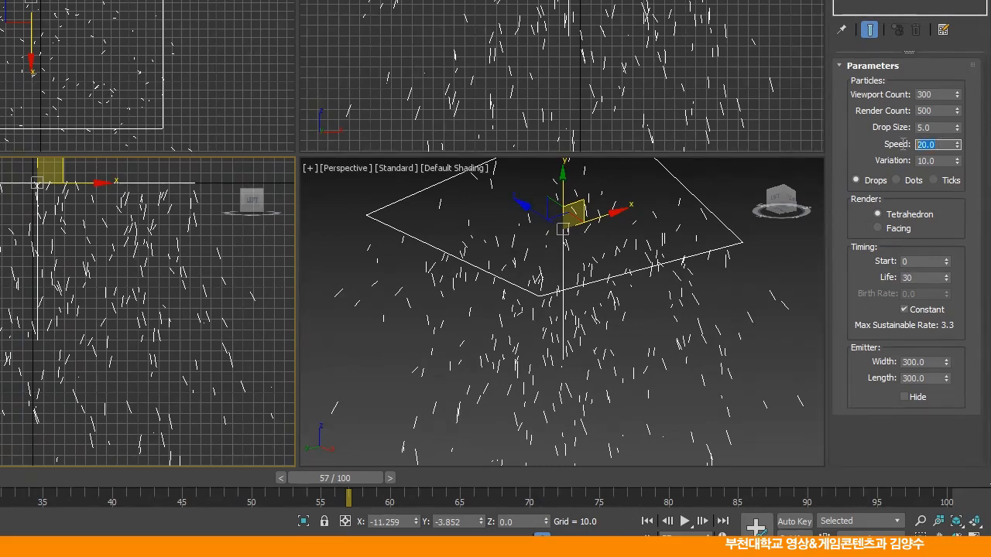
{"action": "left_click", "coordinate": [942, 165]}
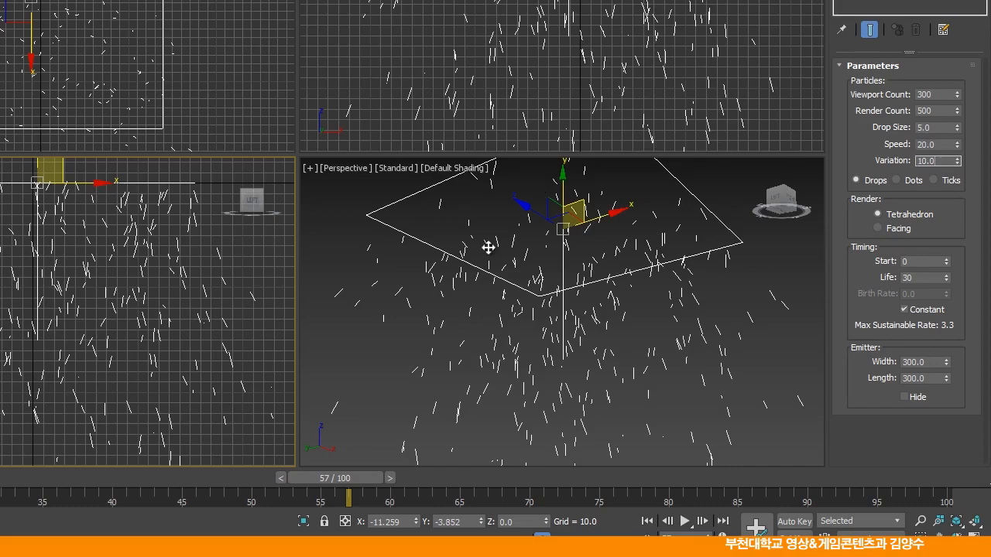
{"action": "left_click_drag", "start_coordinate": [154, 477], "coordinate": [125, 478]}
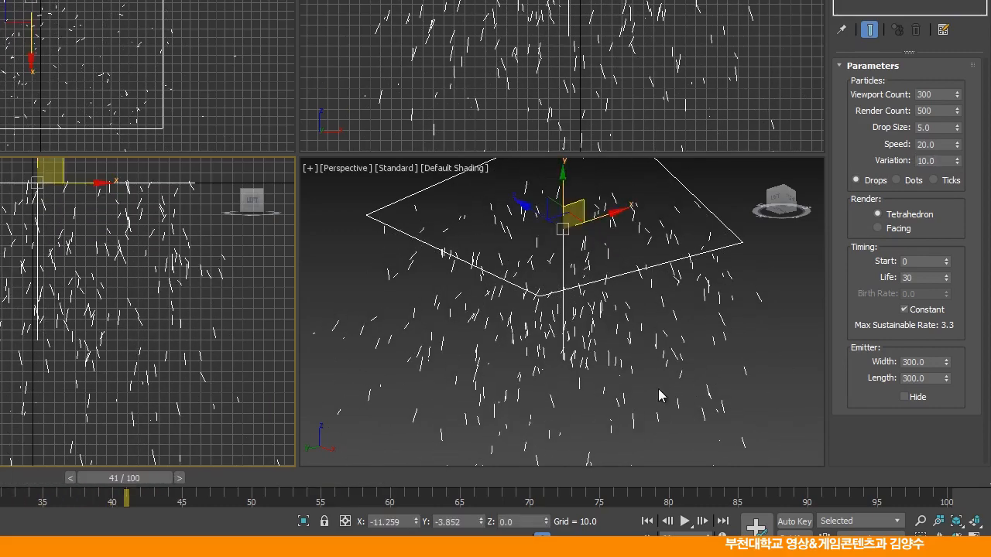
Compare the Dots and Ticks particle displays in the viewports and return the Spray to Drops.
{"action": "left_click", "coordinate": [896, 180]}
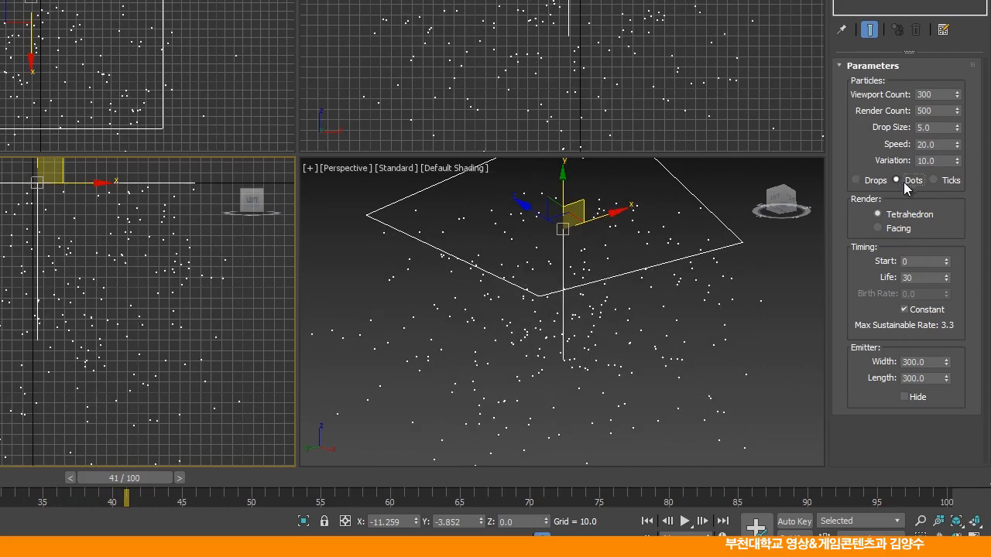
{"action": "left_click", "coordinate": [933, 181]}
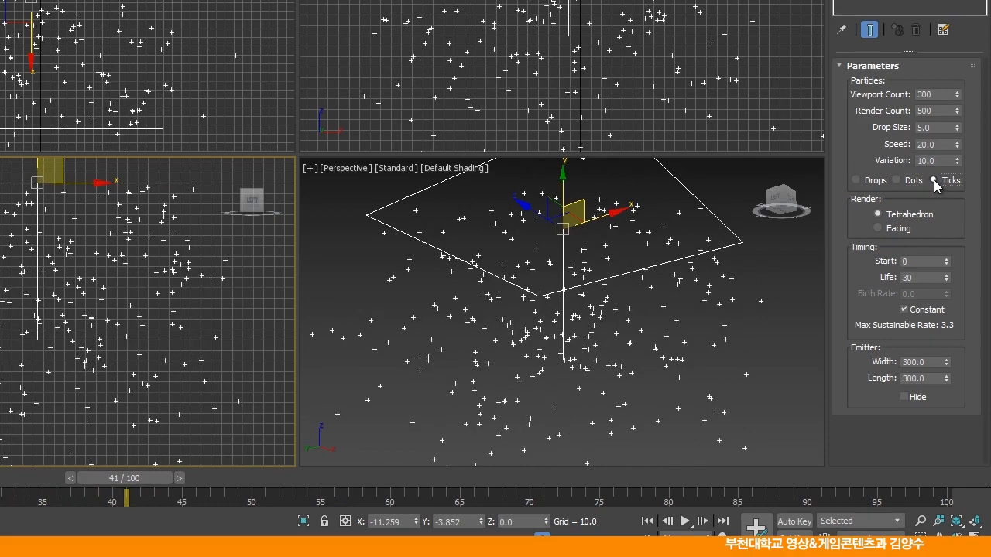
{"action": "left_click", "coordinate": [855, 180]}
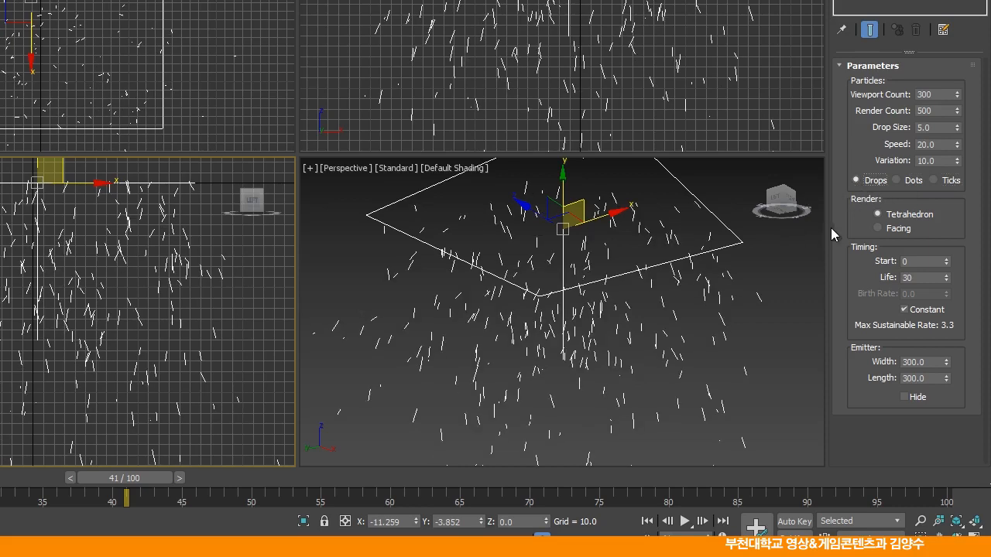
Set the Spray's timing start to -30 and scrub the animation from frame 0 to about frame 57.
{"action": "left_click", "coordinate": [928, 263]}
{"action": "left_click", "coordinate": [930, 279]}
{"action": "left_click", "coordinate": [928, 263]}
{"action": "left_click_drag", "start_coordinate": [115, 481], "coordinate": [75, 483]}
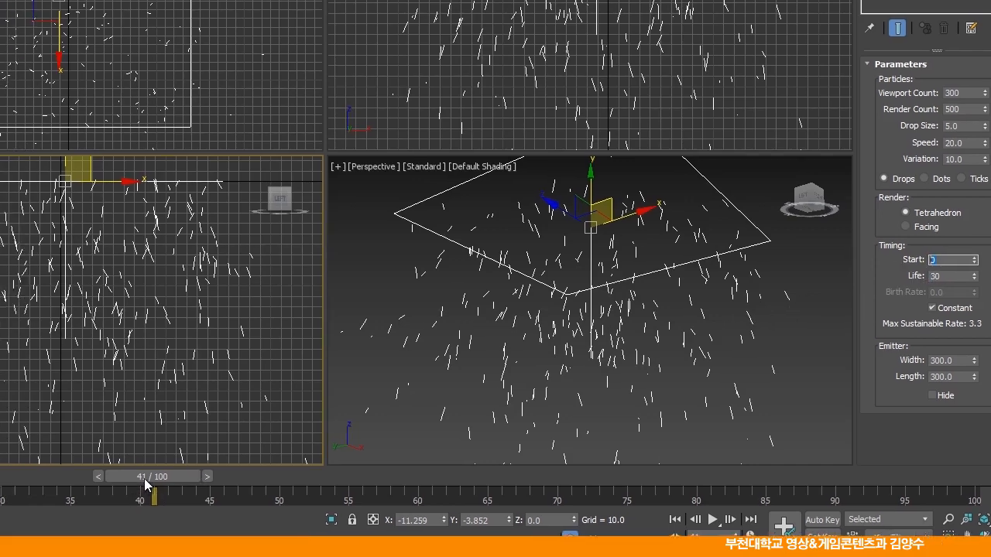
{"action": "left_click_drag", "start_coordinate": [437, 464], "coordinate": [0, 469]}
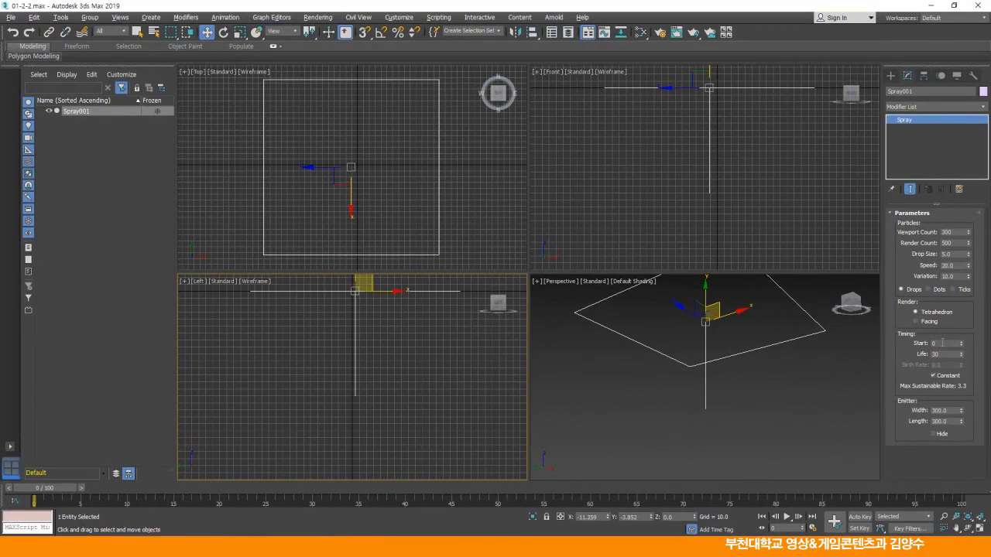
{"action": "left_click", "coordinate": [951, 344]}
{"action": "type", "text": "-30"}
{"action": "key", "text": "Return"}
{"action": "mouse_move", "coordinate": [54, 493]}
{"action": "left_mouse_down"}
{"action": "mouse_move", "coordinate": [763, 488]}
{"action": "mouse_move", "coordinate": [237, 486]}
{"action": "mouse_move", "coordinate": [686, 472]}
{"action": "mouse_move", "coordinate": [299, 469]}
{"action": "mouse_move", "coordinate": [563, 469]}
{"action": "left_mouse_up"}
{"action": "key", "text": "w"}
Create a Wind space warp from the Forces category in the Left viewport with an icon size of about 31.
{"action": "right_click", "coordinate": [453, 172]}
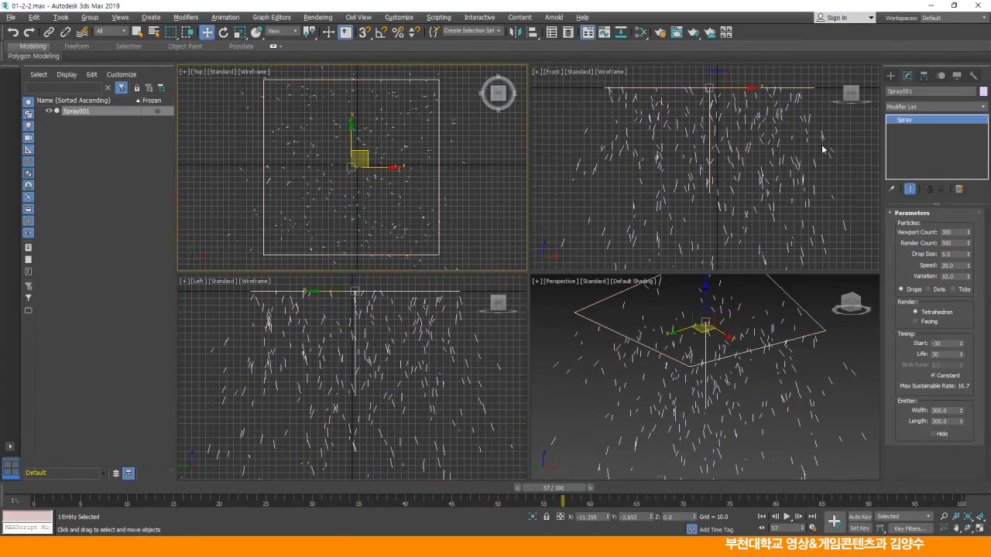
{"action": "left_click", "coordinate": [891, 75]}
{"action": "left_click", "coordinate": [946, 90]}
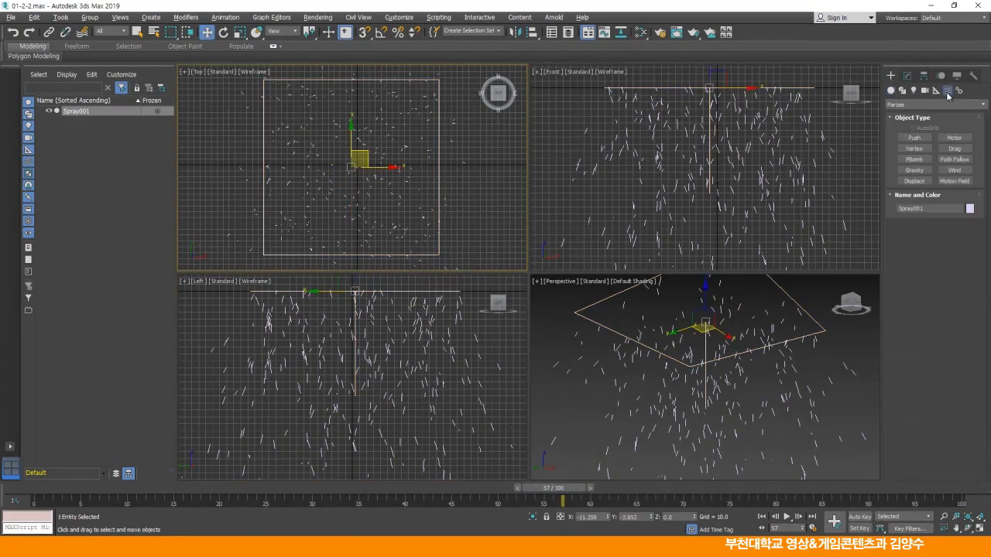
{"action": "left_click", "coordinate": [914, 105]}
{"action": "left_click", "coordinate": [950, 91]}
{"action": "left_click", "coordinate": [915, 105]}
{"action": "left_click", "coordinate": [915, 105]}
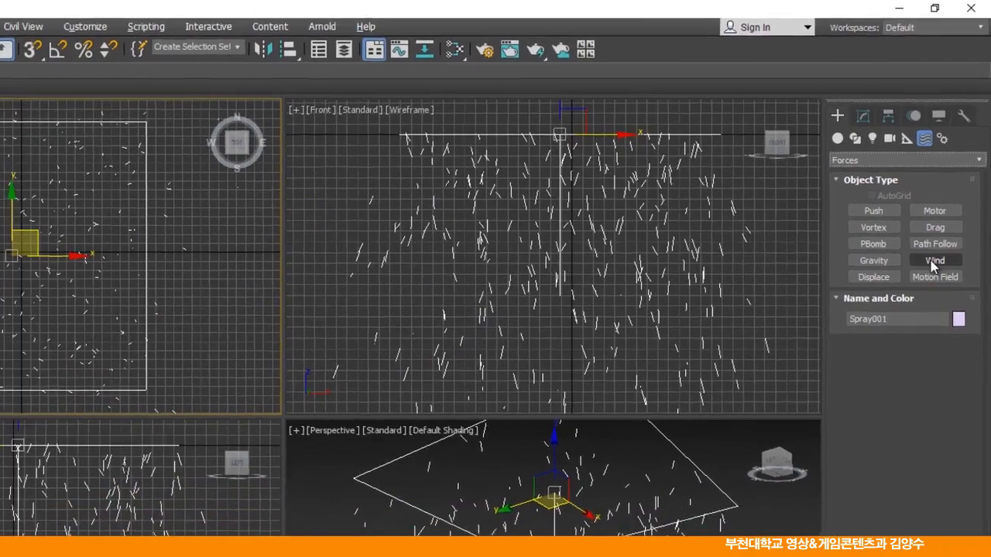
{"action": "left_click", "coordinate": [932, 261]}
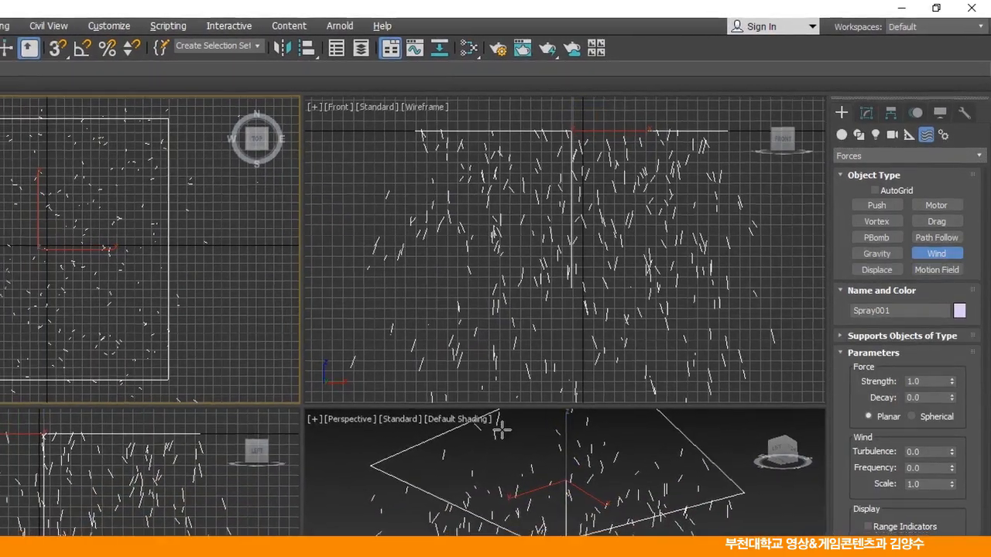
{"action": "left_click_drag", "start_coordinate": [409, 389], "coordinate": [438, 420]}
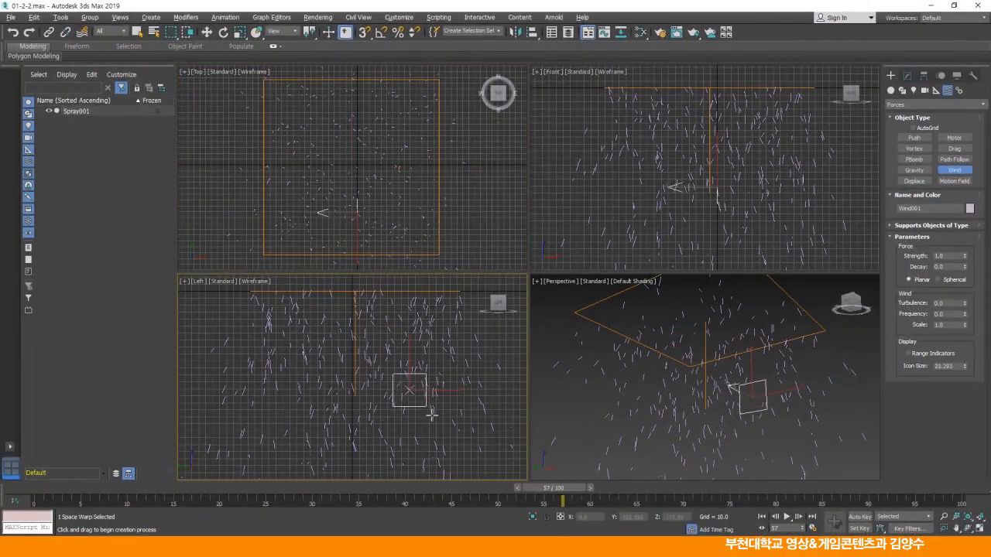
Move the Wind icon outside the emitter's corner to about X 206, Y -160, Z -145.
{"action": "left_click", "coordinate": [205, 33]}
{"action": "left_click_drag", "start_coordinate": [423, 365], "coordinate": [471, 371]}
{"action": "middle_click_drag", "start_coordinate": [421, 202], "coordinate": [405, 165]}
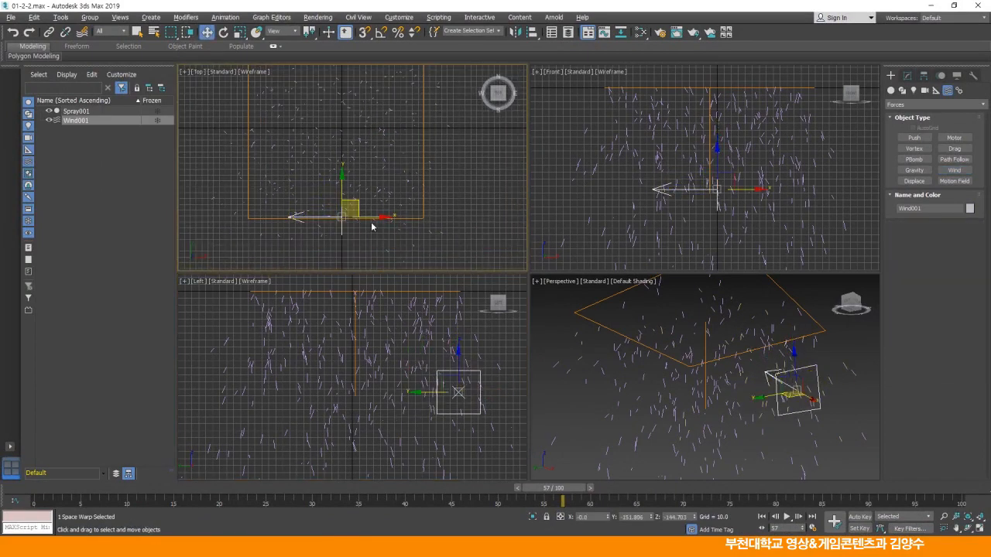
{"action": "left_click_drag", "start_coordinate": [358, 211], "coordinate": [481, 210]}
{"action": "middle_click_drag", "start_coordinate": [444, 140], "coordinate": [414, 170]}
Hide the grids in the Top, Front and Left viewports and show the Wind's modify parameters.
{"action": "key", "text": "g"}
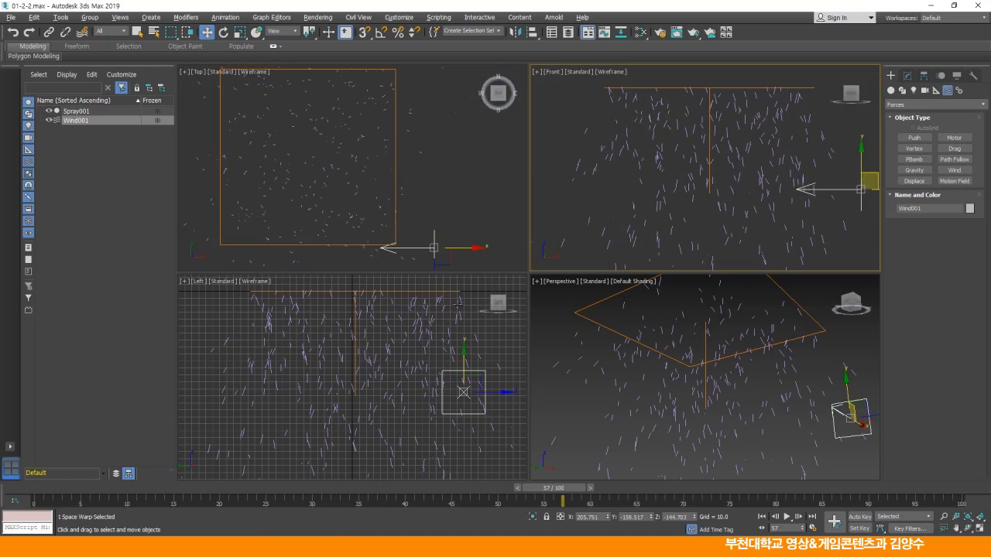
{"action": "right_click", "coordinate": [454, 309]}
{"action": "key", "text": "g"}
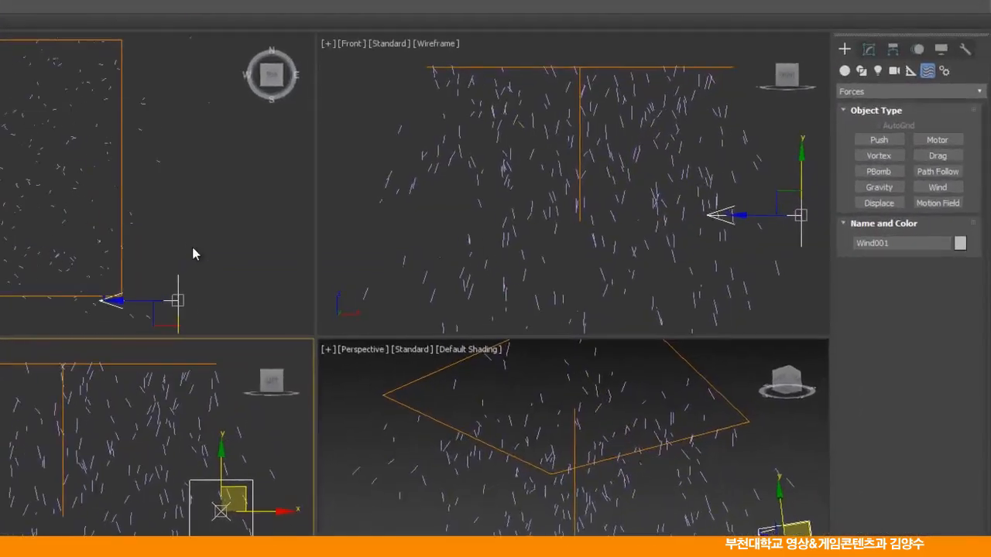
{"action": "left_click_drag", "start_coordinate": [209, 245], "coordinate": [164, 277]}
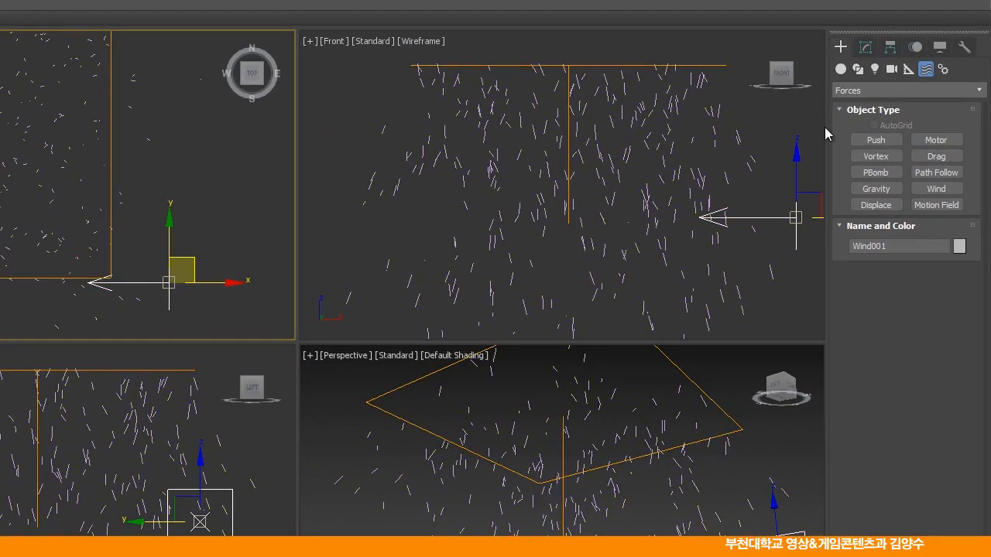
{"action": "left_click", "coordinate": [866, 48]}
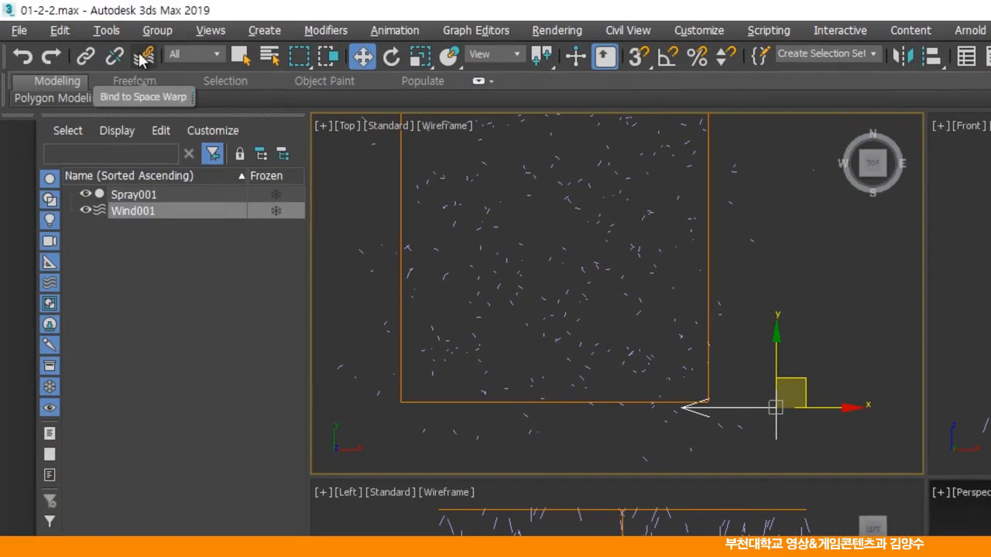
Bind the Wind space warp to the Spray particle system and return to the Move tool.
{"action": "left_click", "coordinate": [140, 62]}
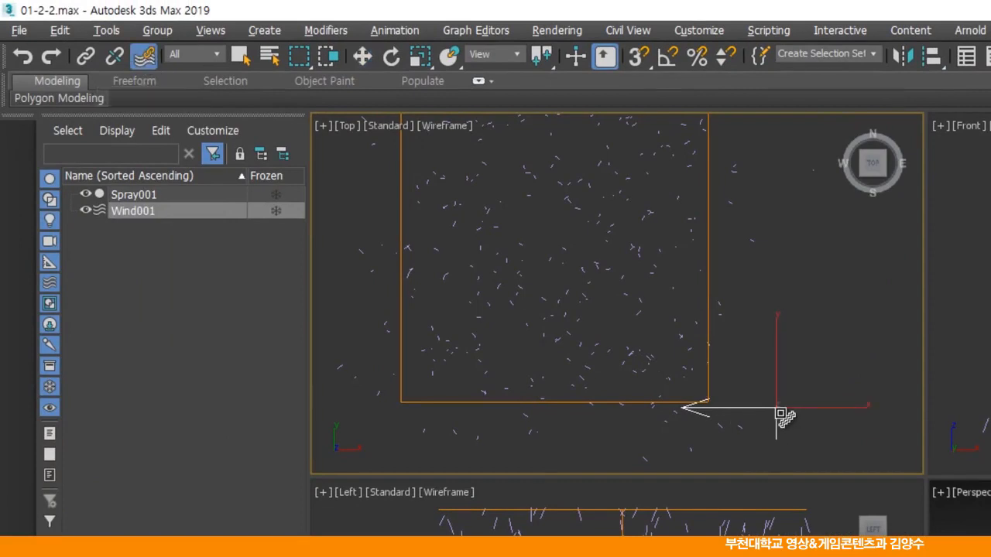
{"action": "left_click_drag", "start_coordinate": [779, 416], "coordinate": [712, 360]}
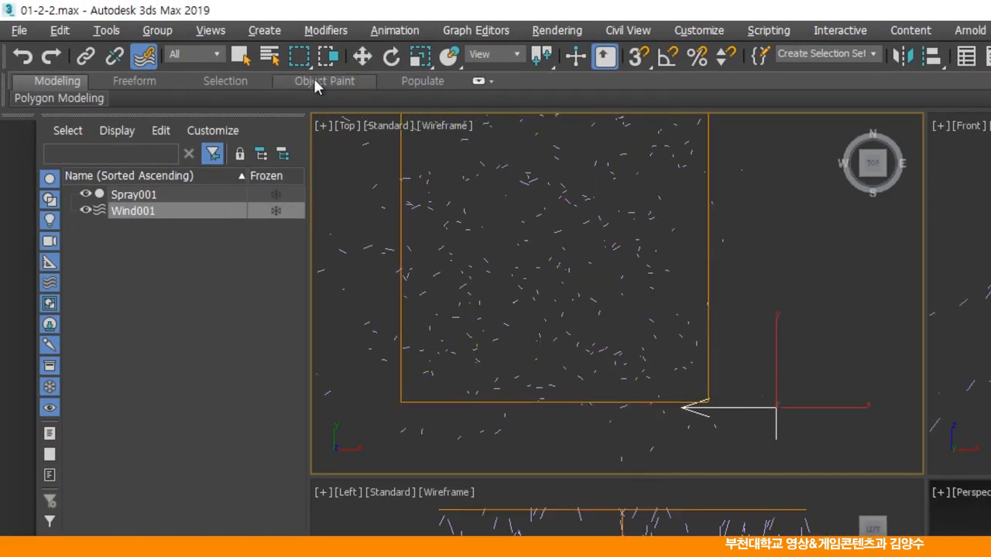
{"action": "left_click", "coordinate": [362, 57]}
Maximize the Front viewport and scrub the animation to about frame 35 to examine the wind's effect on the drops.
{"action": "right_click", "coordinate": [579, 130]}
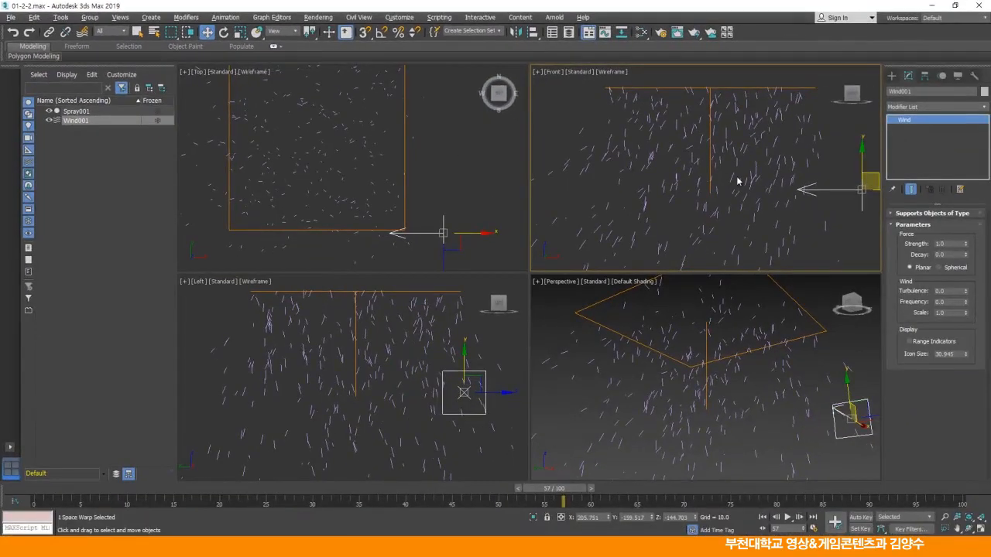
{"action": "middle_click_drag", "start_coordinate": [738, 182], "coordinate": [709, 163]}
{"action": "key", "text": "alt+w"}
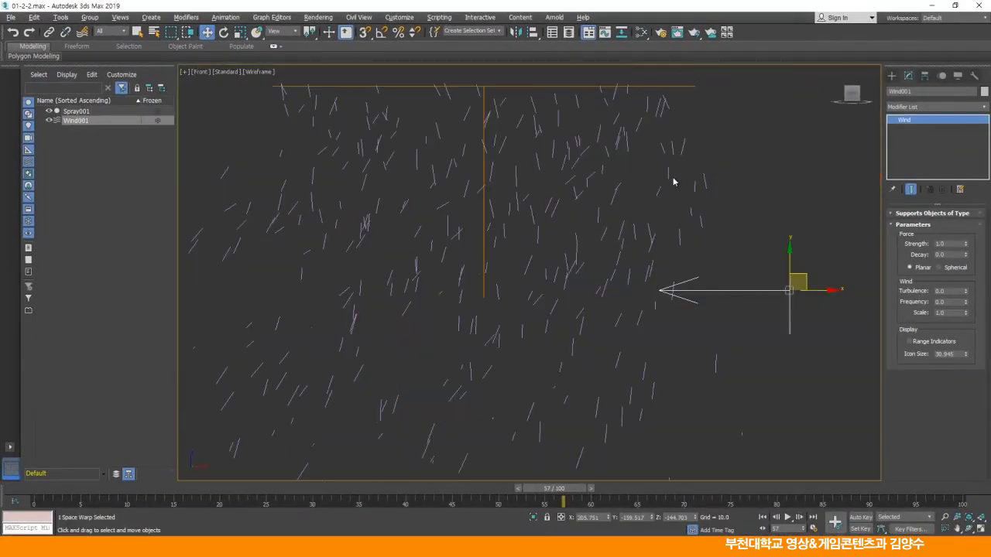
{"action": "scroll", "coordinate": [558, 232], "scroll_direction": "down", "scroll_amount": 3}
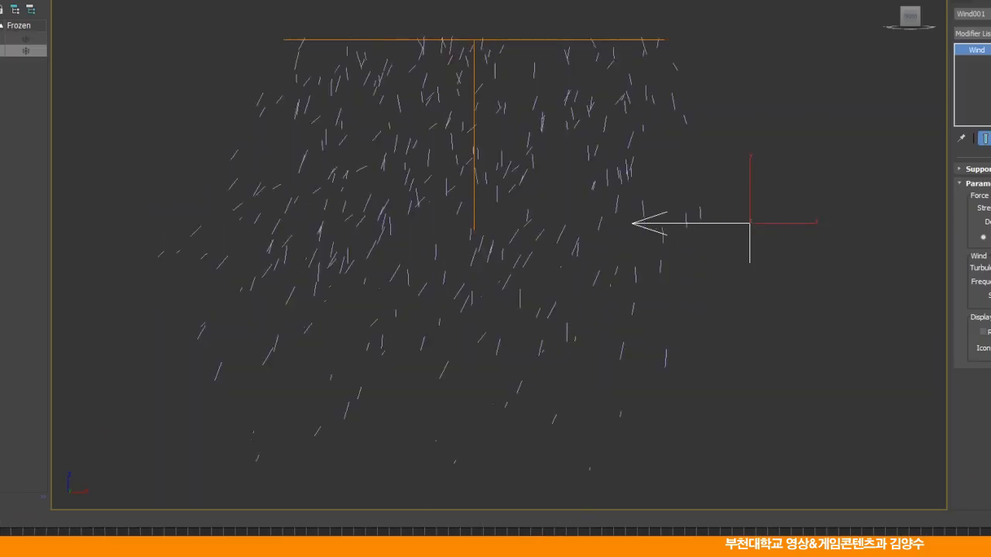
{"action": "left_click_drag", "start_coordinate": [9, 520], "coordinate": [296, 524]}
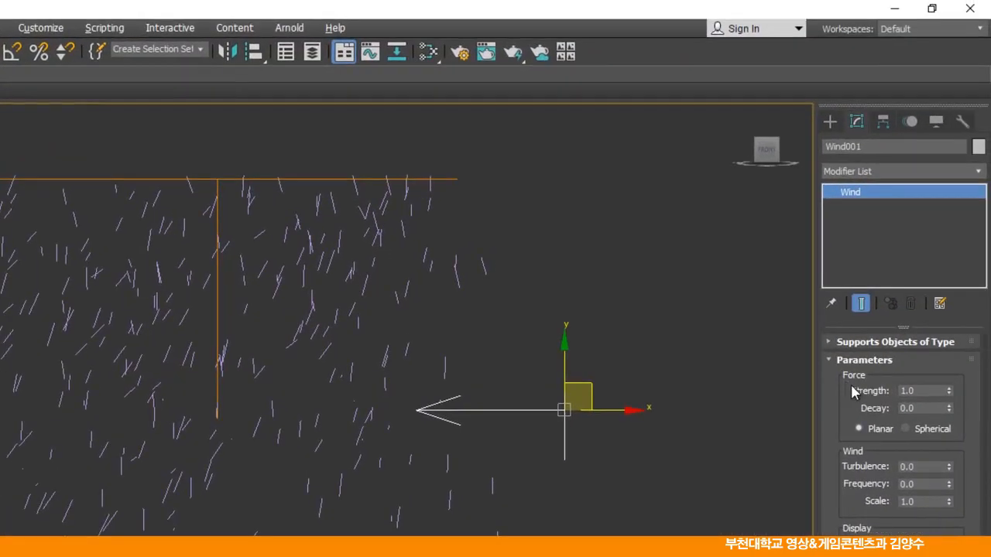
Set the Wind's strength to 2.0 and scrub the animation to about frame 48 to check the slanted drops.
{"action": "left_click_drag", "start_coordinate": [930, 391], "coordinate": [838, 390]}
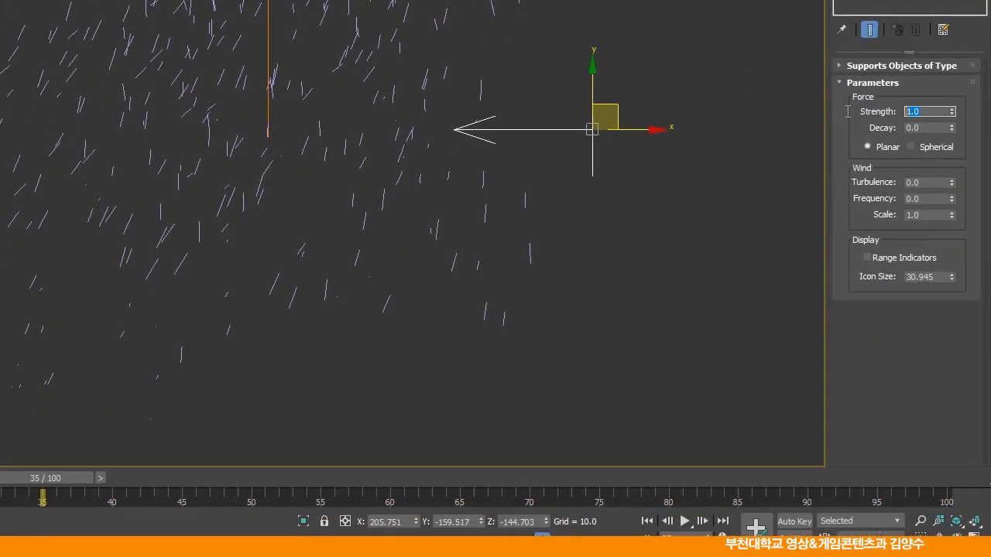
{"action": "type", "text": "2"}
{"action": "key", "text": "Return"}
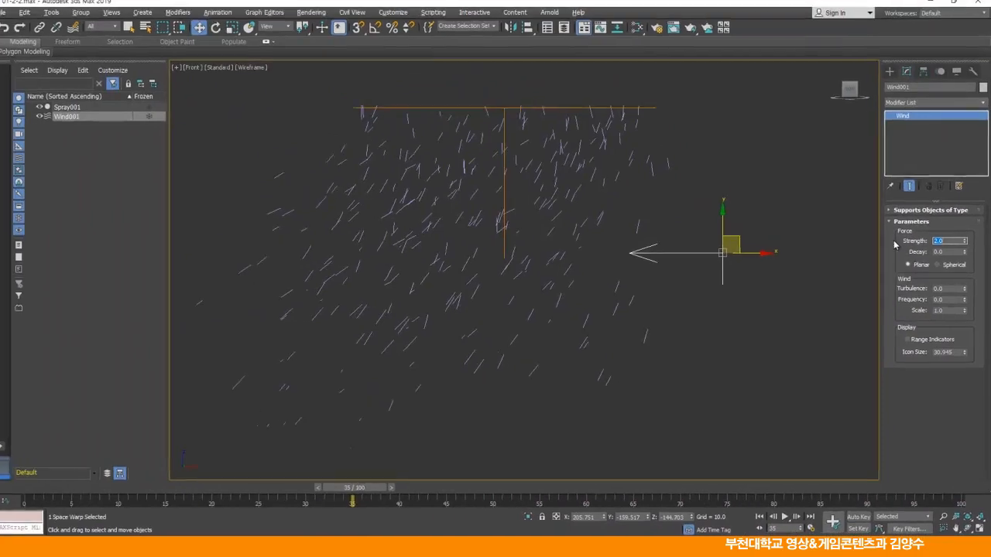
{"action": "middle_click_drag", "start_coordinate": [521, 195], "coordinate": [554, 209]}
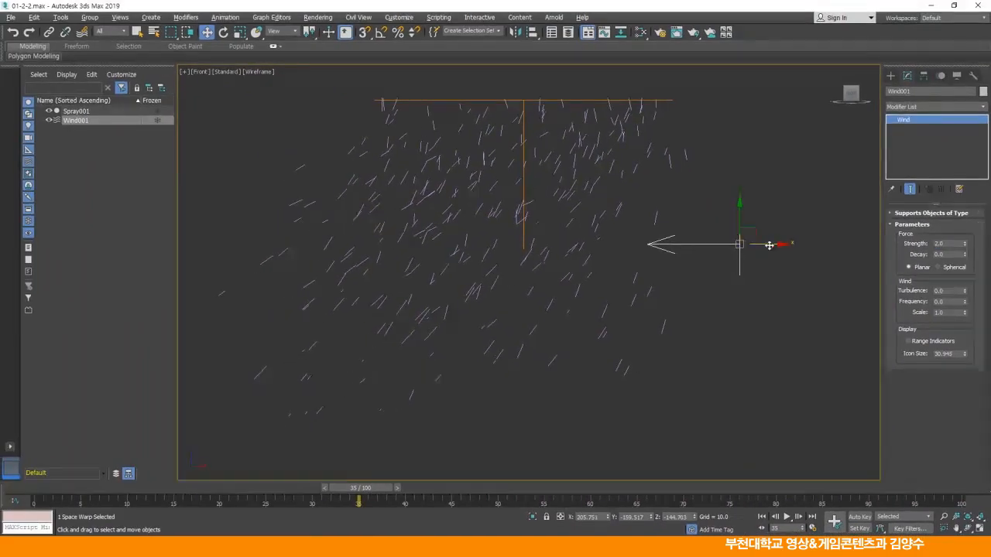
{"action": "left_click_drag", "start_coordinate": [344, 483], "coordinate": [470, 431]}
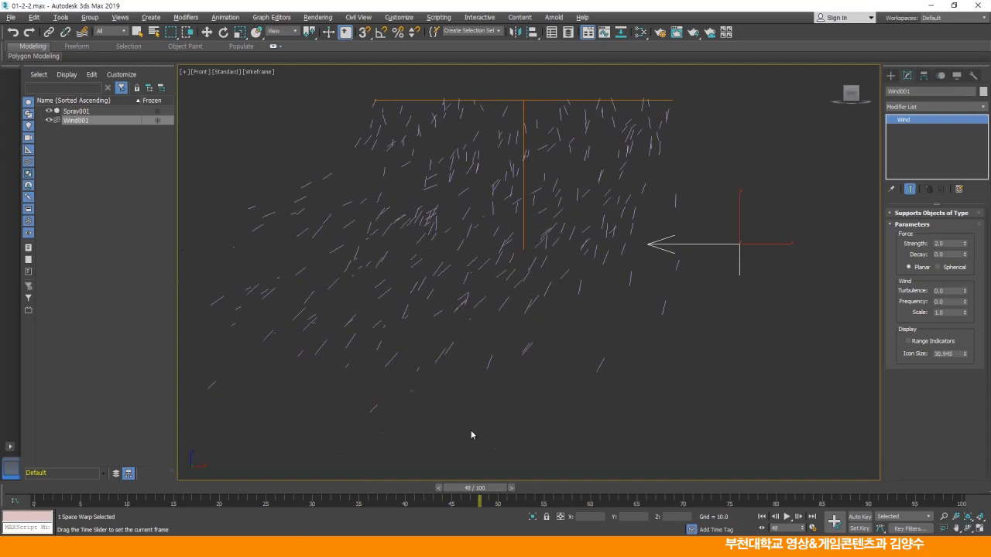
{"action": "key", "text": "w"}
{"action": "middle_click_drag", "start_coordinate": [610, 307], "coordinate": [638, 275]}
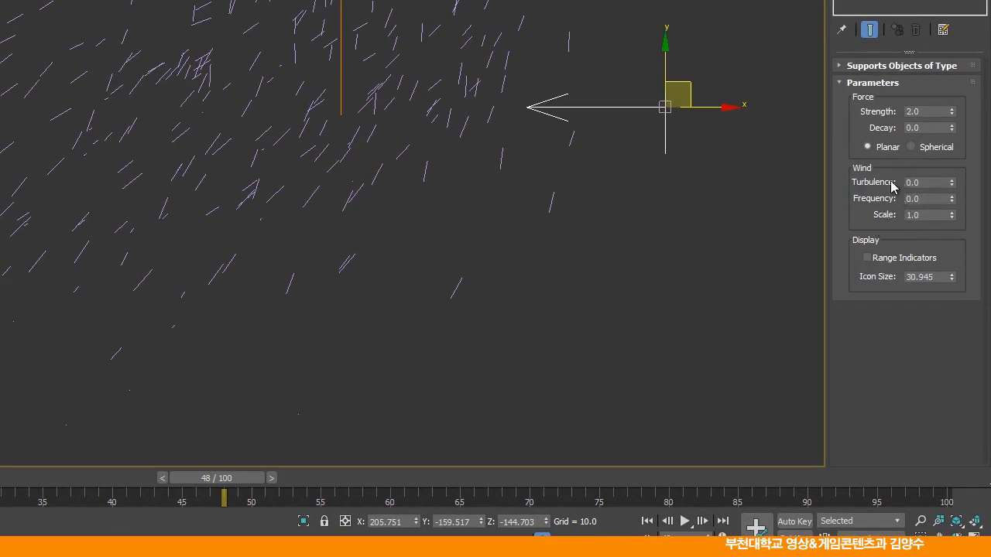
Set the Wind's turbulence to 0.5, frequency to 3.0 and scale to 0.1, and scrub the animation to about frame 62.
{"action": "left_click_drag", "start_coordinate": [937, 184], "coordinate": [838, 183]}
{"action": "type", "text": ".5"}
{"action": "key", "text": "Return"}
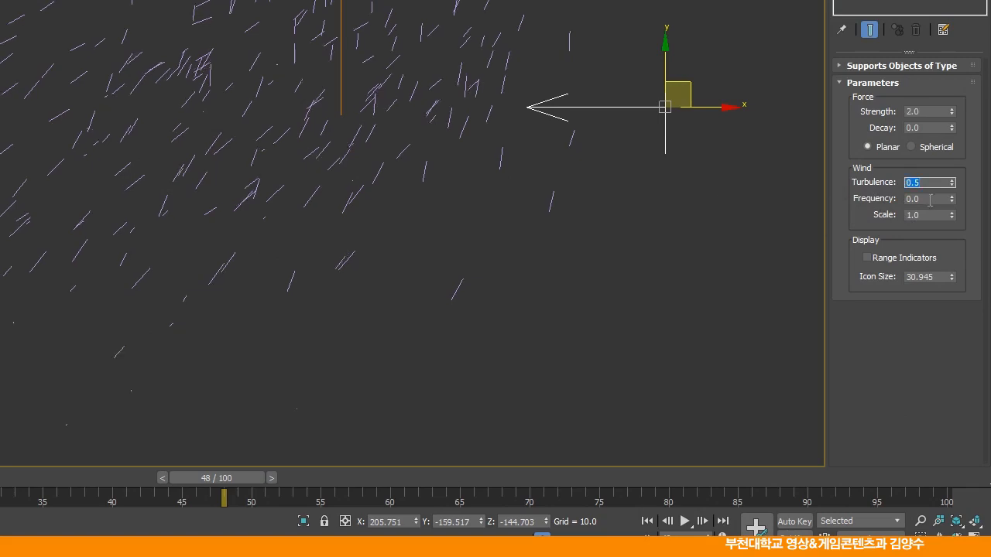
{"action": "left_click_drag", "start_coordinate": [942, 201], "coordinate": [841, 203]}
{"action": "key", "text": "Return"}
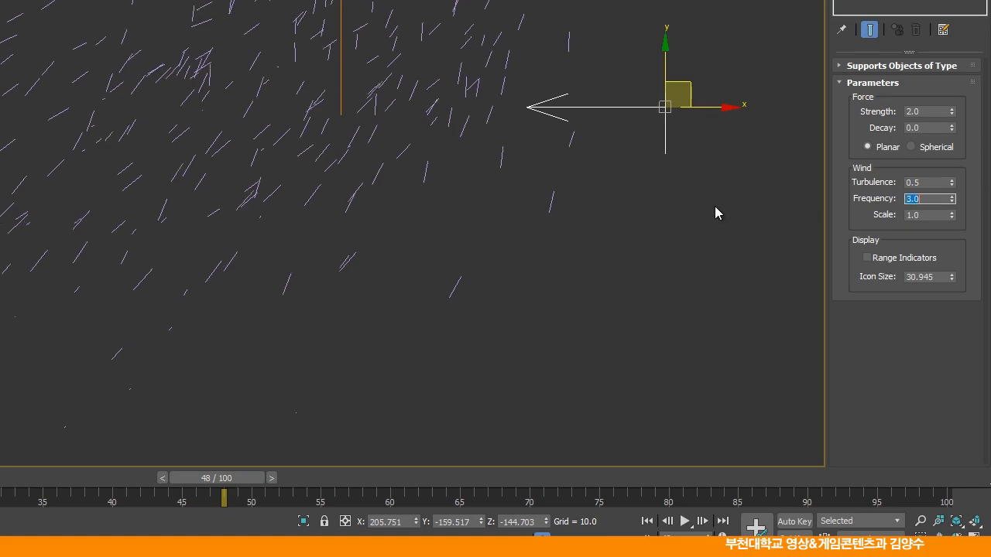
{"action": "left_click_drag", "start_coordinate": [938, 214], "coordinate": [756, 240]}
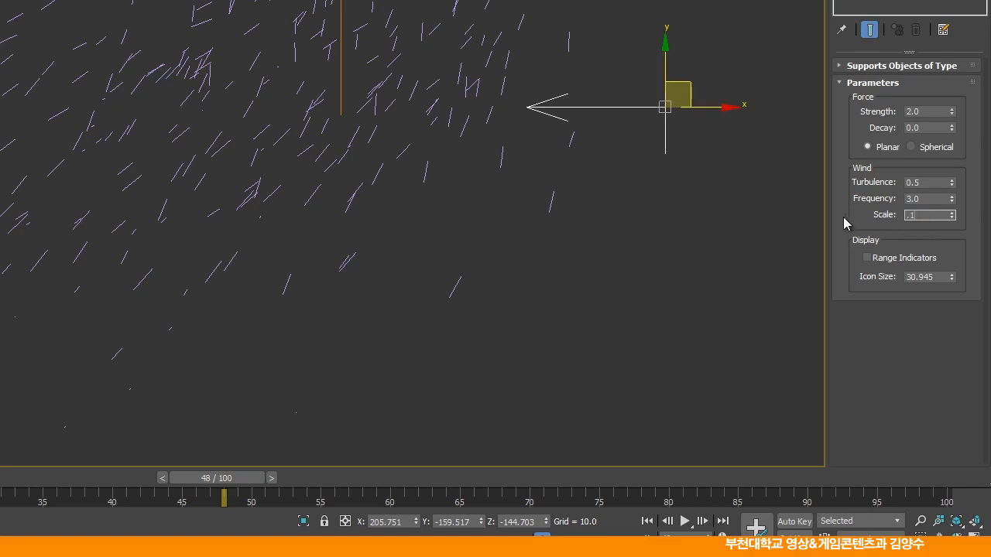
{"action": "key", "text": "Return"}
{"action": "left_click_drag", "start_coordinate": [191, 478], "coordinate": [606, 470]}
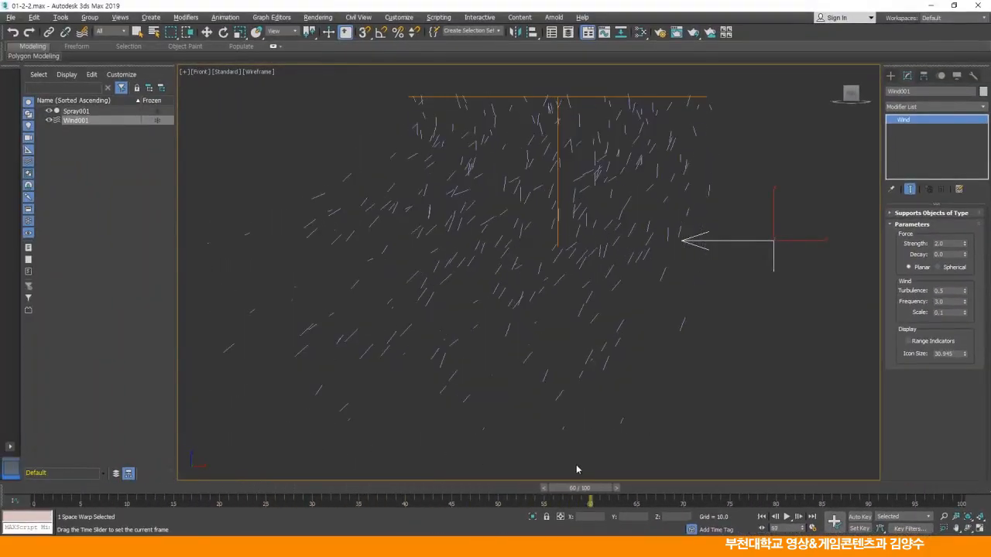
{"action": "key", "text": "w"}
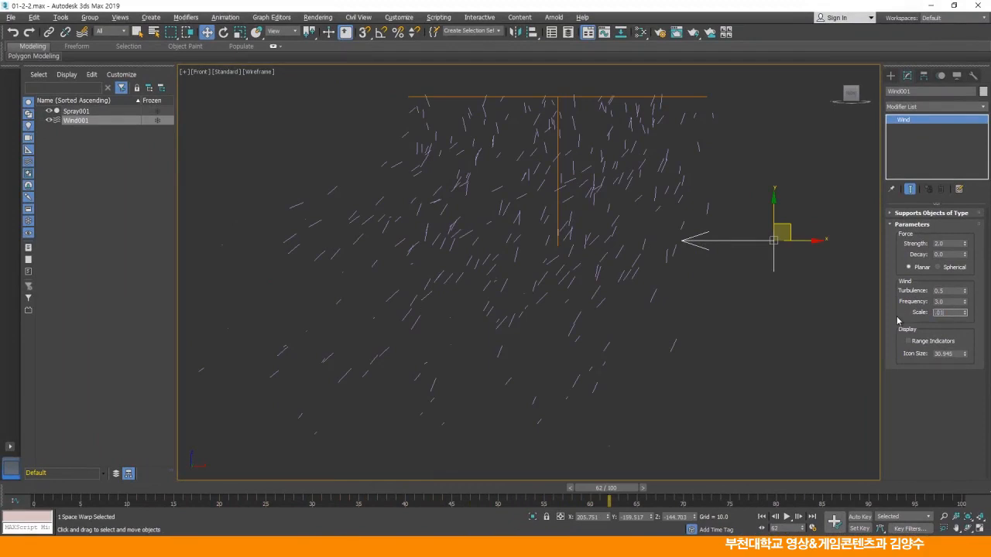
Set the Wind's scale to 0.01 and scrub the animation to about frame 63 to check the drops.
{"action": "key", "text": "Return"}
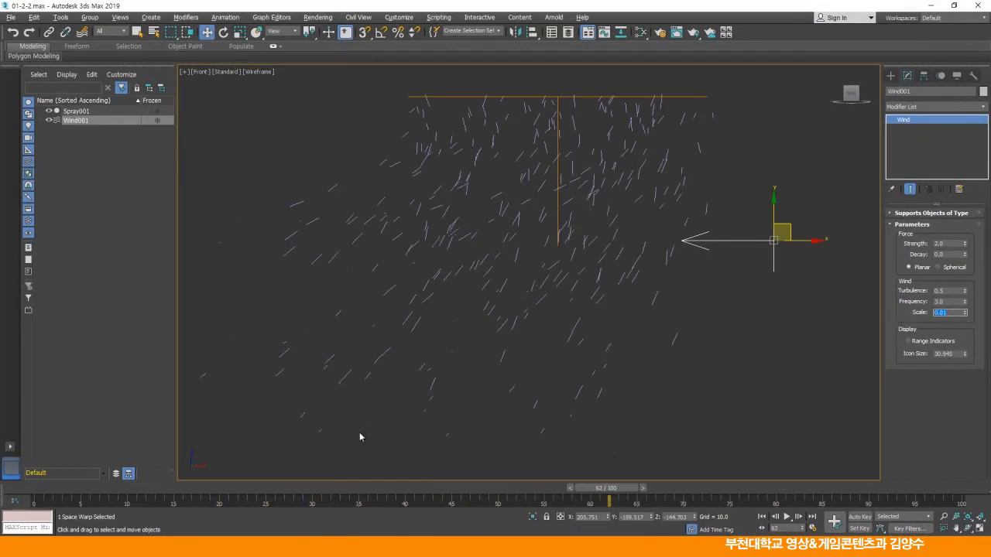
{"action": "left_click_drag", "start_coordinate": [313, 488], "coordinate": [625, 454]}
{"action": "key", "text": "w"}
{"action": "middle_click_drag", "start_coordinate": [589, 358], "coordinate": [603, 338]}
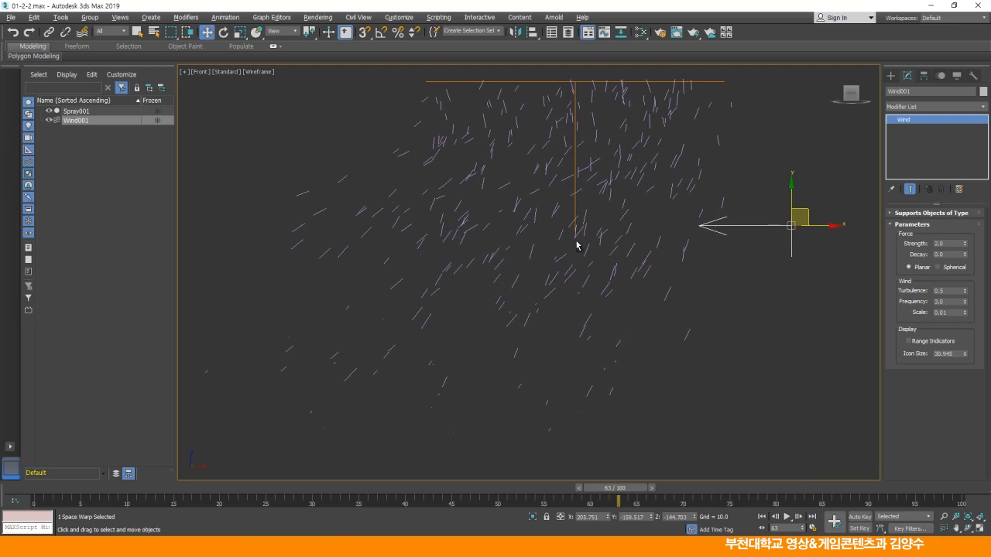
Return to the four-viewport layout and delete both the Spray emitter and the Wind space warp.
{"action": "key", "text": "alt+w"}
{"action": "left_click", "coordinate": [461, 178]}
{"action": "scroll", "coordinate": [460, 178], "scroll_direction": "down", "scroll_amount": 5}
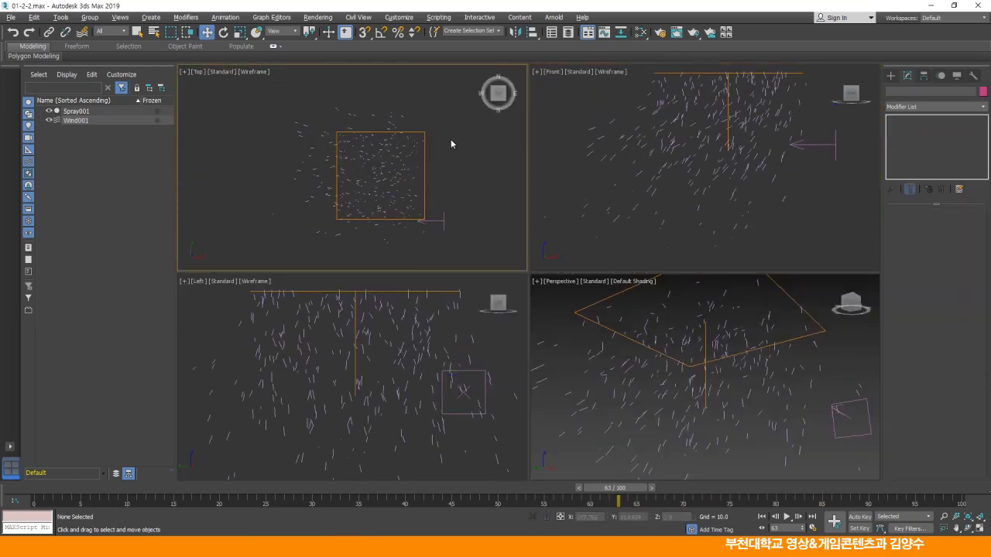
{"action": "left_click_drag", "start_coordinate": [461, 242], "coordinate": [464, 244]}
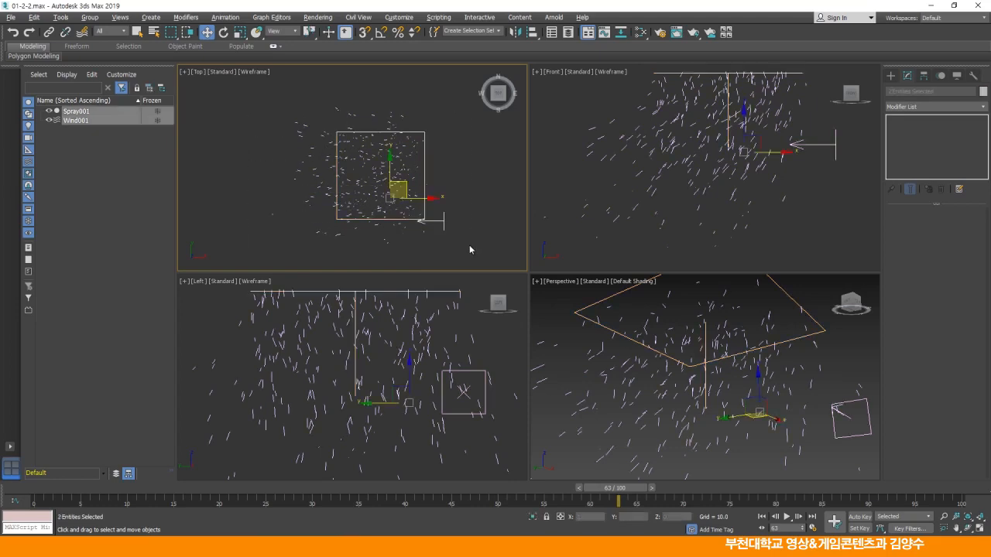
{"action": "key", "text": "Delete"}
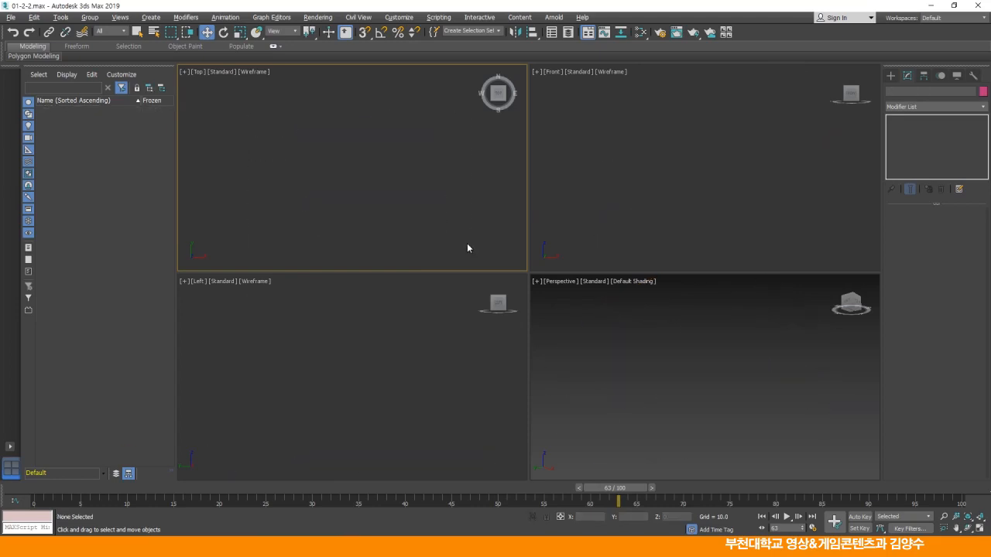
Create a Snow particle emitter about 214 wide and 191 long in the Top viewport.
{"action": "left_click", "coordinate": [643, 217]}
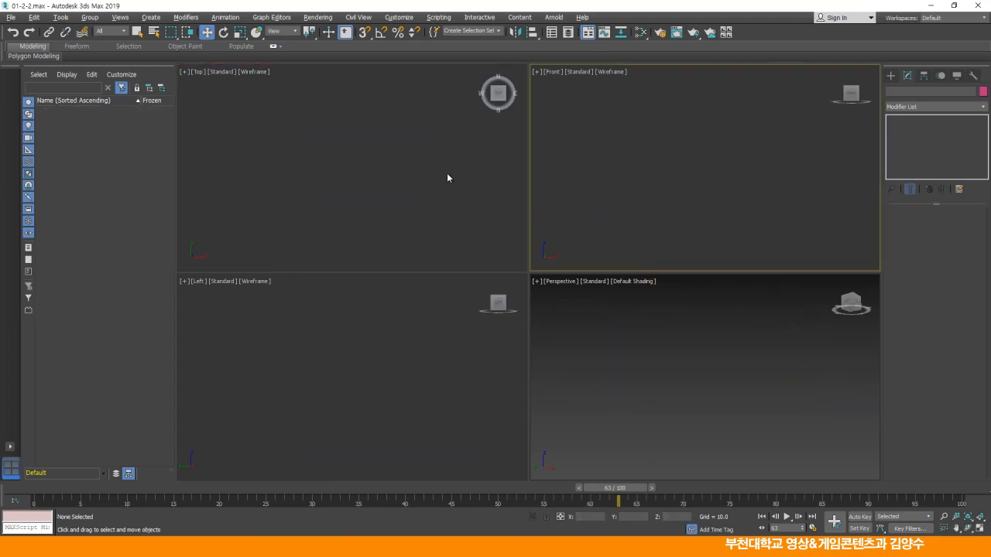
{"action": "left_click", "coordinate": [353, 191]}
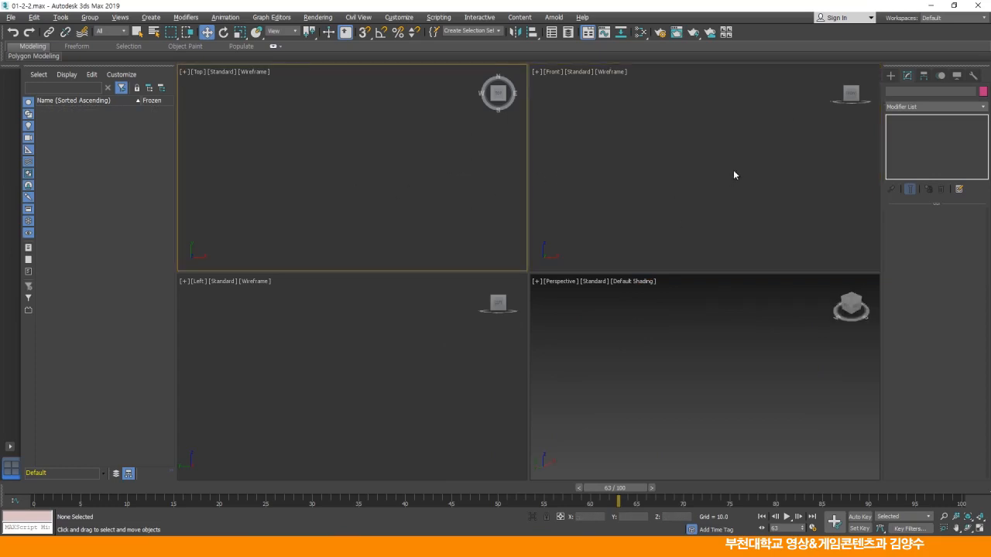
{"action": "left_click", "coordinate": [890, 76]}
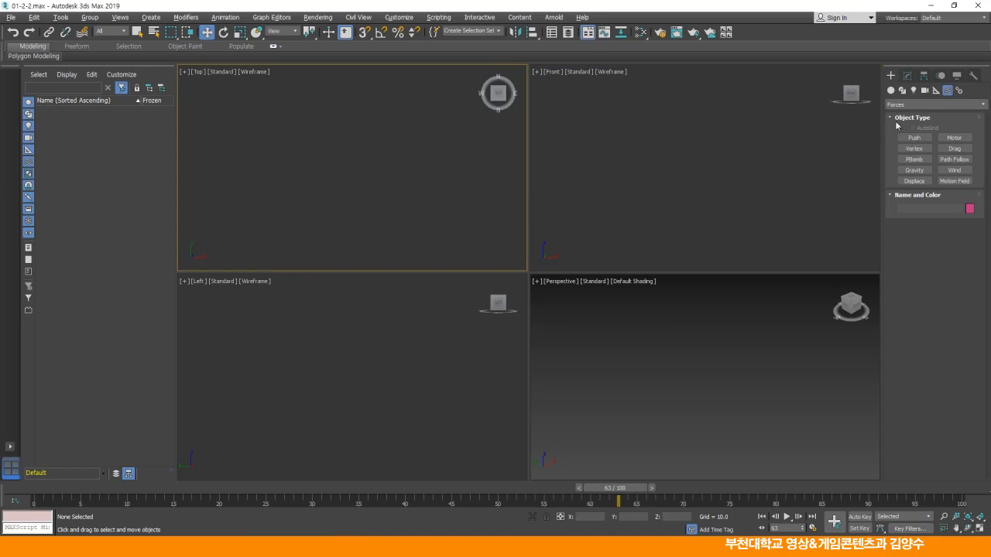
{"action": "left_click", "coordinate": [890, 90]}
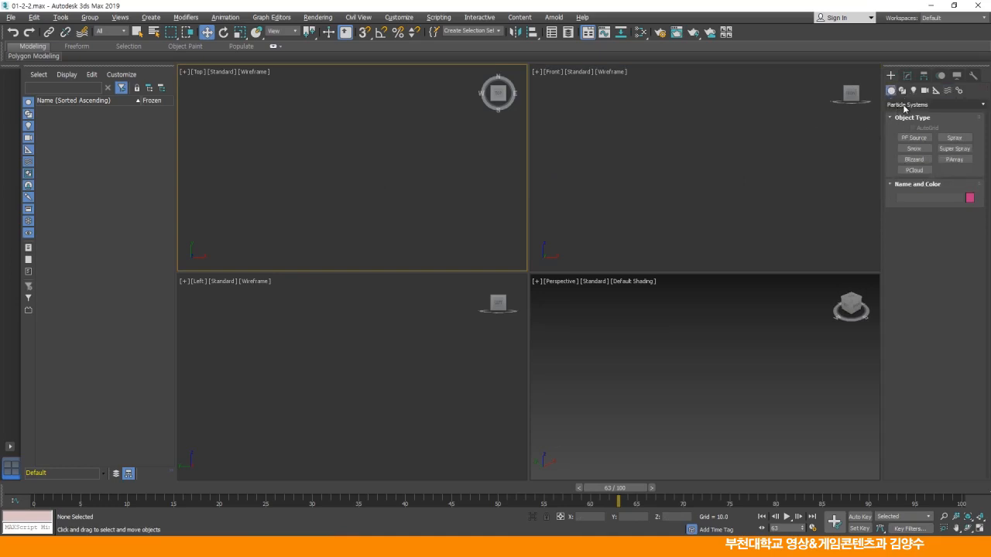
{"action": "left_click", "coordinate": [918, 150]}
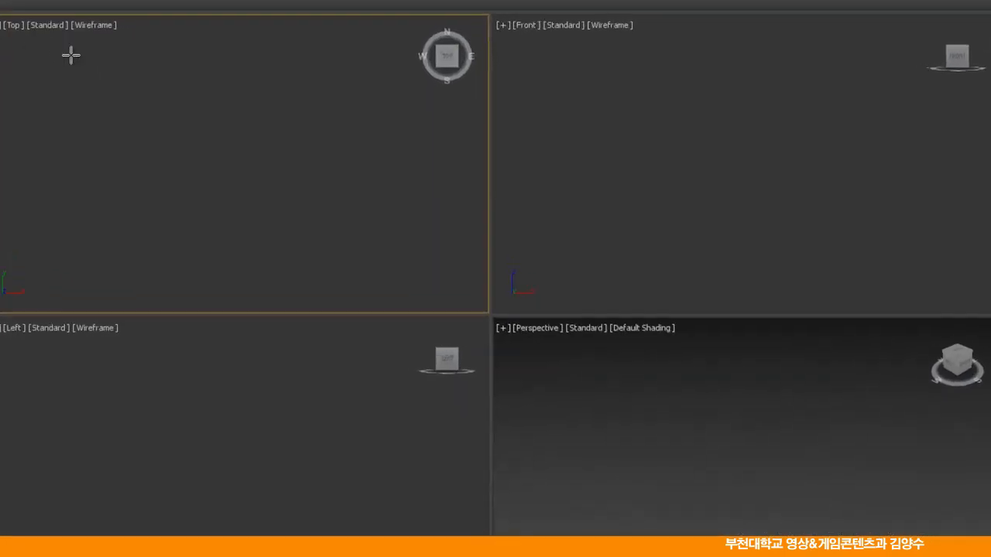
{"action": "left_click_drag", "start_coordinate": [71, 54], "coordinate": [340, 293]}
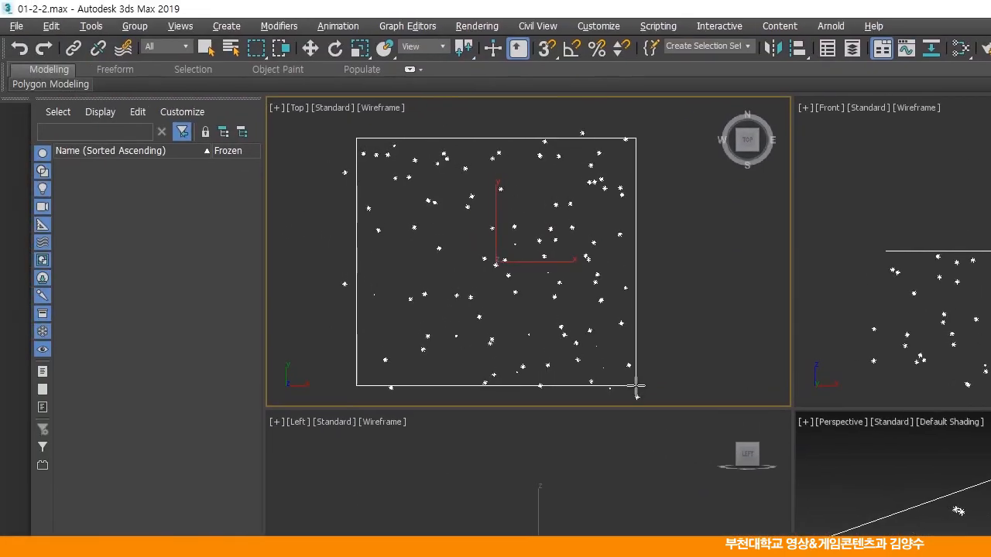
{"action": "left_click_drag", "start_coordinate": [635, 387], "coordinate": [637, 382]}
Set the Snow emitter's width and length to 200 each.
{"action": "left_click", "coordinate": [893, 114]}
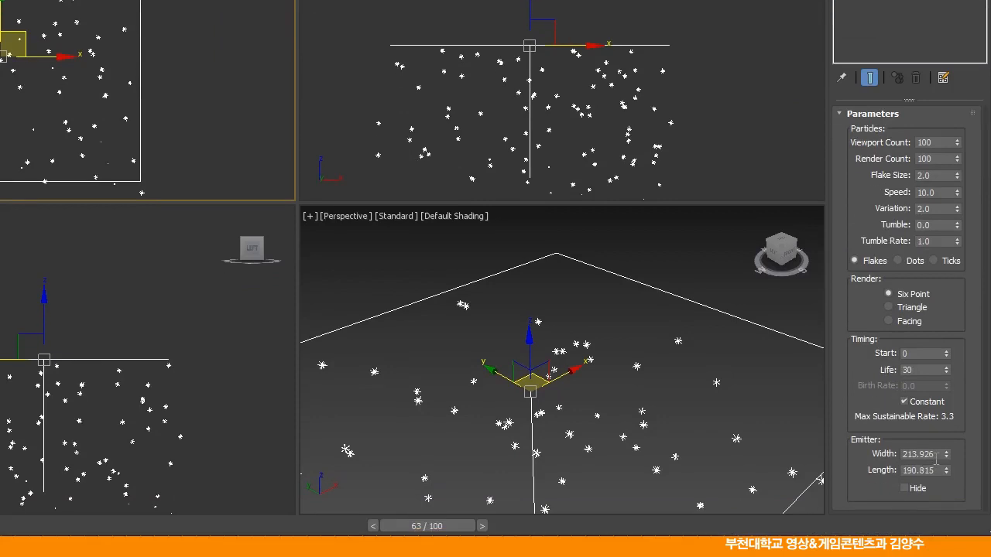
{"action": "left_click_drag", "start_coordinate": [939, 453], "coordinate": [875, 456]}
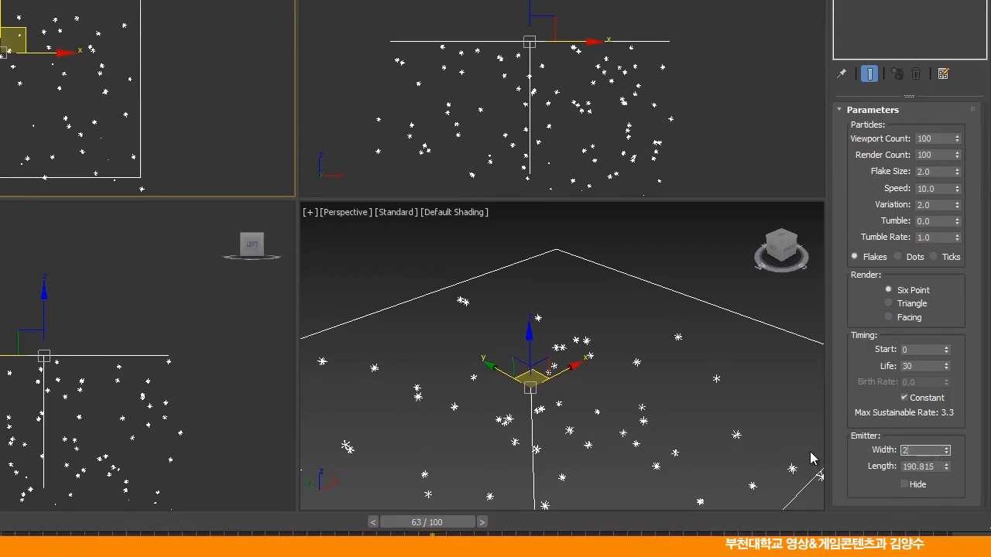
{"action": "type", "text": "200"}
{"action": "key", "text": "Return"}
{"action": "double_click", "coordinate": [938, 468]}
{"action": "type", "text": "200"}
{"action": "key", "text": "Return"}
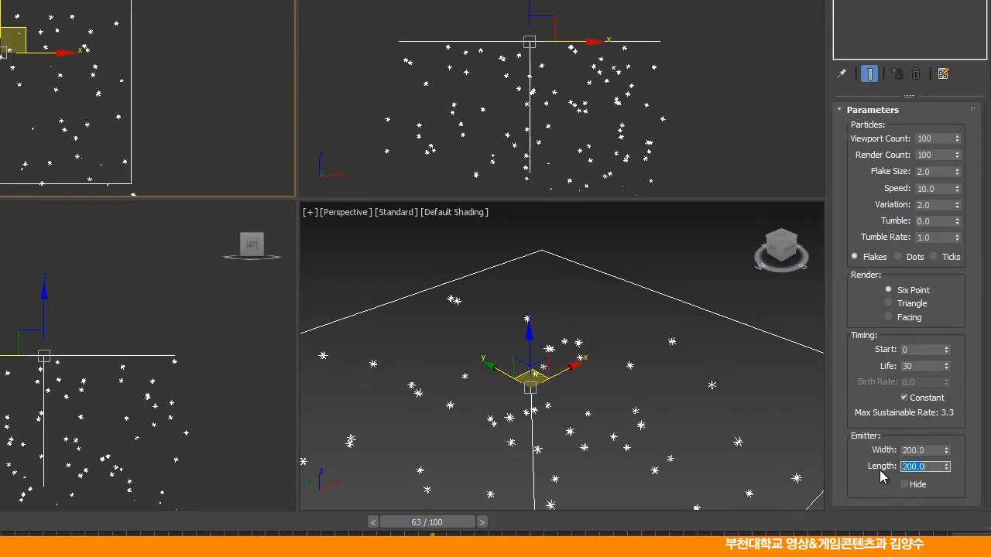
{"action": "left_click", "coordinate": [935, 452]}
{"action": "left_click", "coordinate": [933, 466]}
{"action": "left_click", "coordinate": [930, 449]}
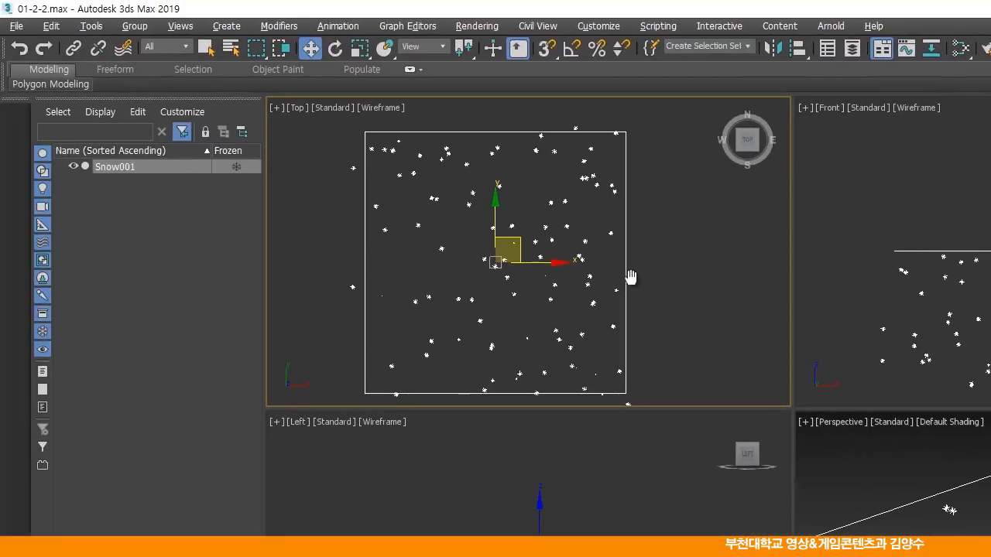
Set the Snow's viewport count to 500 and its render count to 1000.
{"action": "middle_click_drag", "start_coordinate": [631, 276], "coordinate": [657, 261]}
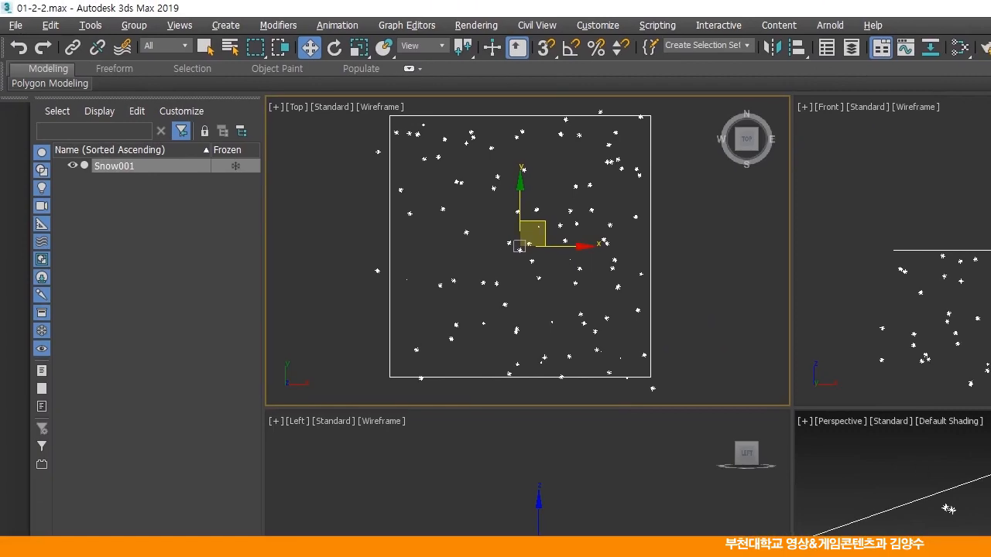
{"action": "middle_click_drag", "start_coordinate": [738, 394], "coordinate": [765, 365]}
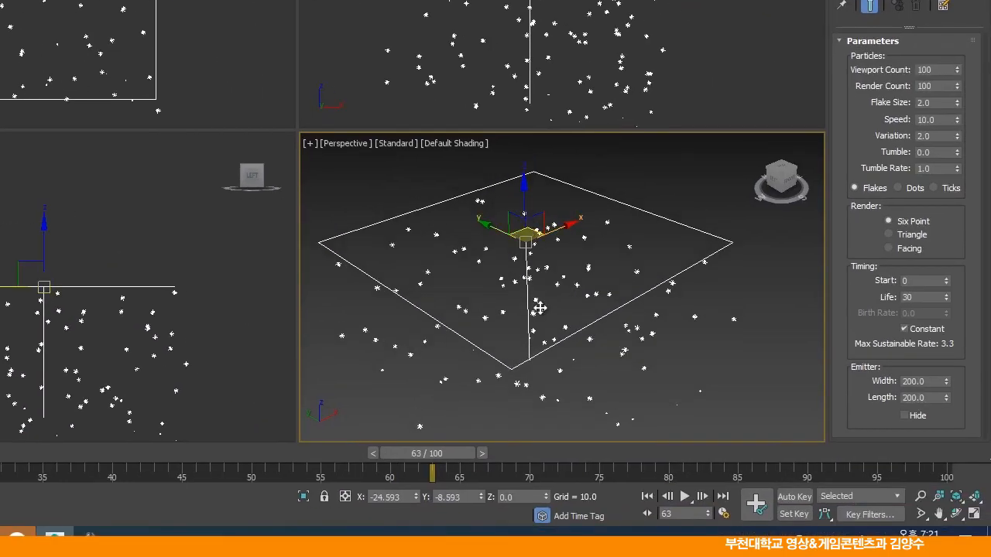
{"action": "middle_click_drag", "start_coordinate": [539, 308], "coordinate": [550, 245], "text": "alt"}
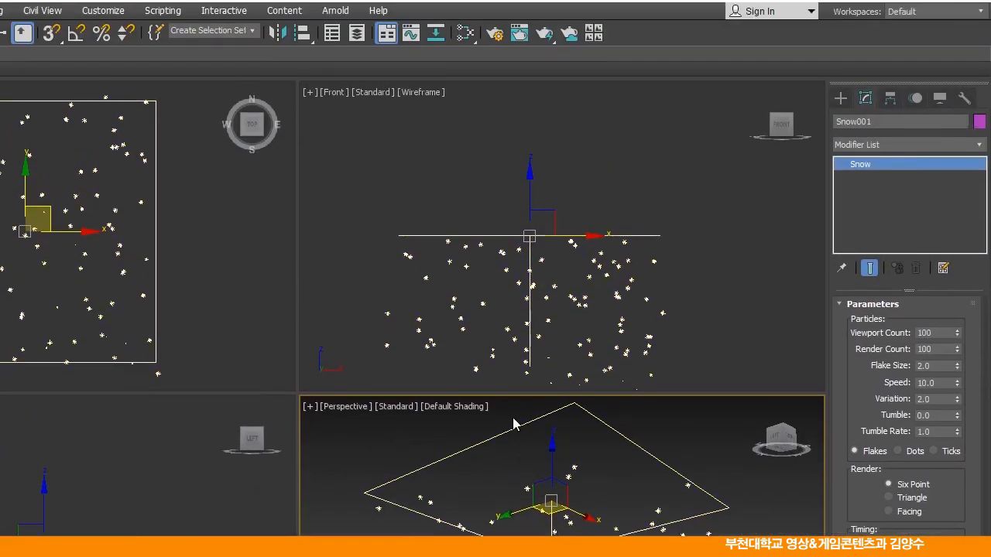
{"action": "middle_click_drag", "start_coordinate": [528, 350], "coordinate": [551, 245]}
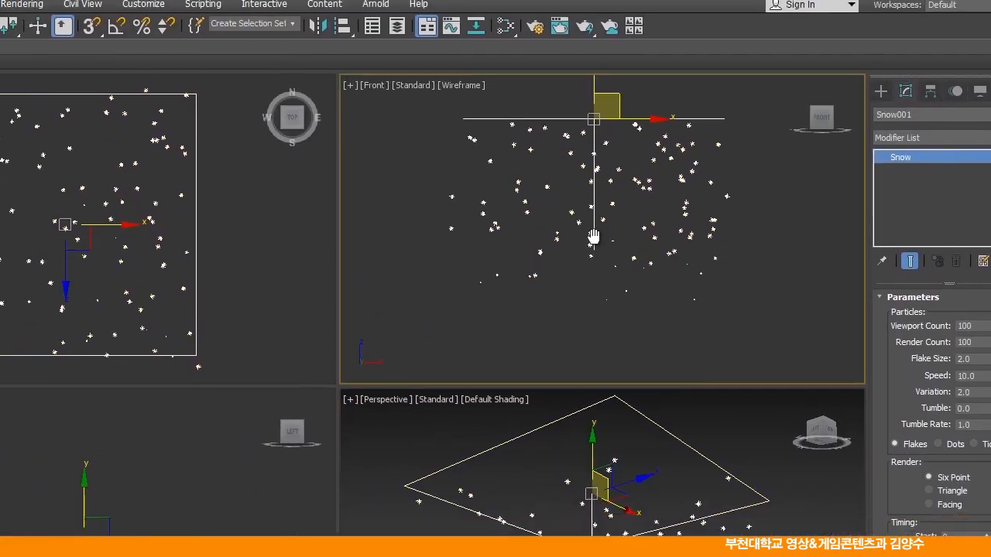
{"action": "middle_click_drag", "start_coordinate": [673, 392], "coordinate": [588, 293]}
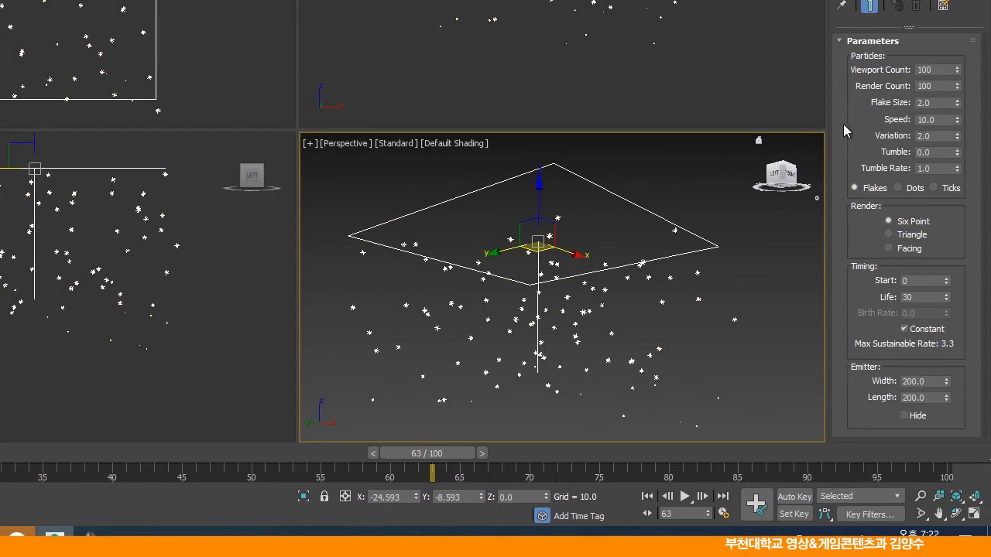
{"action": "double_click", "coordinate": [949, 68]}
{"action": "key", "text": "Return"}
{"action": "double_click", "coordinate": [934, 87]}
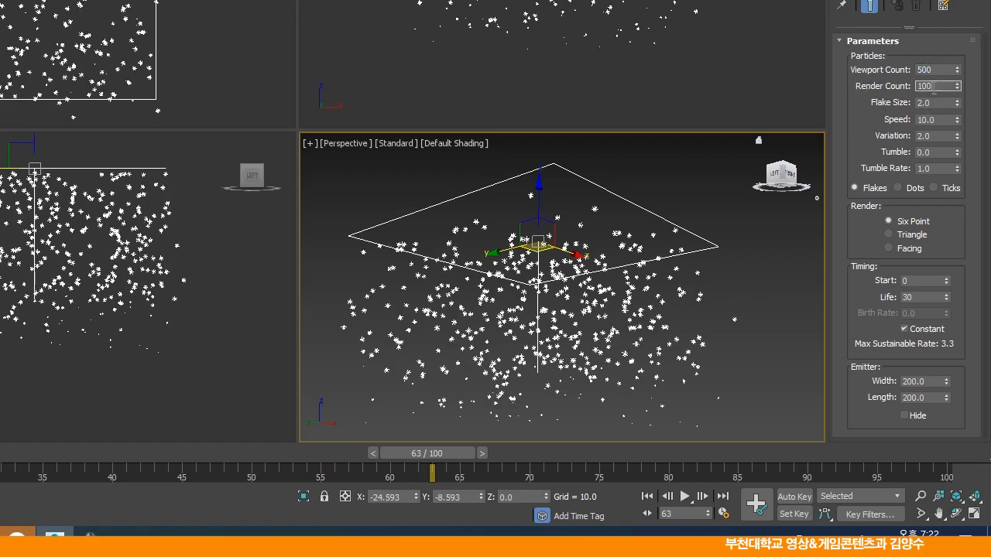
{"action": "type", "text": "1"}
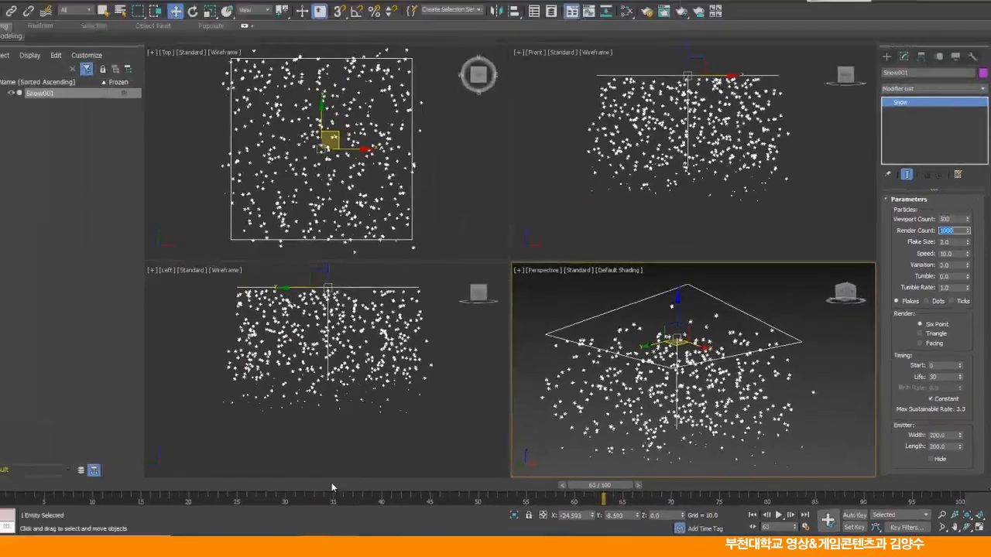
Rewind the animation to frame 0 and set the Snow's start time to -30.
{"action": "left_click_drag", "start_coordinate": [356, 487], "coordinate": [29, 499]}
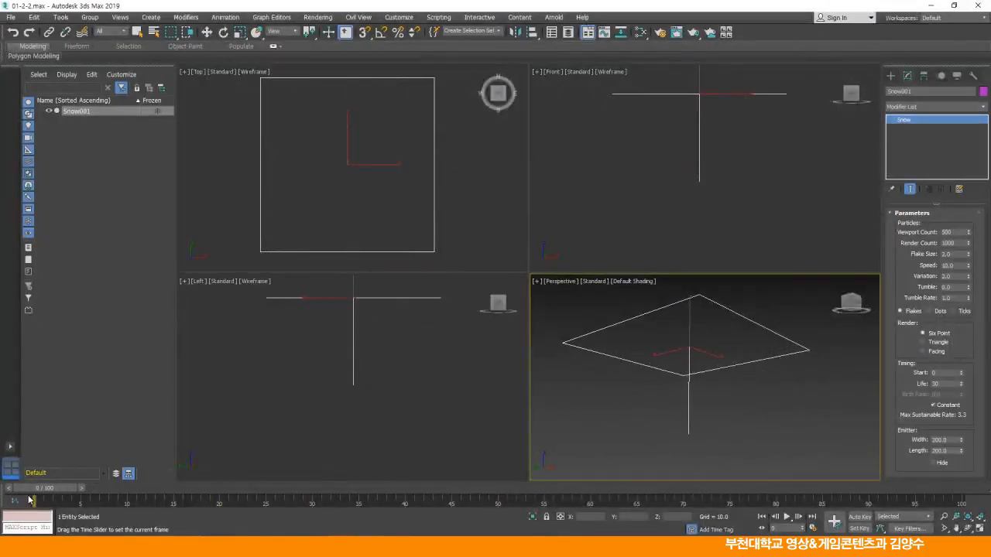
{"action": "key", "text": "w"}
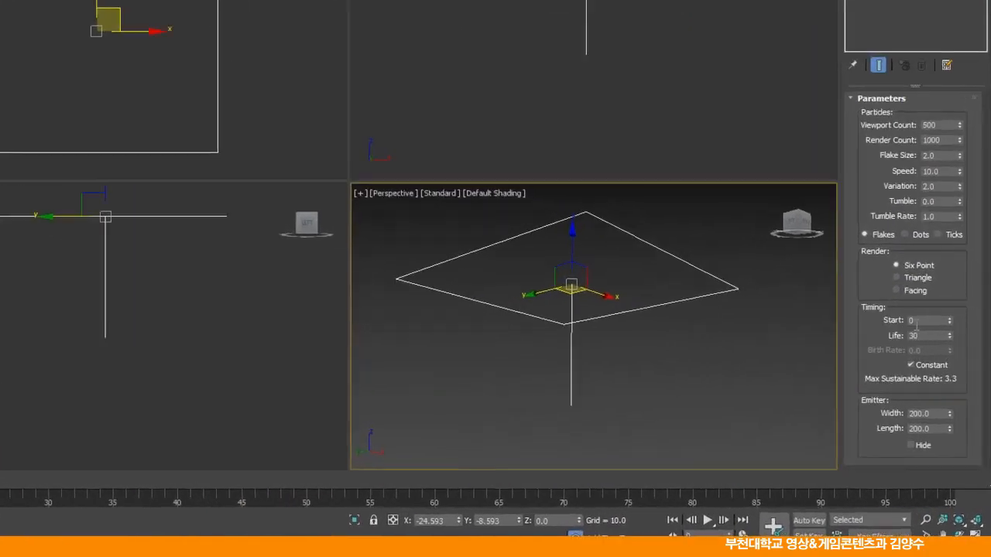
{"action": "left_click", "coordinate": [947, 373]}
{"action": "type", "text": "-30"}
{"action": "key", "text": "Return"}
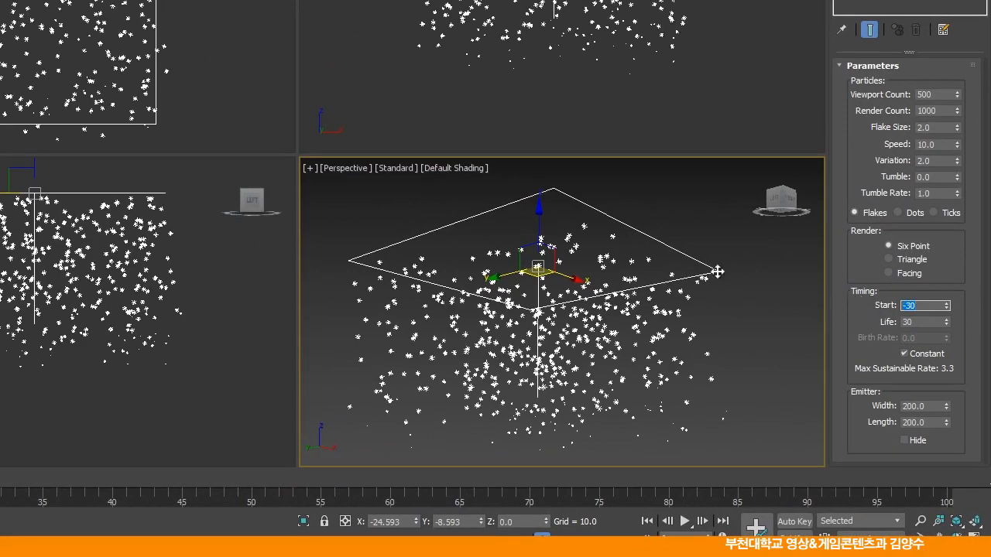
Set the Snow's particle life to 60 and scrub the animation to about frame 79 to check the falling flakes.
{"action": "key", "text": "Tab"}
{"action": "type", "text": "60"}
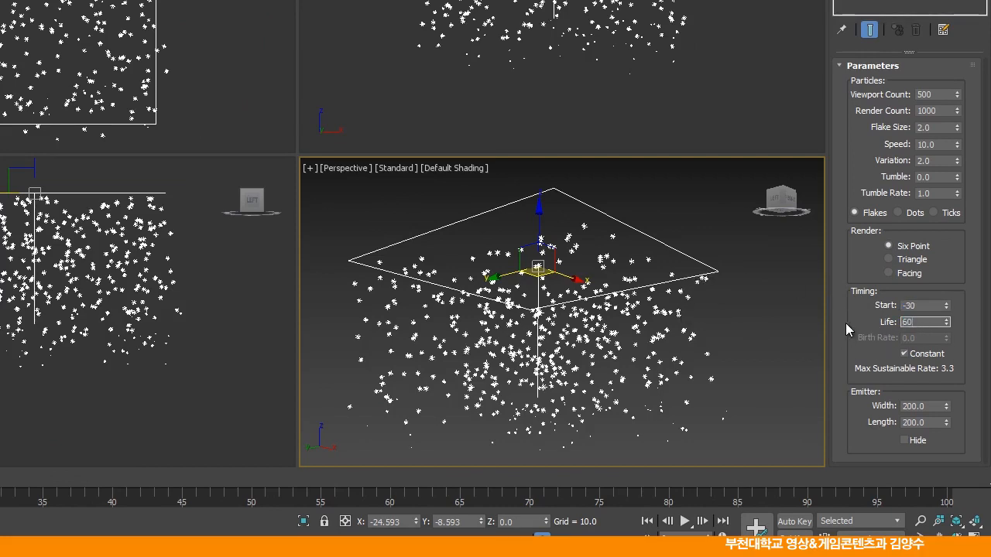
{"action": "key", "text": "Return"}
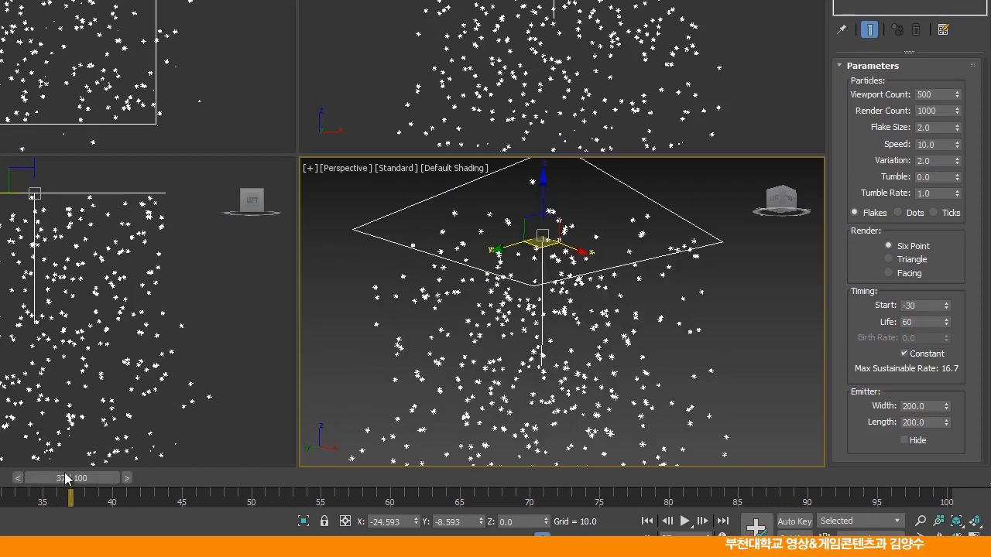
{"action": "left_click_drag", "start_coordinate": [67, 480], "coordinate": [281, 478]}
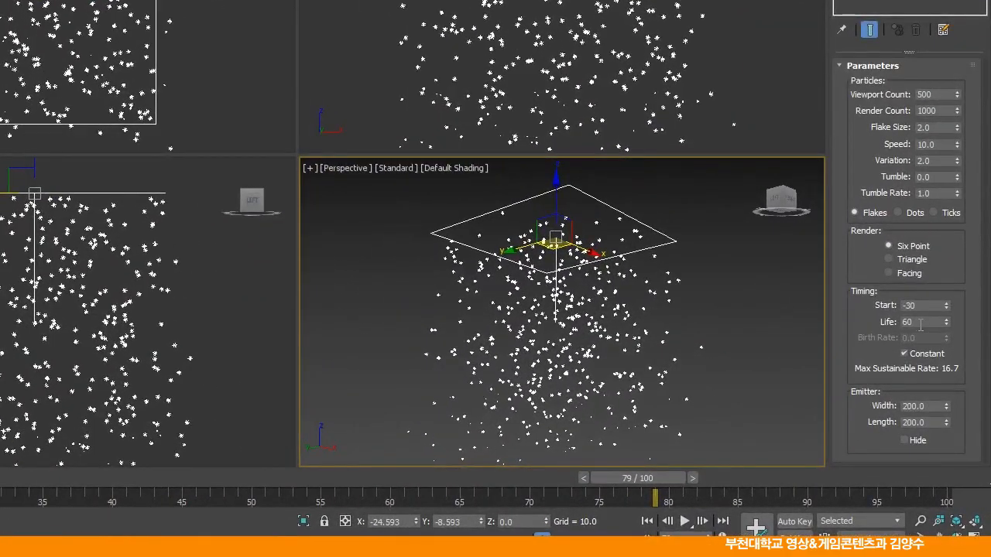
Set the Snow's particle speed to 5.0.
{"action": "double_click", "coordinate": [920, 321]}
{"action": "mouse_move", "coordinate": [609, 382]}
{"action": "middle_mouse_down"}
{"action": "mouse_move", "coordinate": [608, 365]}
{"action": "mouse_move", "coordinate": [606, 376]}
{"action": "middle_mouse_up"}
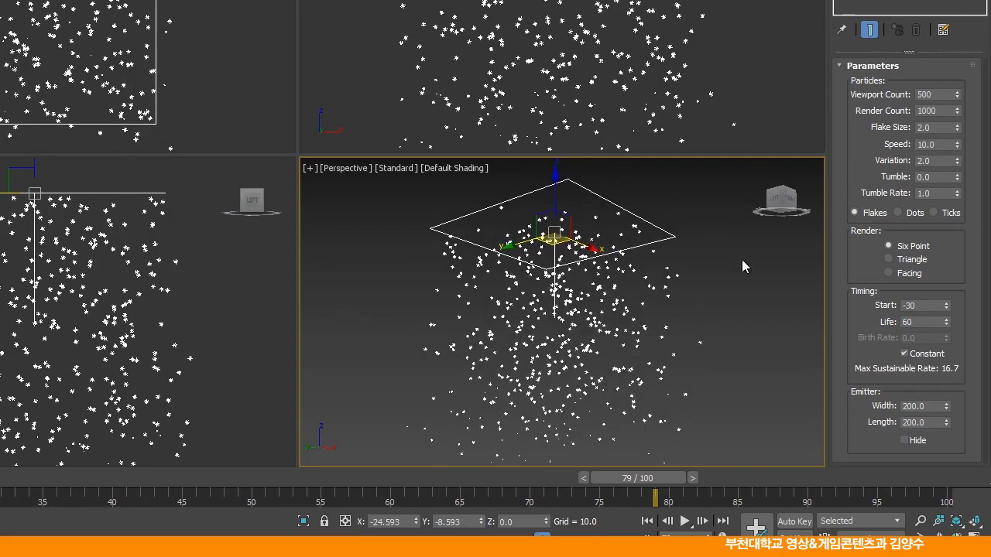
{"action": "double_click", "coordinate": [937, 144]}
{"action": "type", "text": "5"}
{"action": "key", "text": "Return"}
{"action": "scroll", "coordinate": [754, 378], "scroll_direction": "up", "scroll_amount": 4}
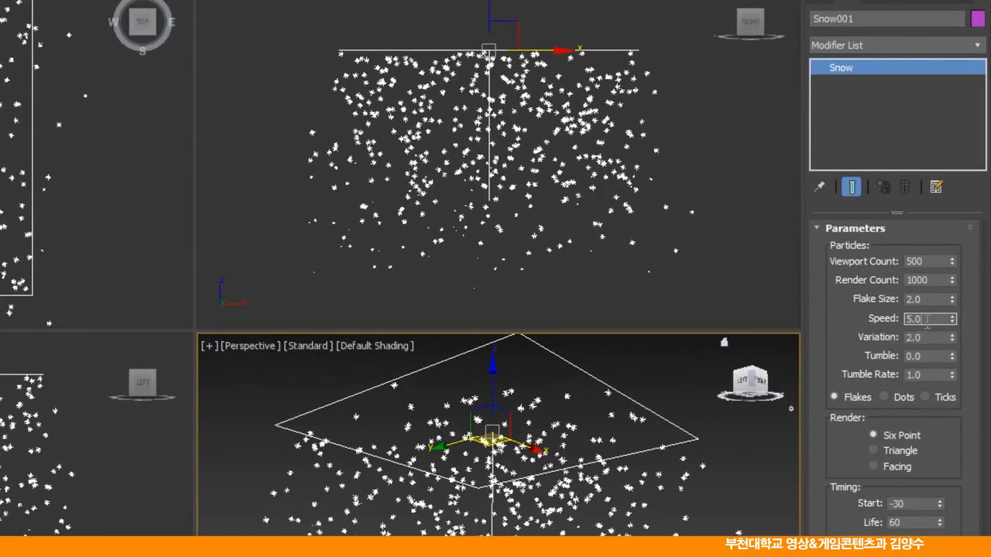
Try the Dots and Ticks viewport displays for the Snow particles and return to Flakes.
{"action": "left_click", "coordinate": [927, 338]}
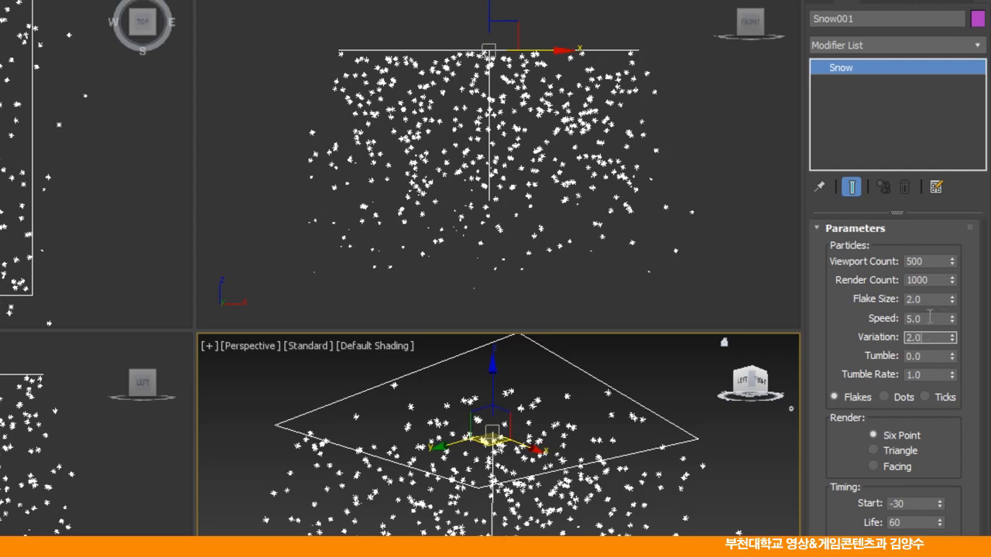
{"action": "middle_click_drag", "start_coordinate": [593, 458], "coordinate": [583, 440]}
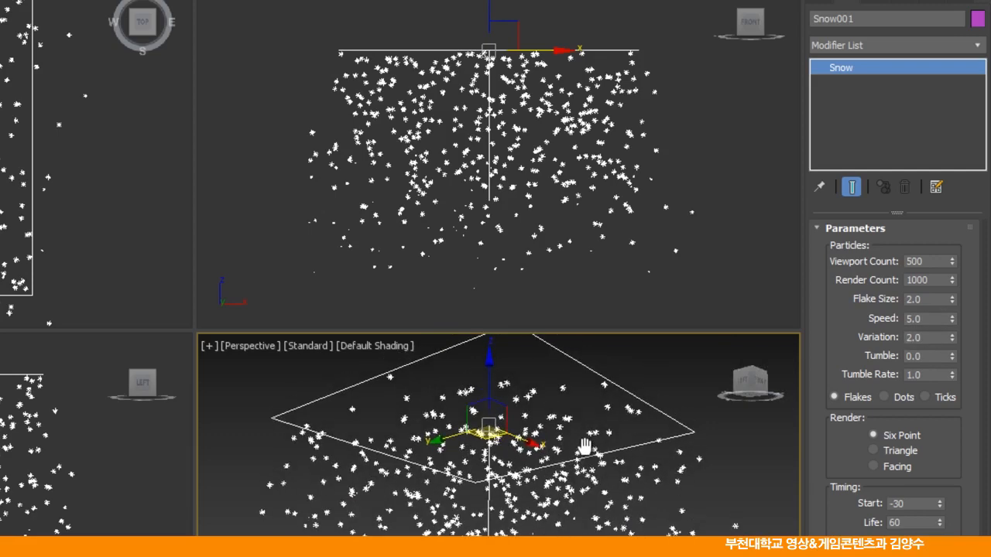
{"action": "left_click", "coordinate": [884, 397]}
{"action": "left_click", "coordinate": [925, 397]}
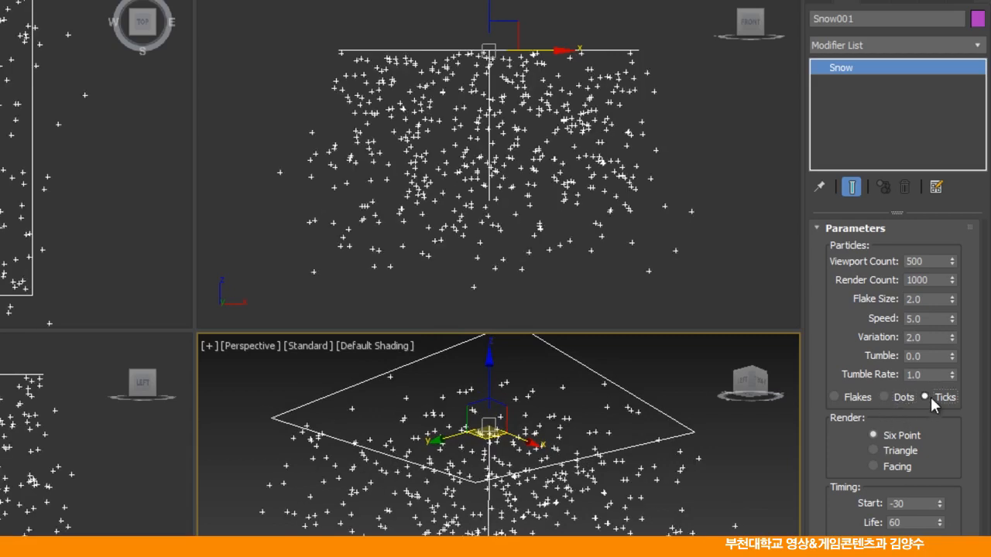
{"action": "left_click", "coordinate": [836, 396]}
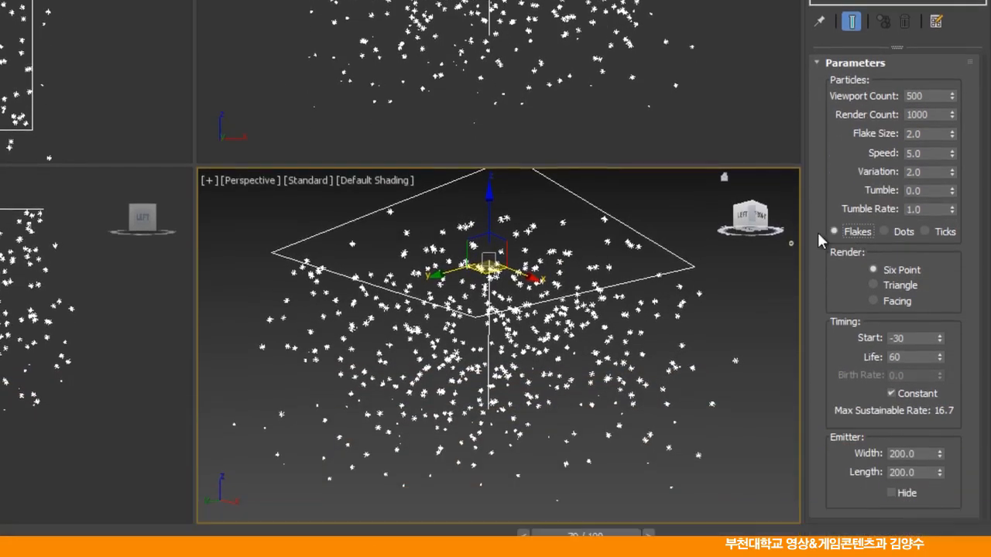
Create a Wind force with an icon size of about 27 in the Front view and move it below the emitter's right half.
{"action": "middle_click_drag", "start_coordinate": [561, 322], "coordinate": [561, 334]}
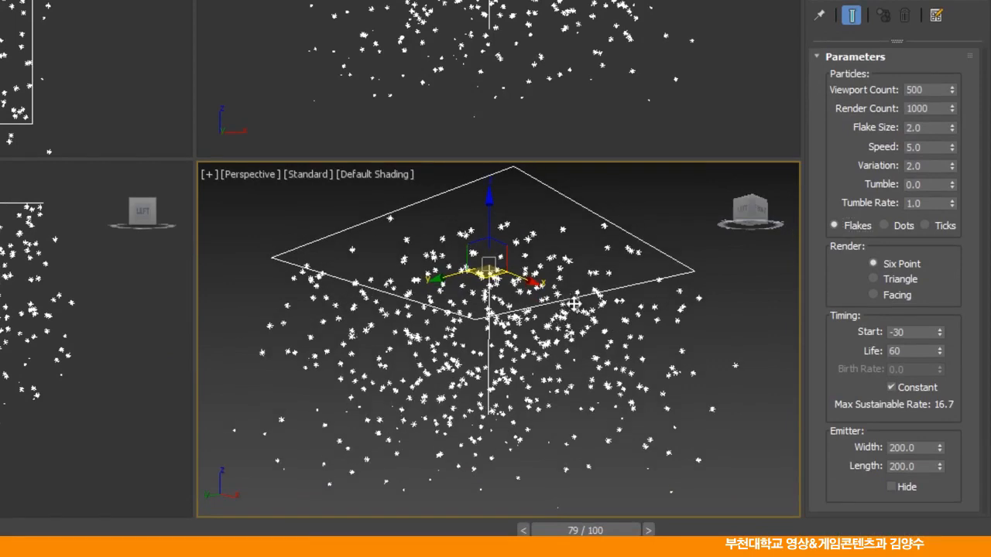
{"action": "middle_click_drag", "start_coordinate": [558, 10], "coordinate": [555, 0]}
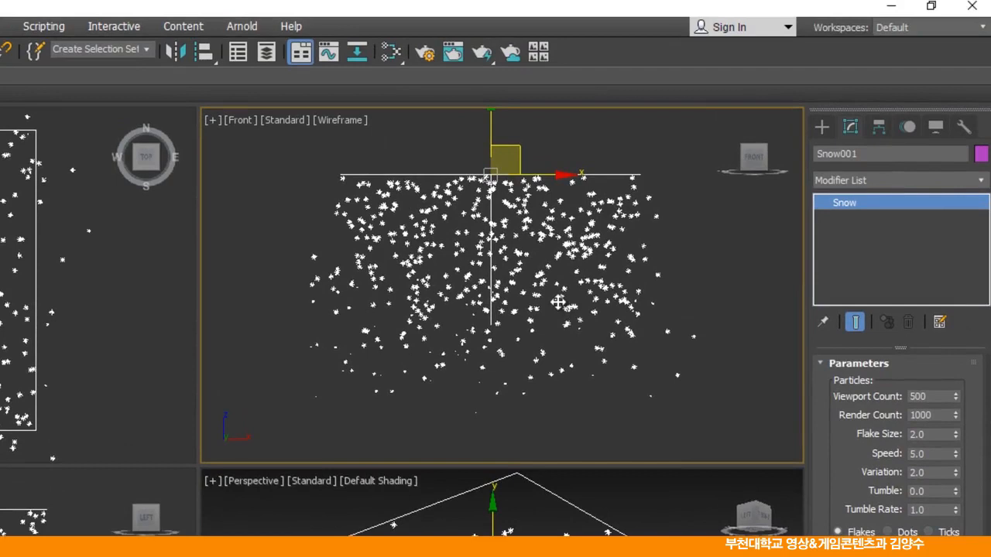
{"action": "middle_click_drag", "start_coordinate": [558, 296], "coordinate": [554, 285]}
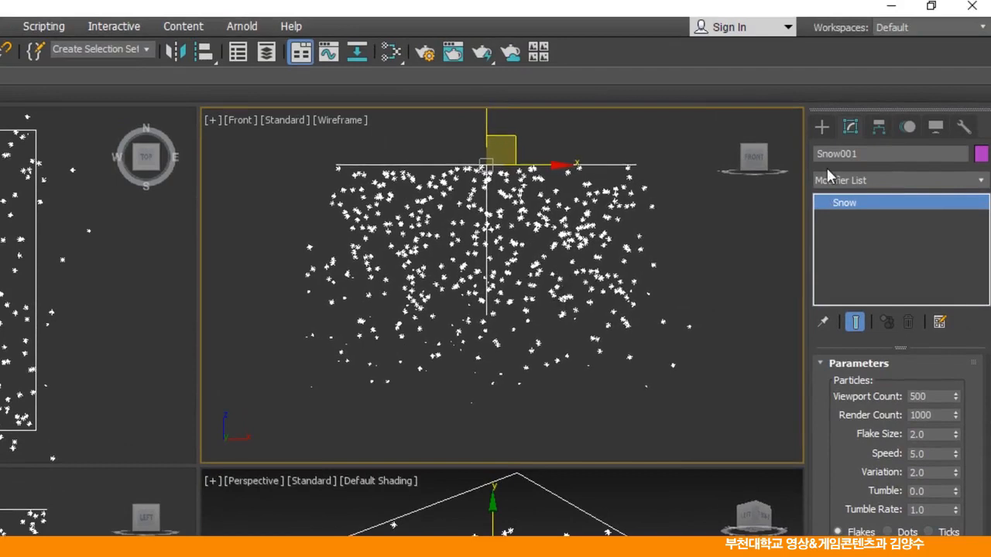
{"action": "left_click", "coordinate": [823, 127]}
{"action": "left_click", "coordinate": [926, 155]}
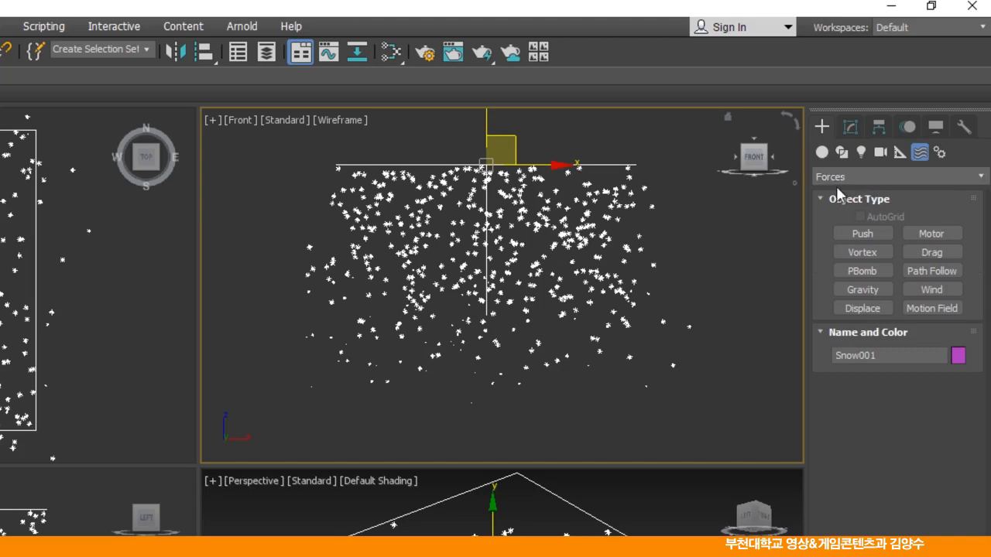
{"action": "left_click", "coordinate": [947, 291]}
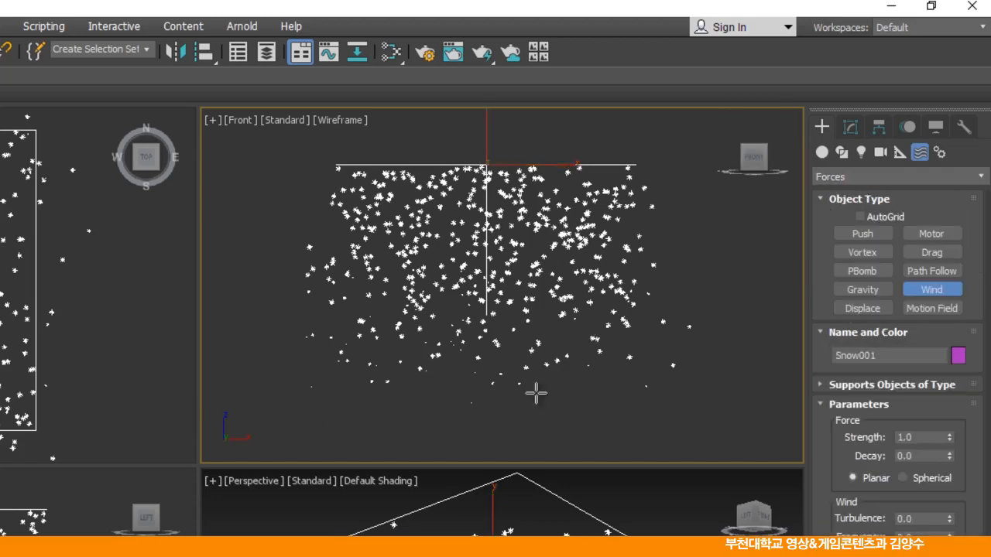
{"action": "left_click_drag", "start_coordinate": [575, 335], "coordinate": [630, 393]}
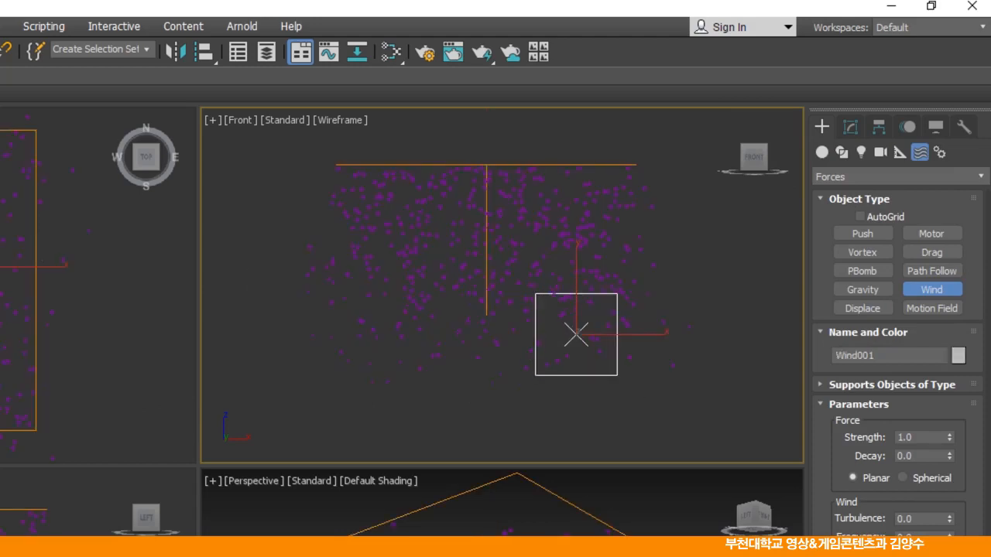
{"action": "key", "text": "w"}
{"action": "middle_click_drag", "start_coordinate": [559, 328], "coordinate": [548, 357]}
{"action": "left_click_drag", "start_coordinate": [590, 340], "coordinate": [629, 353]}
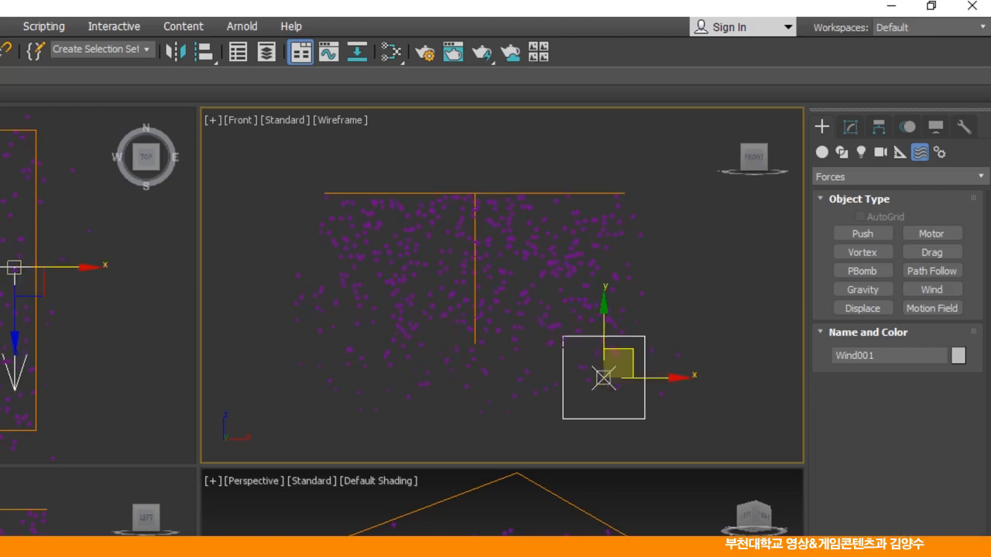
Bind the Wind space warp to the Snow emitter, maximize the Left view and return to the Move tool.
{"action": "left_click", "coordinate": [142, 58]}
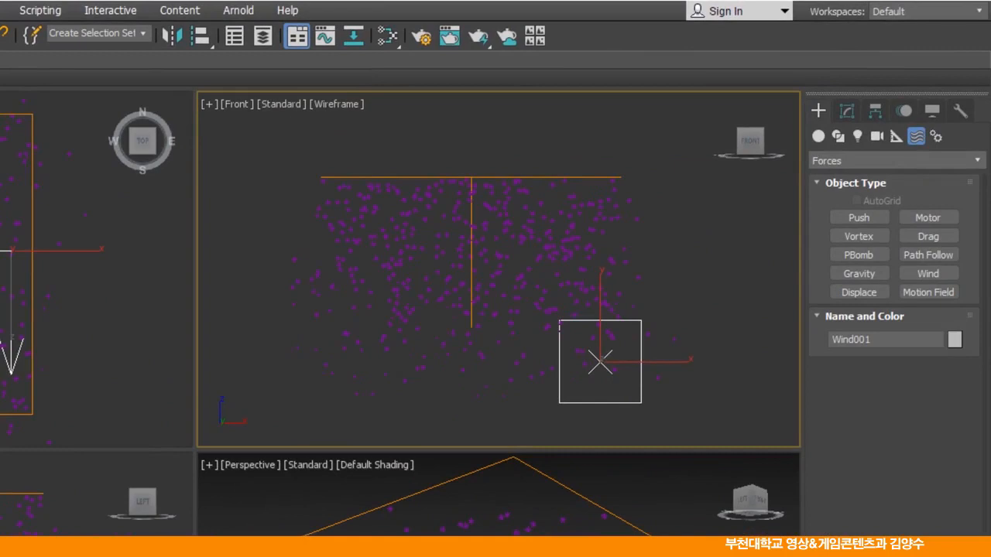
{"action": "left_click_drag", "start_coordinate": [560, 399], "coordinate": [470, 183]}
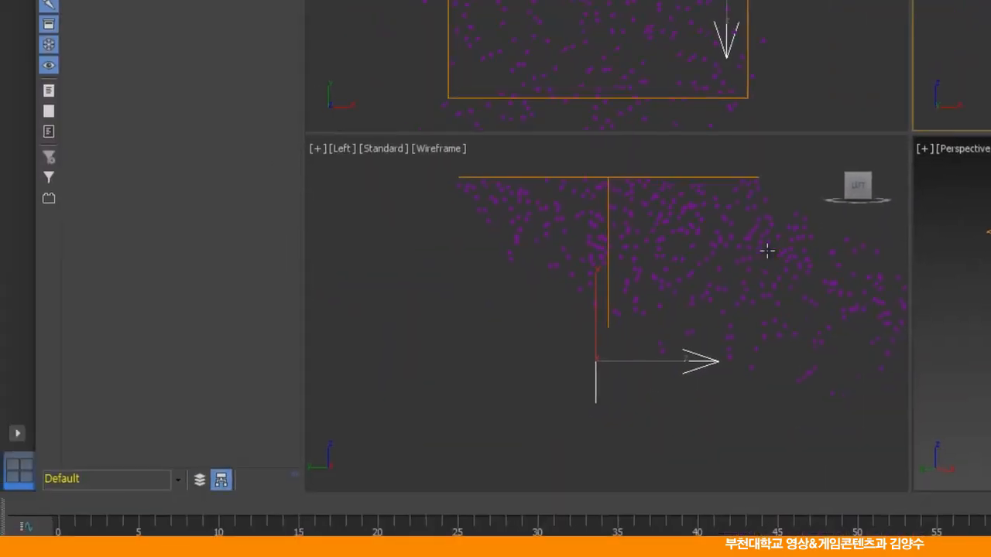
{"action": "middle_click_drag", "start_coordinate": [499, 369], "coordinate": [398, 378]}
{"action": "middle_click_drag", "start_coordinate": [337, 377], "coordinate": [337, 367]}
{"action": "middle_click_drag", "start_coordinate": [606, 250], "coordinate": [605, 248]}
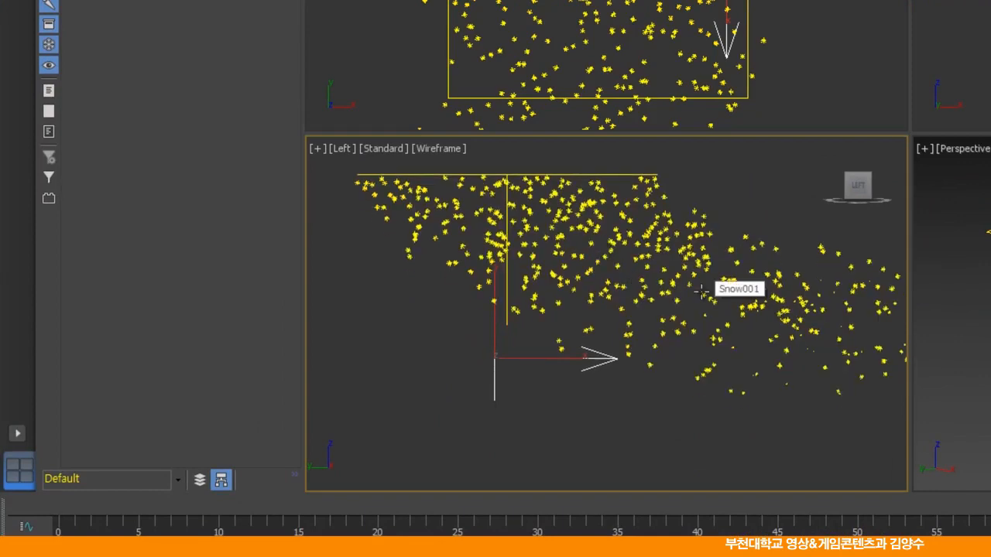
{"action": "key", "text": "alt+w"}
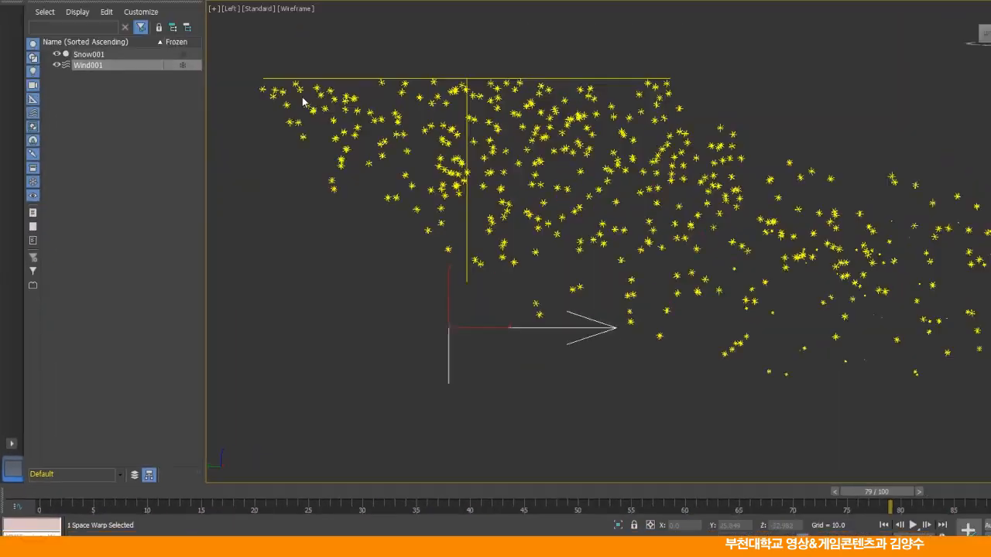
{"action": "key", "text": "w"}
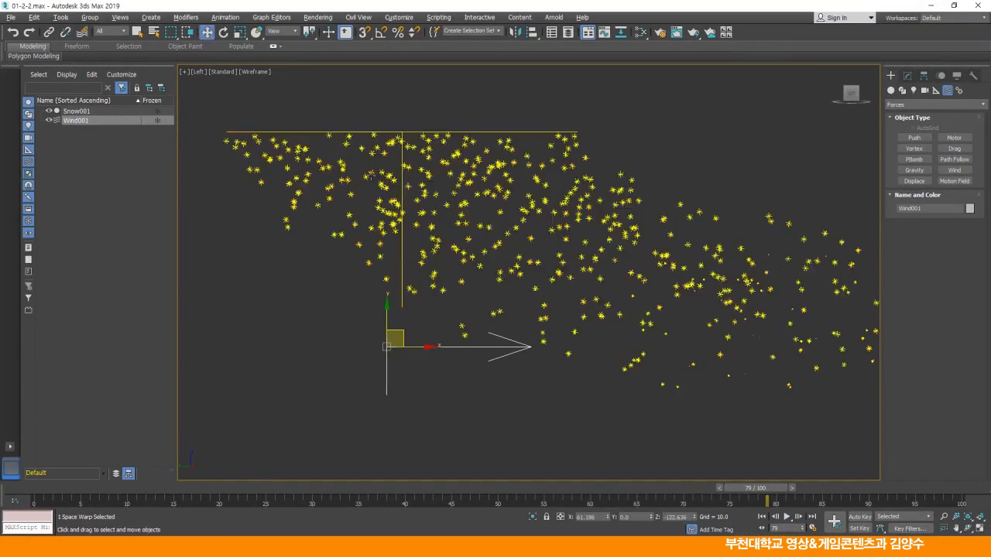
Change the Snow's object color to white and clear the selection.
{"action": "left_click", "coordinate": [371, 176]}
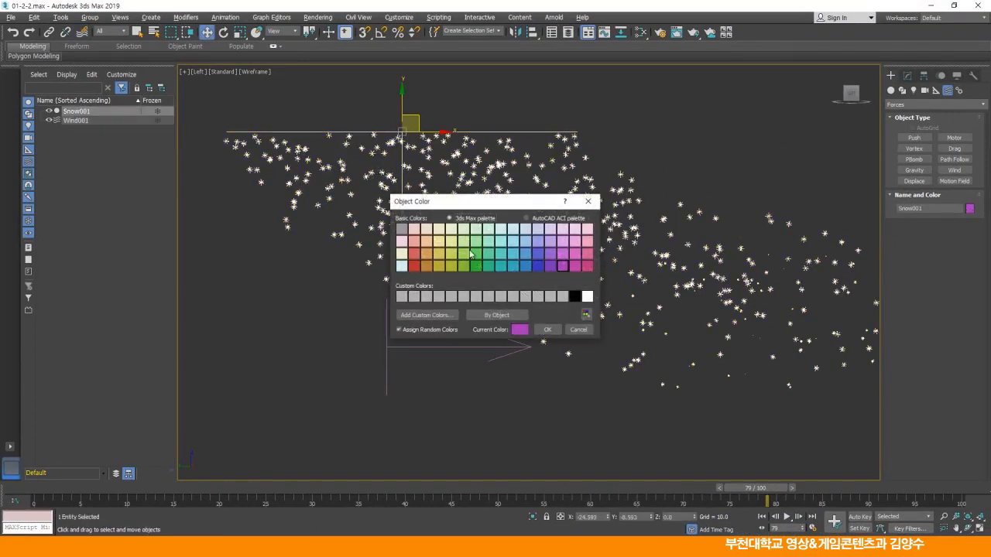
{"action": "left_click", "coordinate": [588, 297]}
{"action": "left_click", "coordinate": [547, 330]}
{"action": "left_click", "coordinate": [585, 305]}
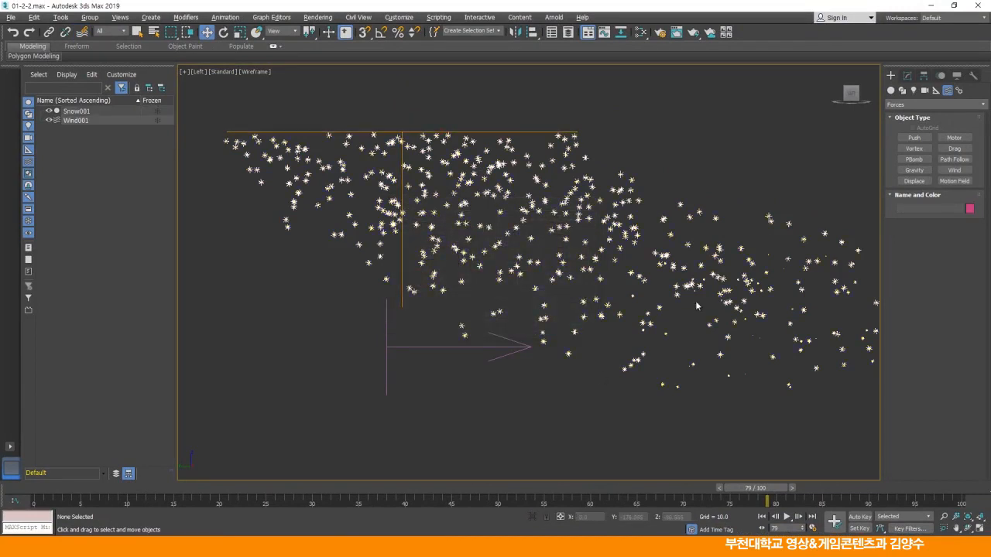
Move the Wind icon left along its horizontal axis in the Left view, farther from the emitter's center.
{"action": "middle_click_drag", "start_coordinate": [695, 301], "coordinate": [658, 302]}
{"action": "scroll", "coordinate": [640, 299], "scroll_direction": "down", "scroll_amount": 2}
{"action": "left_click_drag", "start_coordinate": [493, 336], "coordinate": [407, 336]}
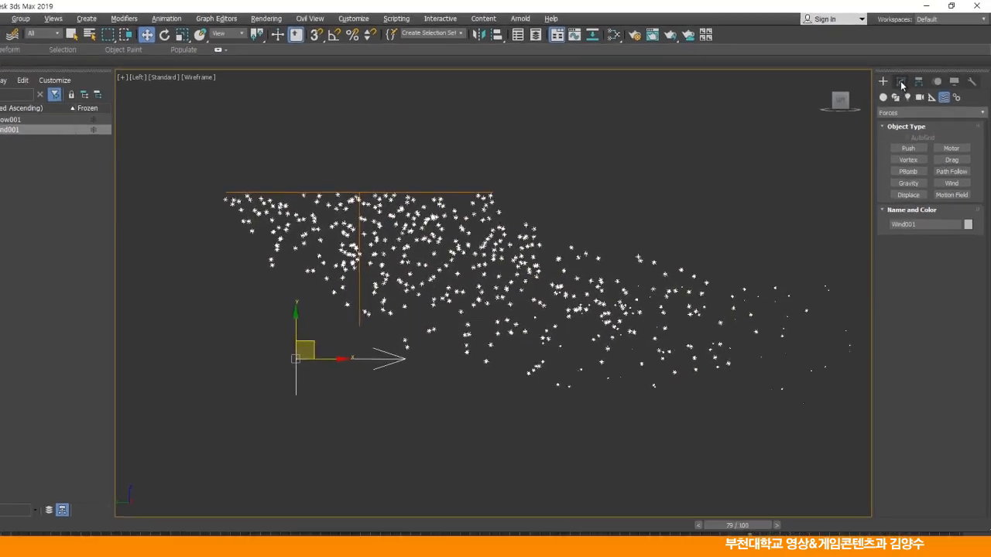
Set the Wind's strength to 0.5 and its turbulence to 1.0.
{"action": "left_click", "coordinate": [907, 75]}
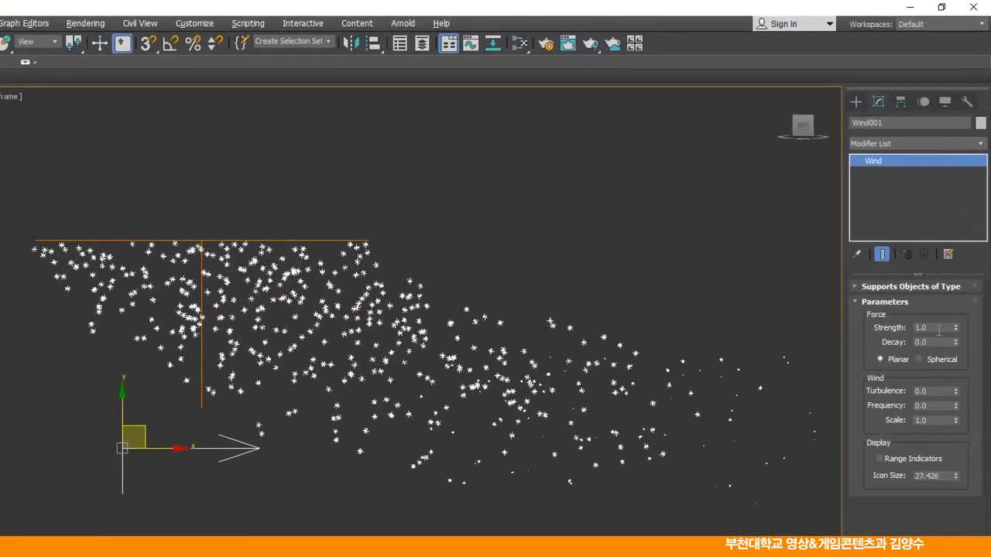
{"action": "double_click", "coordinate": [938, 328]}
{"action": "type", "text": "0.5"}
{"action": "key", "text": "Return"}
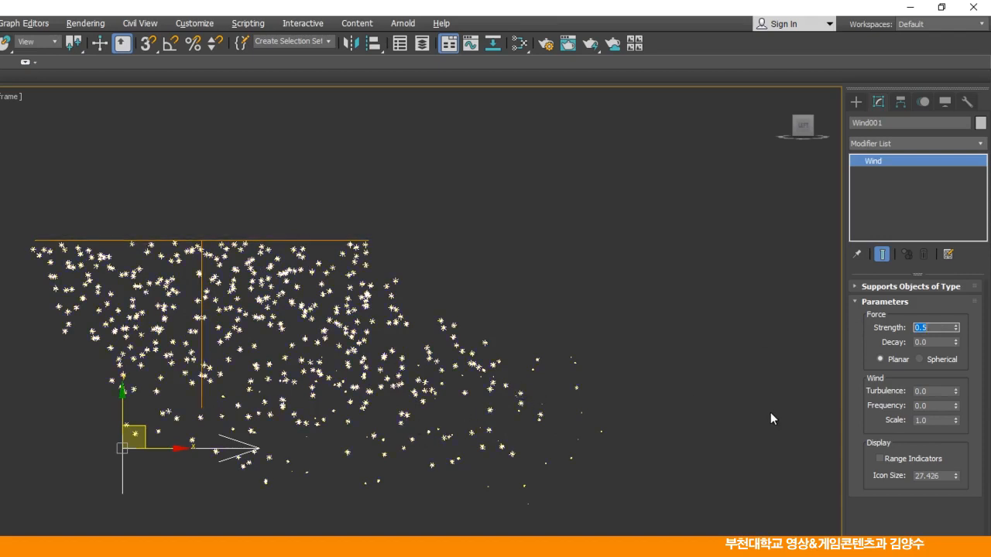
{"action": "double_click", "coordinate": [930, 392]}
{"action": "type", "text": "1"}
{"action": "key", "text": "Return"}
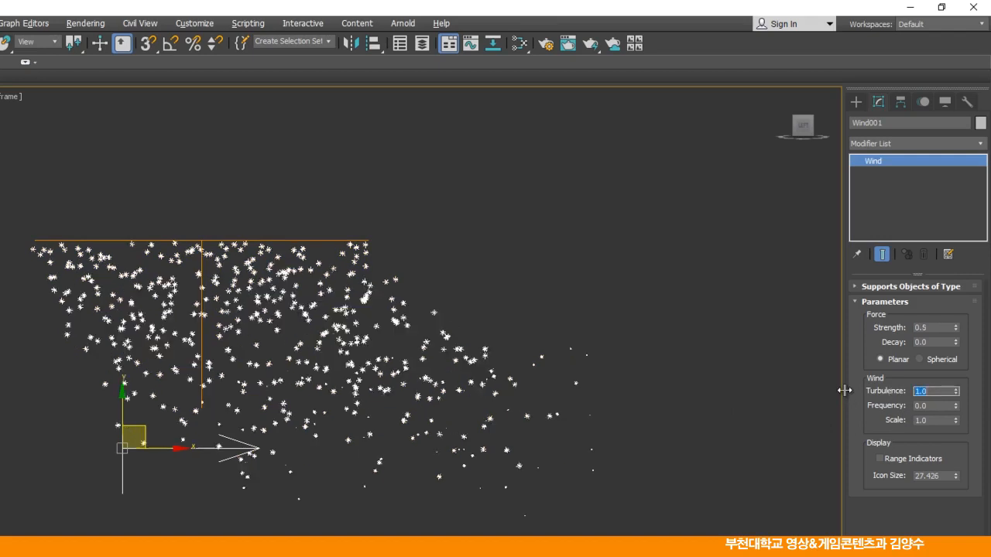
Set the Wind's frequency to 5.0 and its scale to 0.02.
{"action": "double_click", "coordinate": [933, 406]}
{"action": "type", "text": "5"}
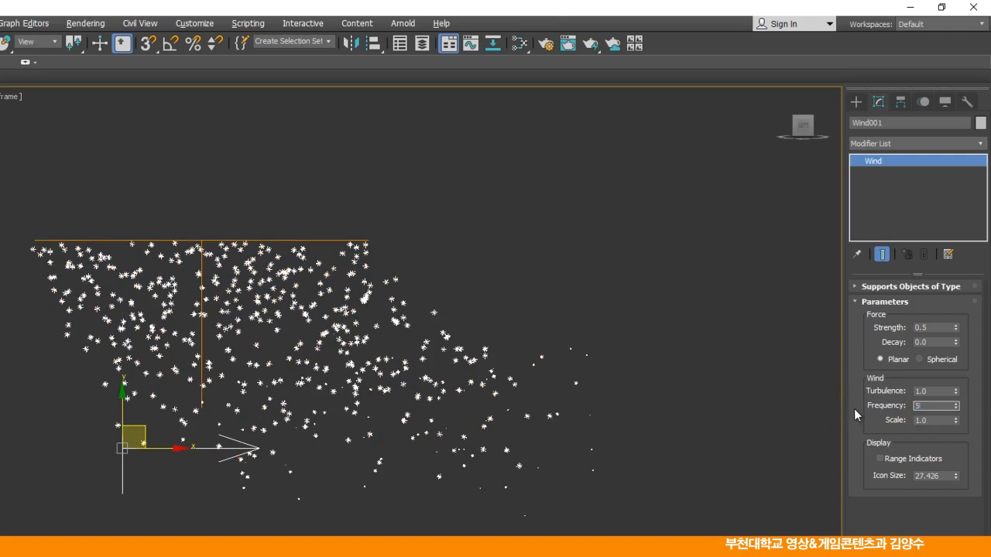
{"action": "key", "text": "Return"}
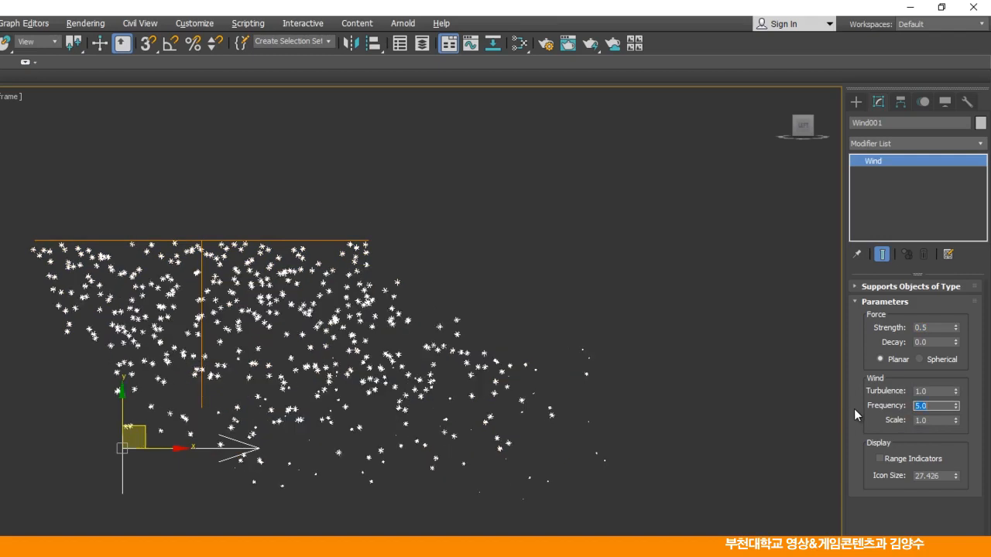
{"action": "double_click", "coordinate": [936, 420]}
{"action": "type", "text": ".02"}
{"action": "key", "text": "Return"}
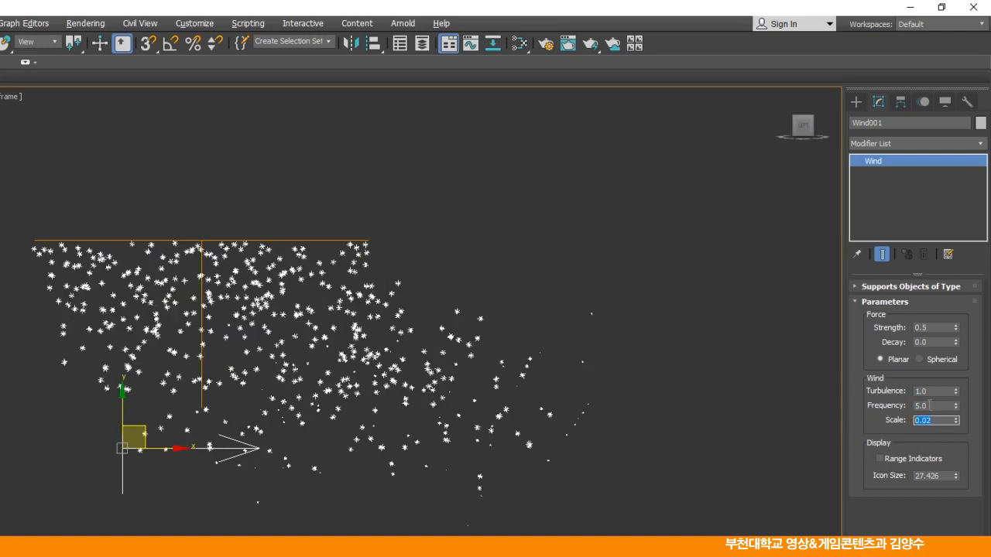
Scrub the animation to frame 72 to check how the turbulent wind moves the snow.
{"action": "left_click", "coordinate": [937, 392]}
{"action": "left_click", "coordinate": [936, 406]}
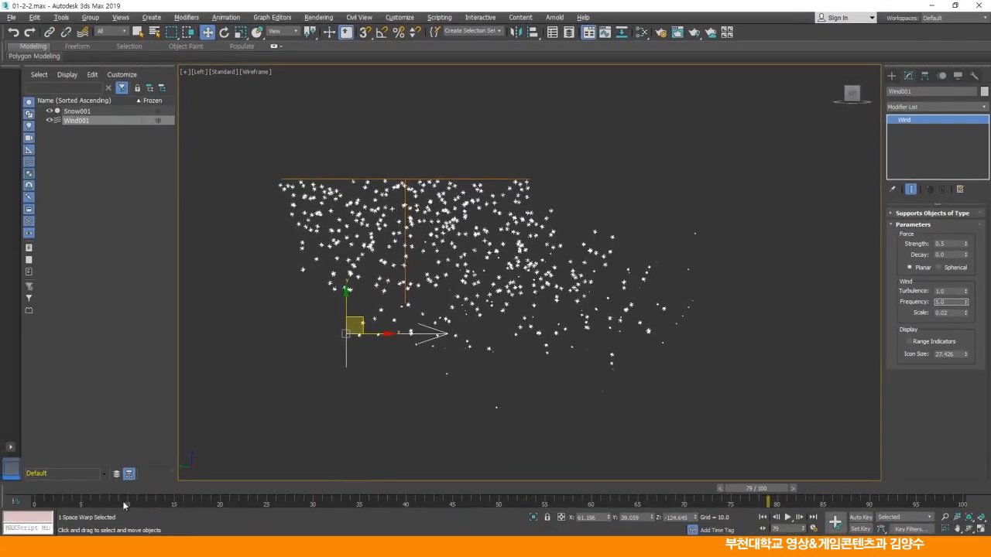
{"action": "left_click_drag", "start_coordinate": [105, 491], "coordinate": [694, 469]}
{"action": "key", "text": "w"}
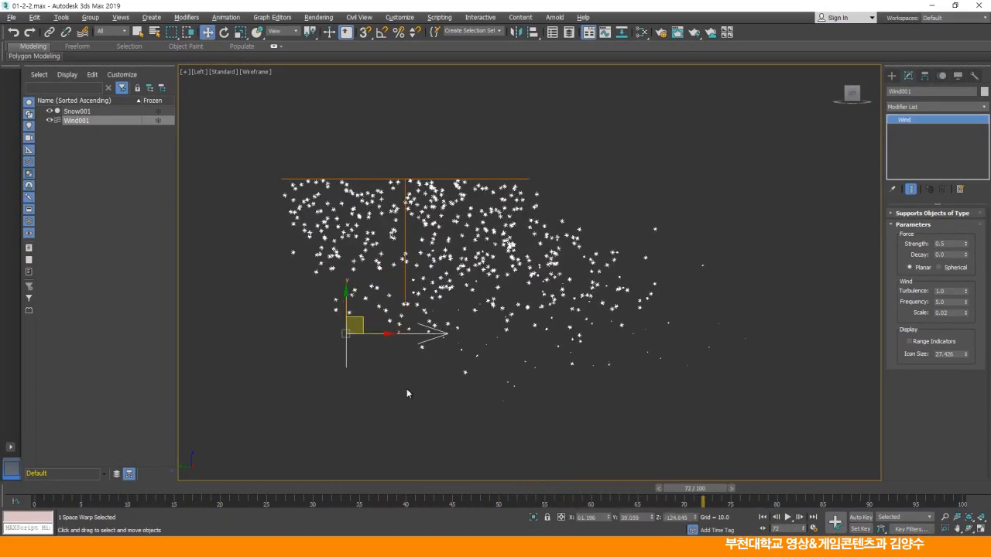
Switch to the Top view and move the Wind icon outside the emitter, near its upper right corner.
{"action": "middle_click_drag", "start_coordinate": [376, 364], "coordinate": [390, 349]}
{"action": "key", "text": "t"}
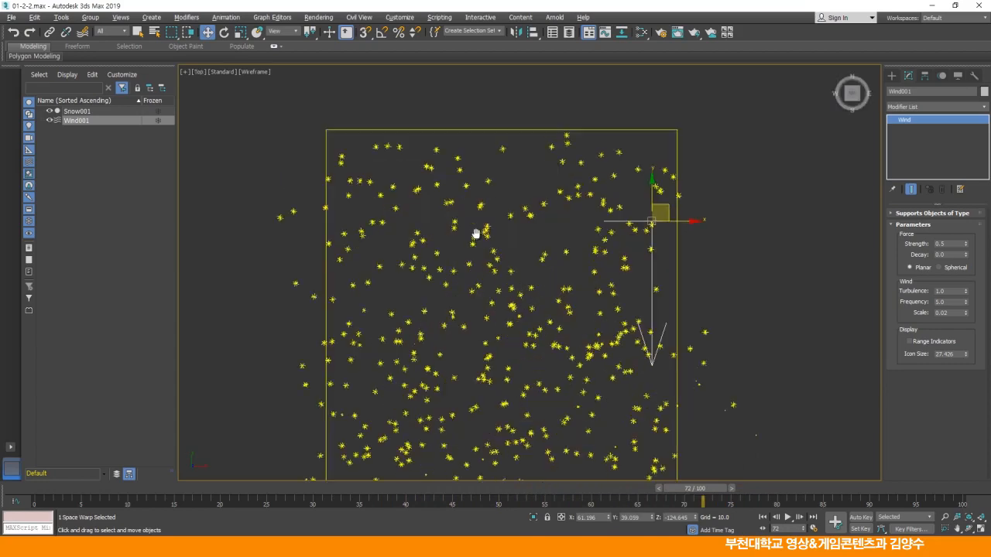
{"action": "left_click_drag", "start_coordinate": [664, 222], "coordinate": [795, 199]}
{"action": "middle_click_drag", "start_coordinate": [780, 277], "coordinate": [691, 232]}
{"action": "scroll", "coordinate": [697, 183], "scroll_direction": "down", "scroll_amount": 2}
{"action": "left_click_drag", "start_coordinate": [706, 161], "coordinate": [715, 154]}
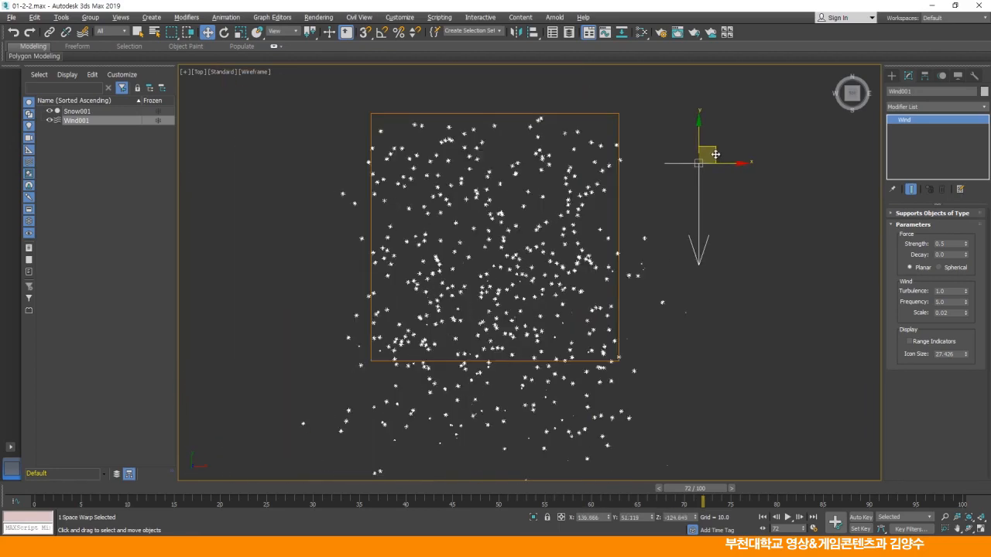
At frame 30, turn on Auto Key and rotate the Wind to about -37 degrees on Z, aiming it toward the lower left.
{"action": "left_click_drag", "start_coordinate": [693, 488], "coordinate": [313, 502]}
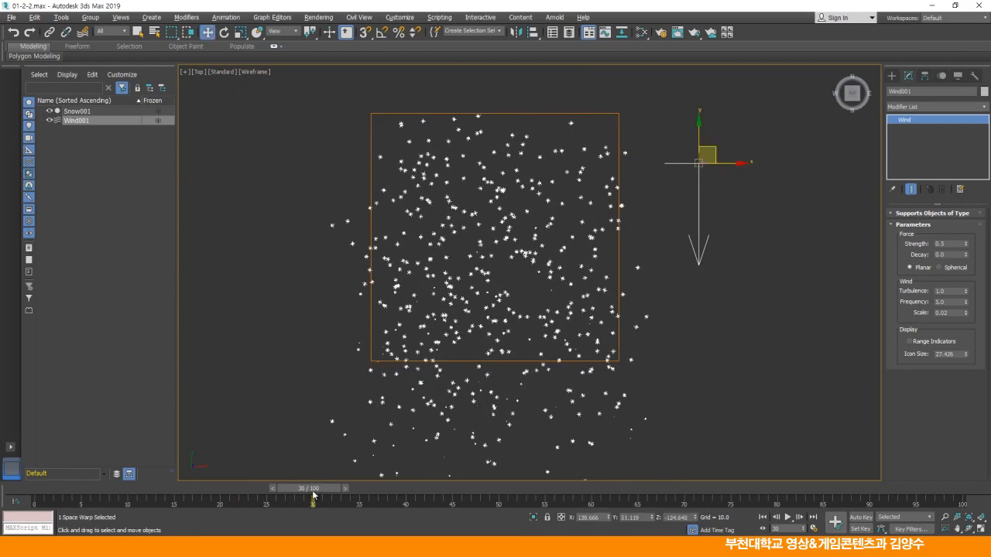
{"action": "key", "text": "w"}
{"action": "left_click", "coordinate": [861, 517]}
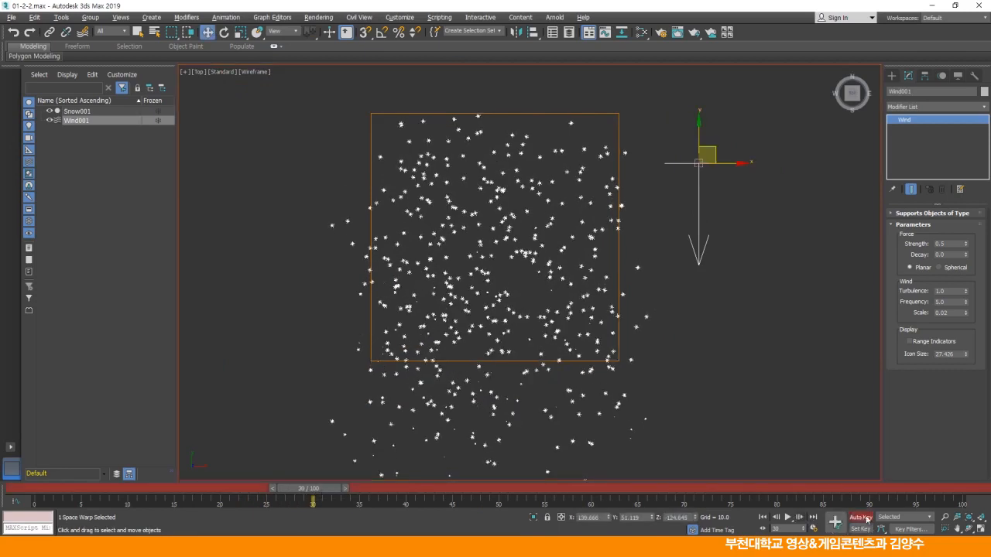
{"action": "left_click", "coordinate": [224, 32]}
{"action": "left_click_drag", "start_coordinate": [730, 140], "coordinate": [734, 192]}
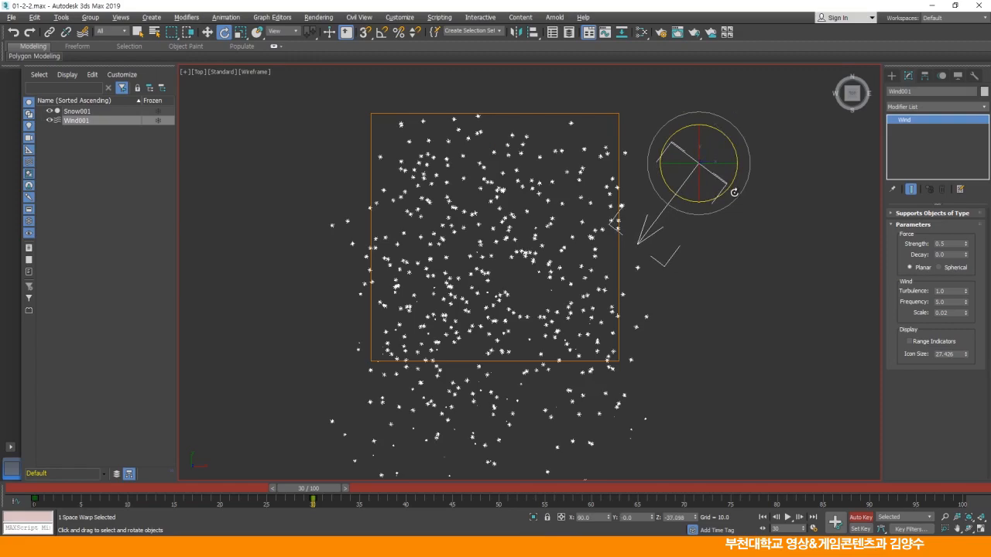
At frame 60, rotate the Wind to about 52 degrees on Z, aiming it toward the lower right.
{"action": "left_click_drag", "start_coordinate": [319, 489], "coordinate": [605, 496]}
{"action": "key", "text": "e"}
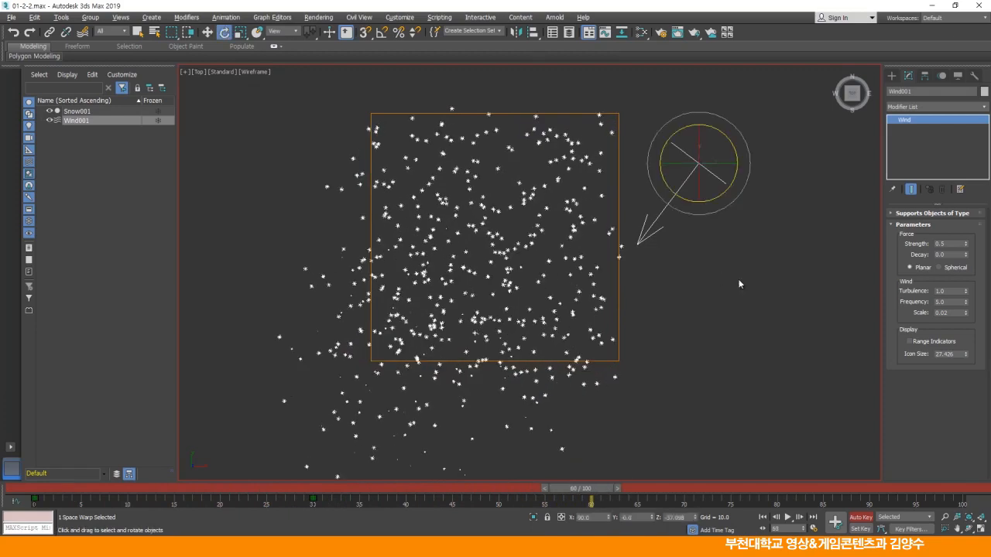
{"action": "left_click_drag", "start_coordinate": [732, 150], "coordinate": [649, 86]}
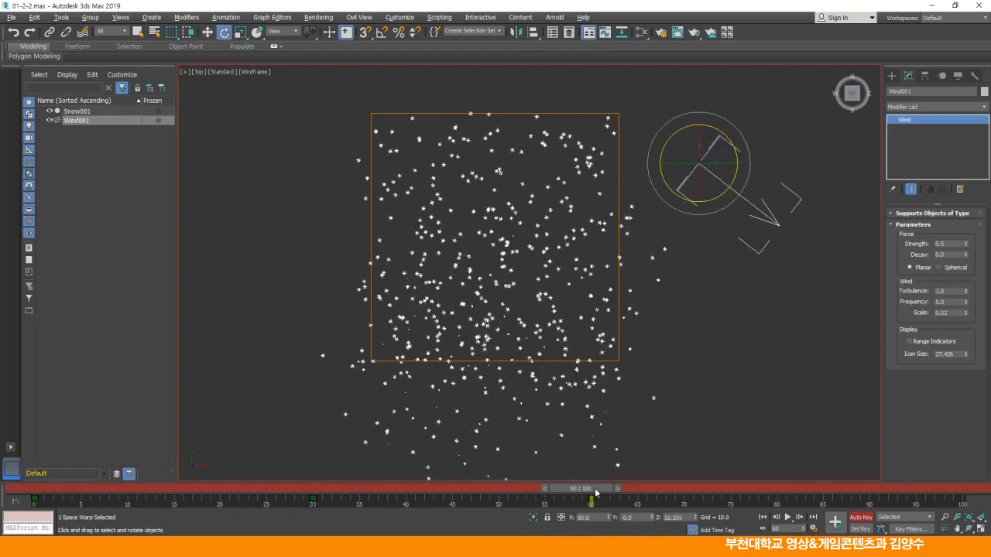
At frame 90, rotate the Wind on Z to aim it toward the lower left, and turn off Auto Key.
{"action": "left_click_drag", "start_coordinate": [595, 493], "coordinate": [867, 493]}
{"action": "key", "text": "e"}
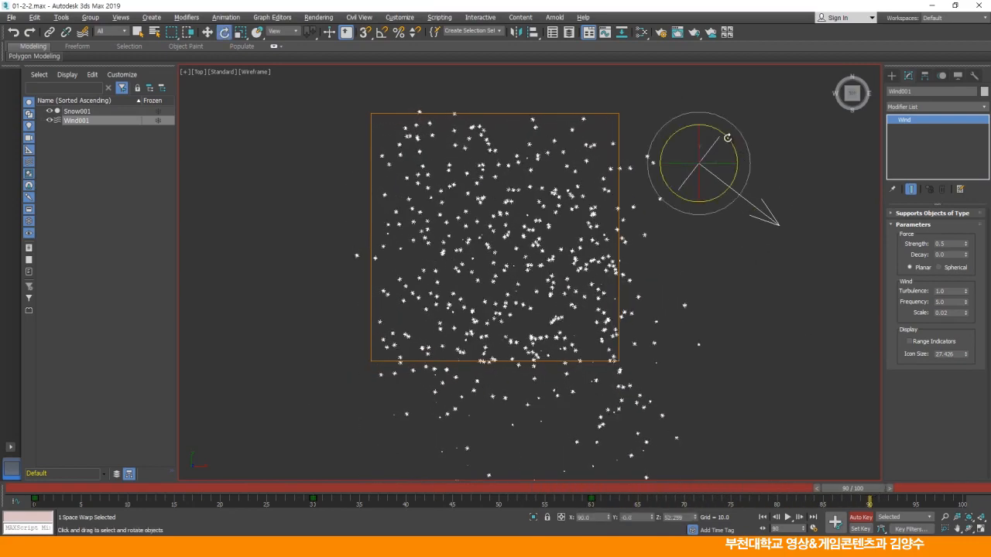
{"action": "left_click_drag", "start_coordinate": [728, 138], "coordinate": [709, 230]}
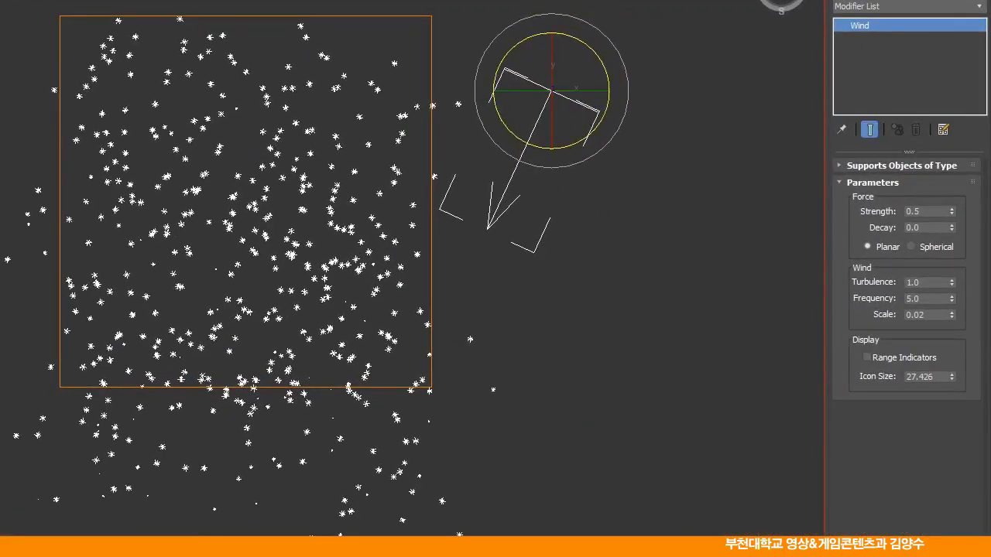
{"action": "key", "text": "n"}
Scrub the timeline back to frame 0 in the Top view and forward to frame 76 in Perspective to check the animated wind.
{"action": "key", "text": "w"}
{"action": "middle_click_drag", "start_coordinate": [399, 301], "coordinate": [387, 276]}
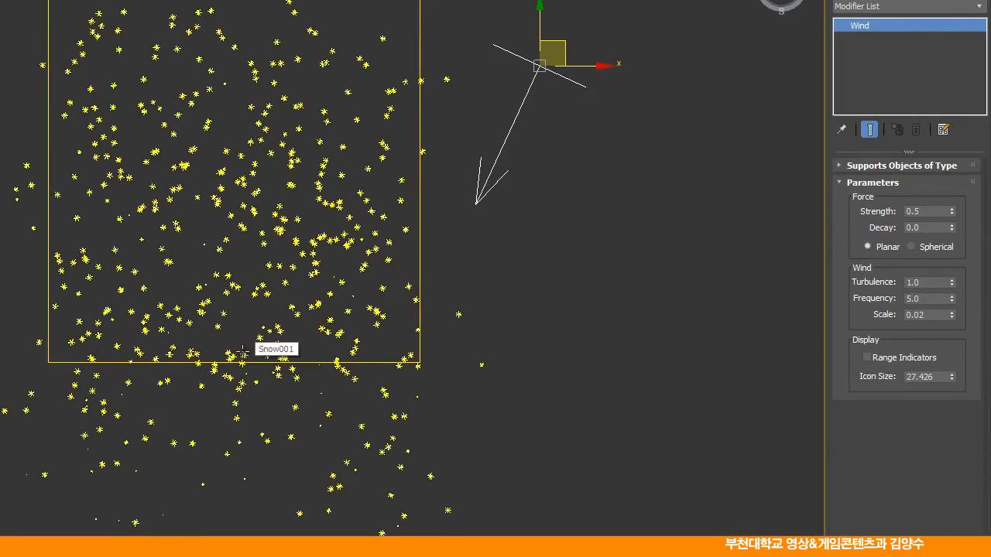
{"action": "left_click_drag", "start_coordinate": [869, 489], "coordinate": [7, 507]}
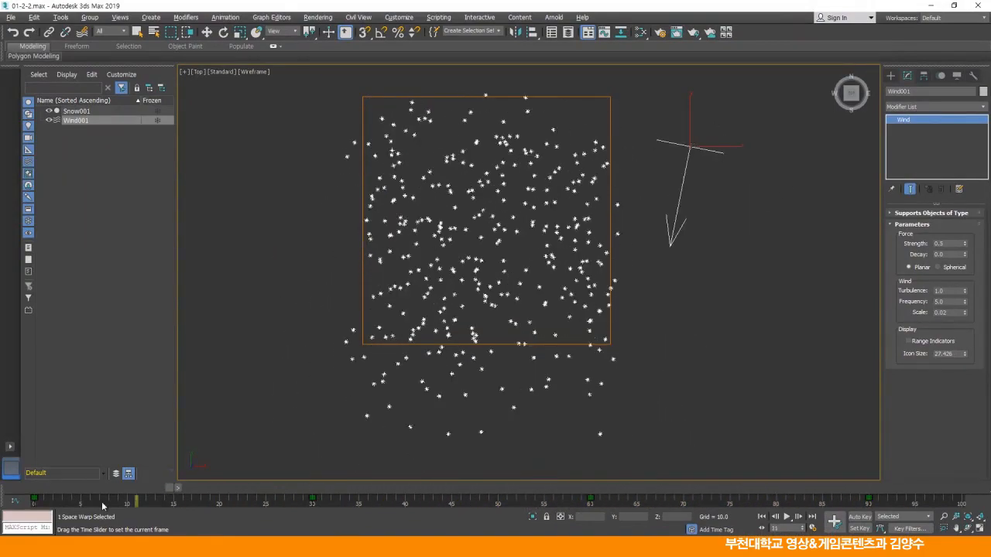
{"action": "key", "text": "w"}
{"action": "key", "text": "p"}
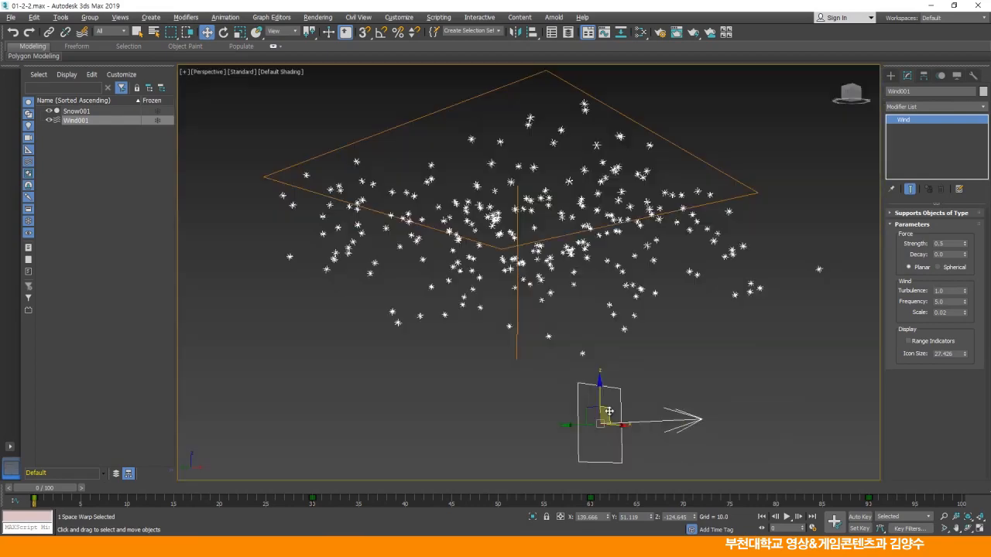
{"action": "middle_click_drag", "start_coordinate": [573, 270], "coordinate": [574, 272]}
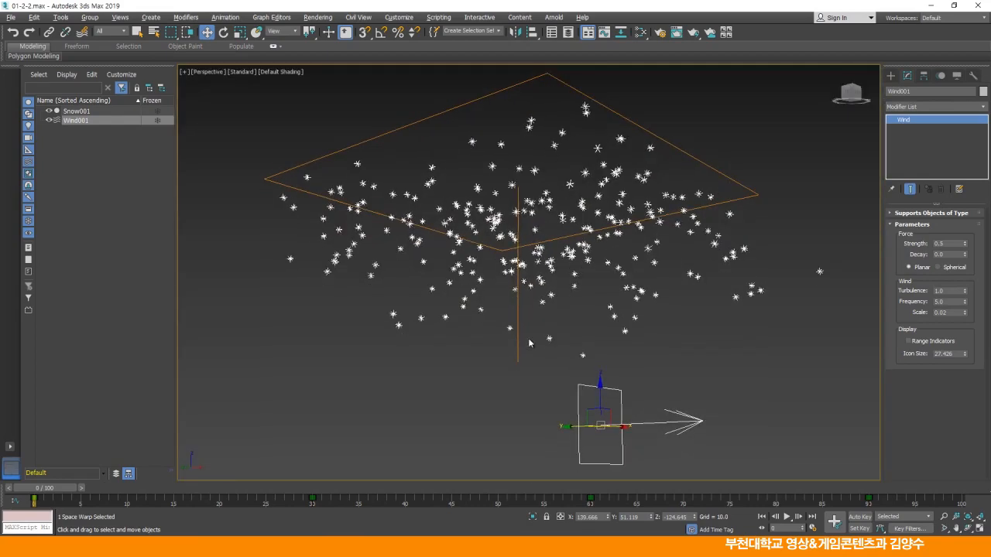
{"action": "left_click_drag", "start_coordinate": [51, 491], "coordinate": [728, 443]}
{"action": "key", "text": "w"}
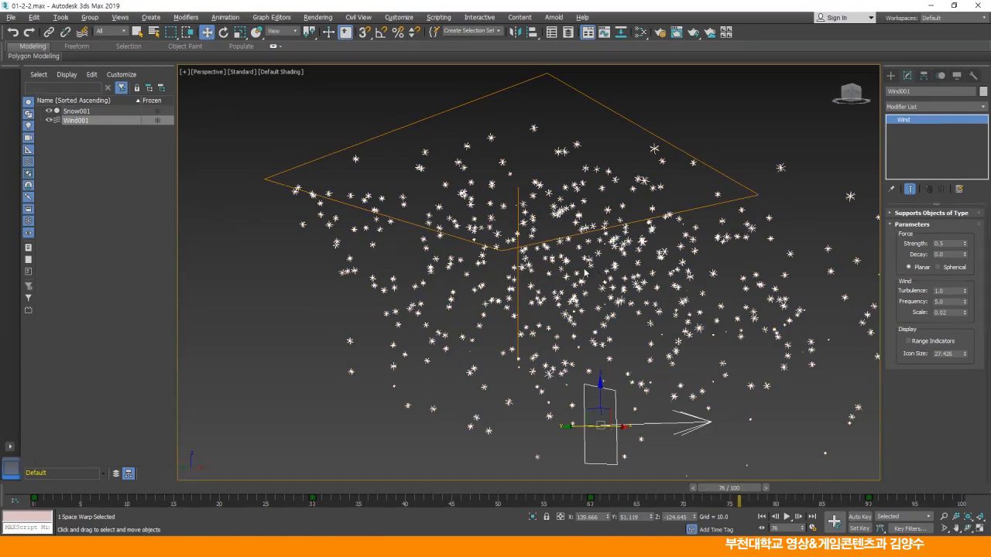
{"action": "middle_click_drag", "start_coordinate": [585, 271], "coordinate": [589, 267]}
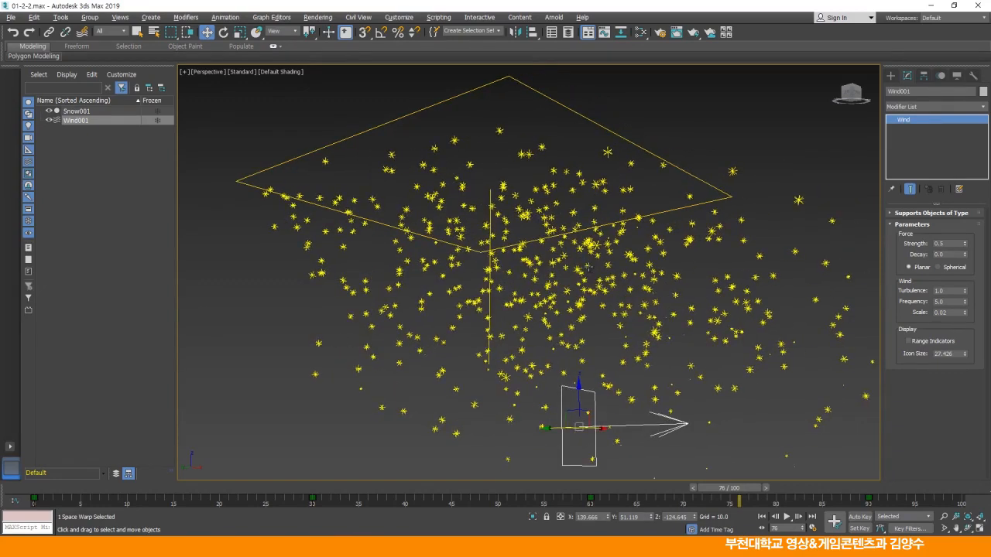
Return to the four-view layout and create a Drag force space warp to the left of the snow emitter in the Top view.
{"action": "key", "text": "alt+w"}
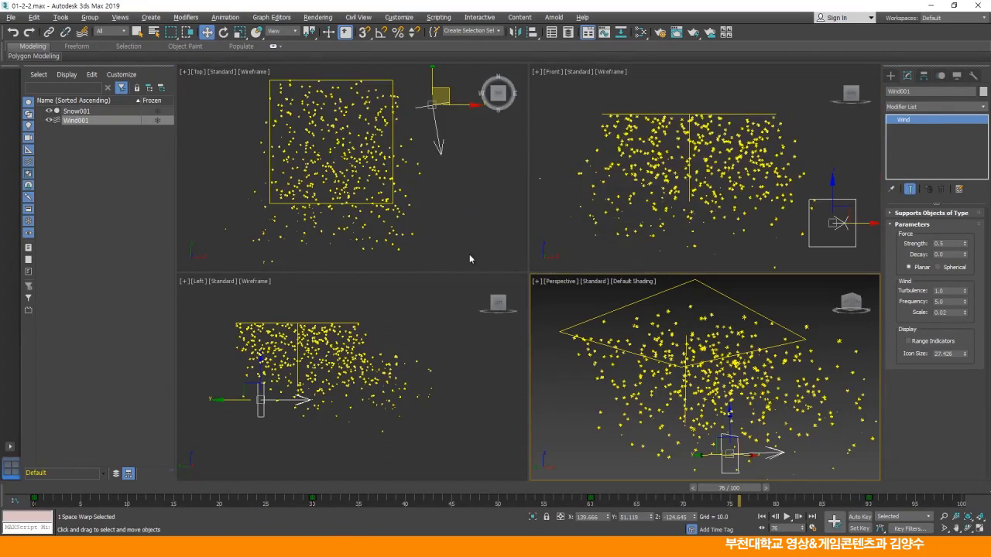
{"action": "left_click", "coordinate": [459, 233]}
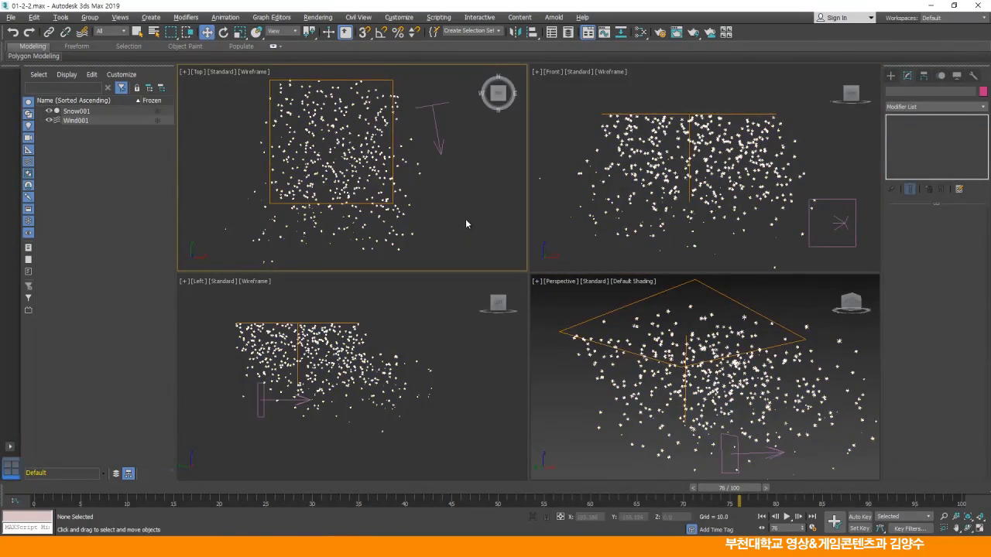
{"action": "middle_click_drag", "start_coordinate": [728, 177], "coordinate": [724, 171]}
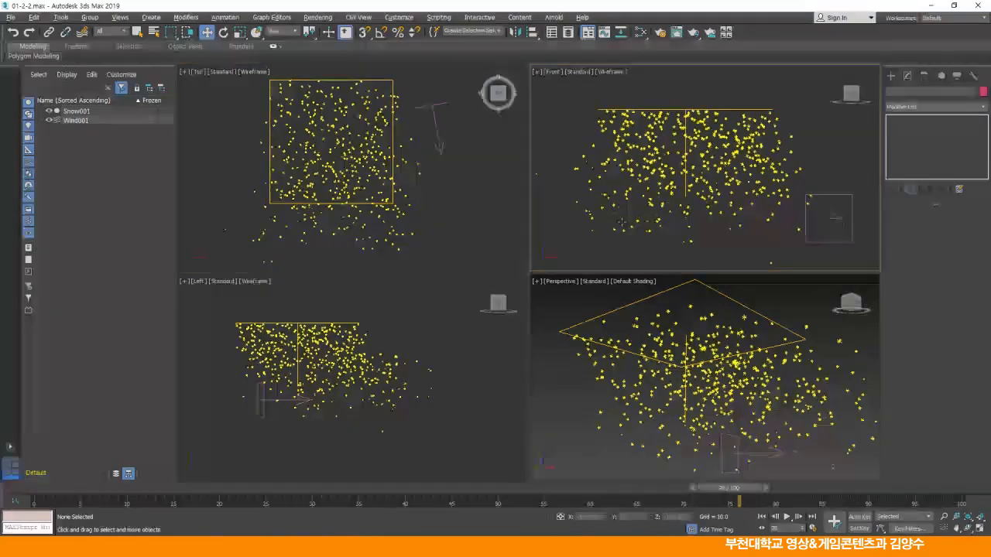
{"action": "left_click", "coordinate": [475, 204]}
{"action": "middle_click_drag", "start_coordinate": [843, 159], "coordinate": [842, 150]}
{"action": "left_click", "coordinate": [890, 76]}
{"action": "left_click", "coordinate": [948, 92]}
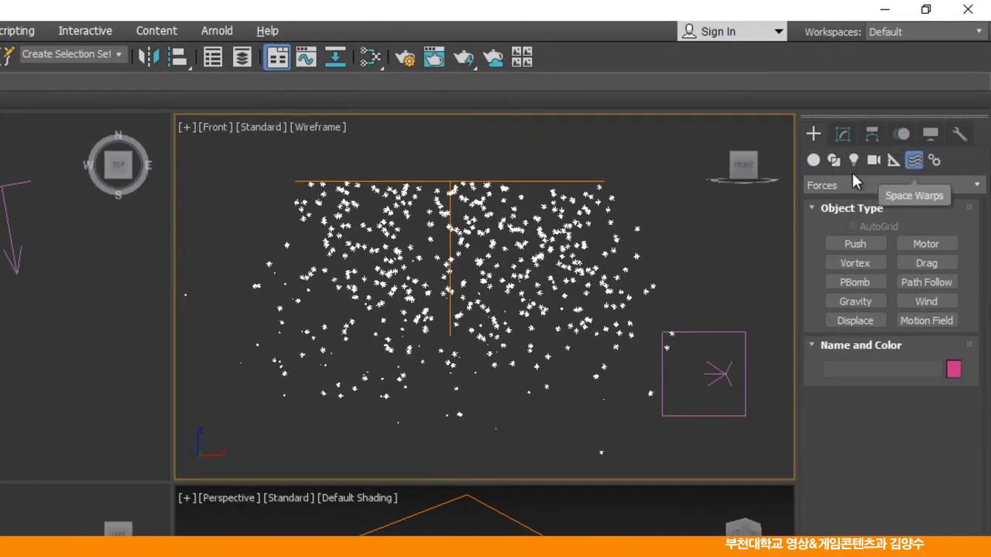
{"action": "left_click", "coordinate": [931, 263]}
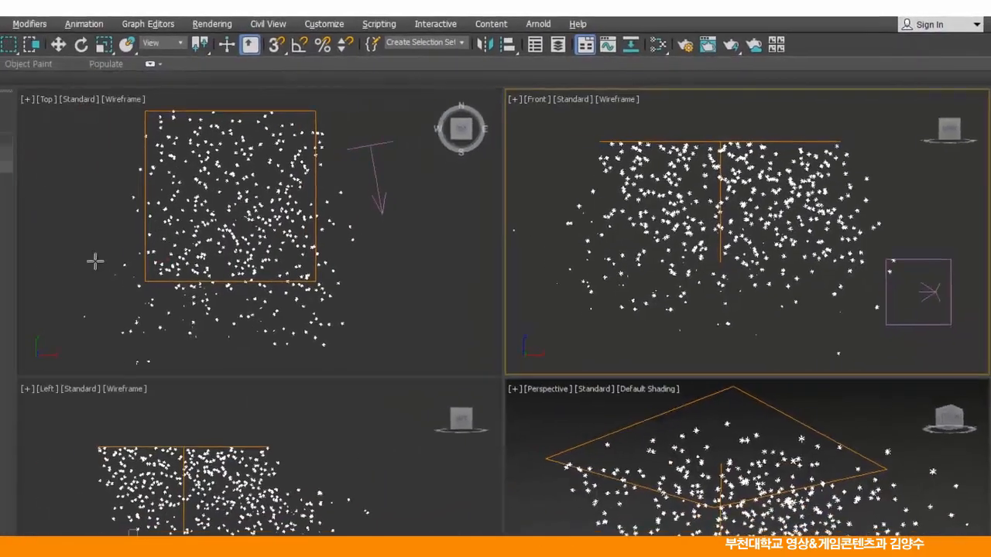
{"action": "left_click_drag", "start_coordinate": [96, 261], "coordinate": [124, 300]}
Bind the Snow emitter to the Drag space warp and return to the Move tool.
{"action": "key", "text": "w"}
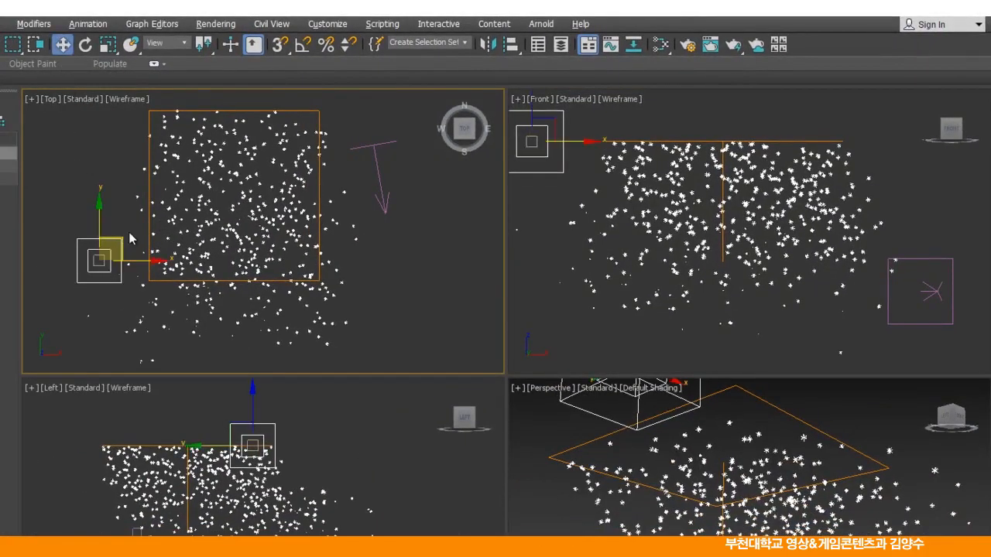
{"action": "middle_click_drag", "start_coordinate": [62, 187], "coordinate": [75, 198]}
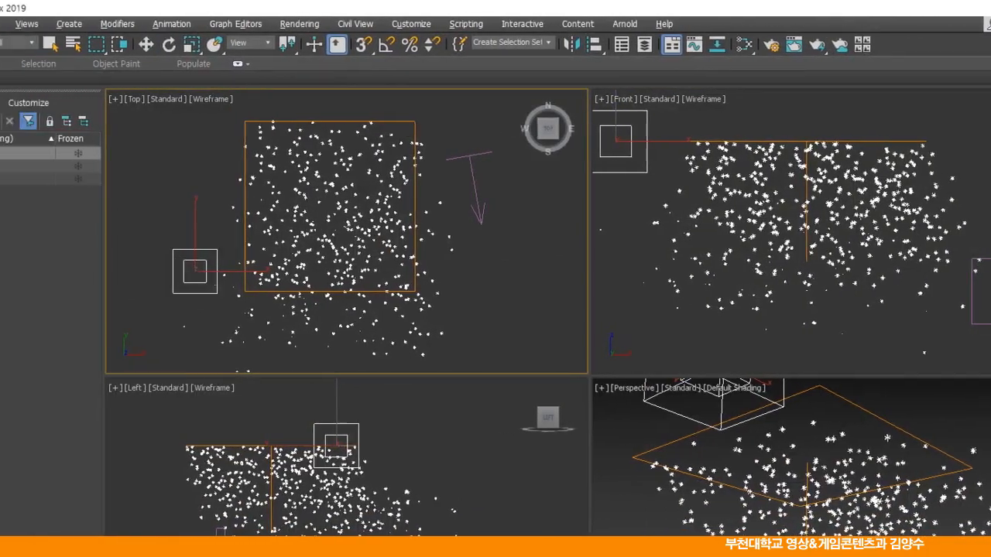
{"action": "left_click_drag", "start_coordinate": [361, 243], "coordinate": [392, 228]}
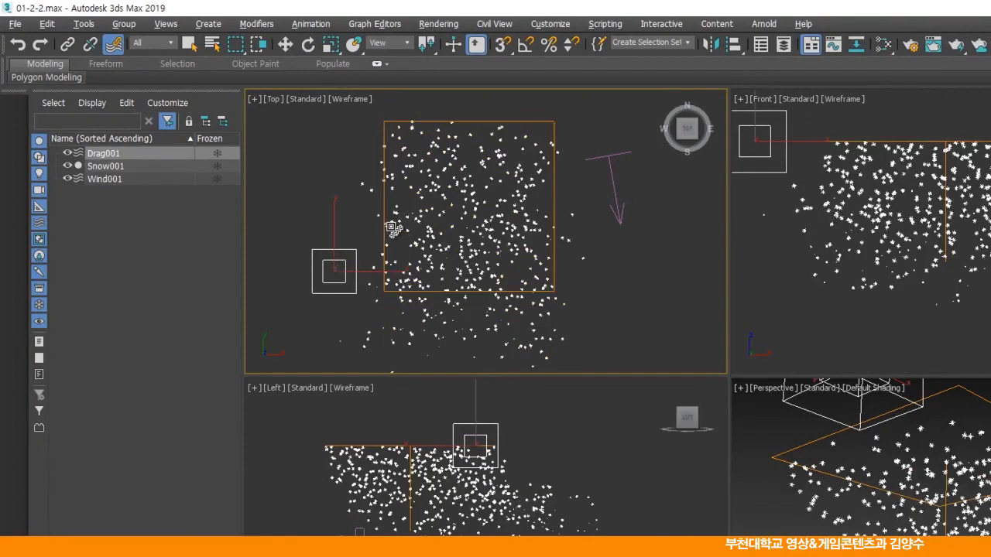
{"action": "left_click", "coordinate": [285, 44]}
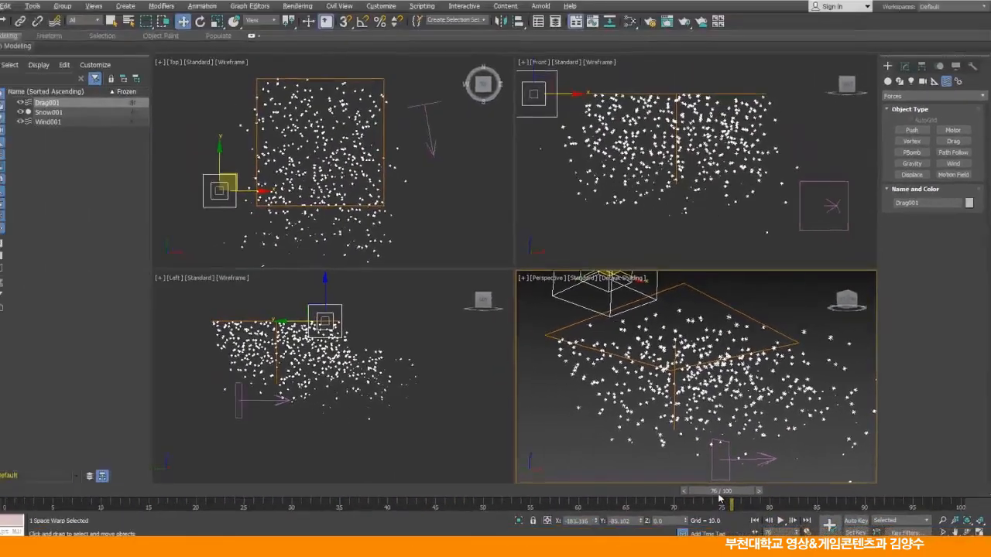
Lower the Drag icon below the emitter's level in the Front view, checking the snow at frames 50 and 62.
{"action": "left_click_drag", "start_coordinate": [718, 497], "coordinate": [498, 503]}
{"action": "key", "text": "w"}
{"action": "scroll", "coordinate": [596, 176], "scroll_direction": "down", "scroll_amount": 2}
{"action": "left_click_drag", "start_coordinate": [600, 117], "coordinate": [611, 191]}
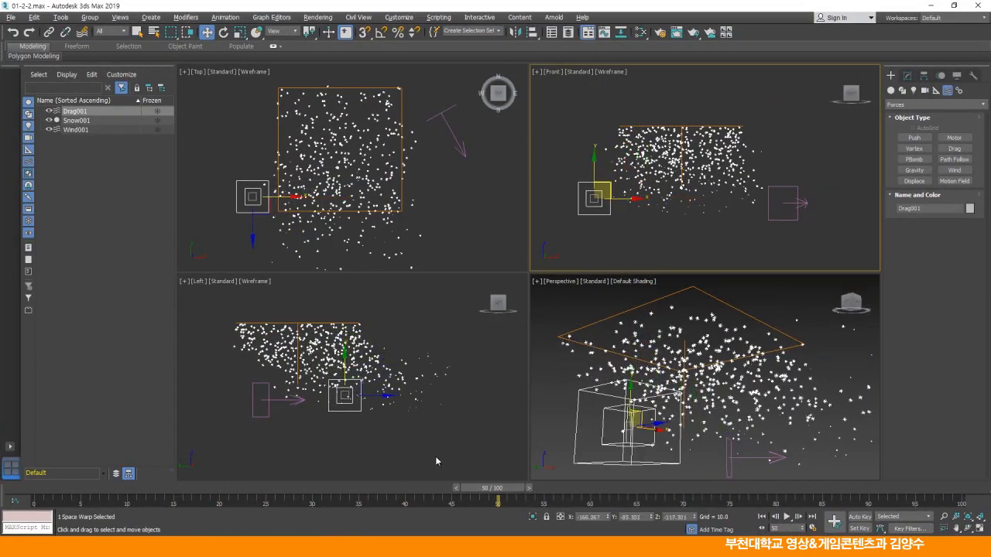
{"action": "left_click_drag", "start_coordinate": [472, 493], "coordinate": [609, 495]}
{"action": "key", "text": "w"}
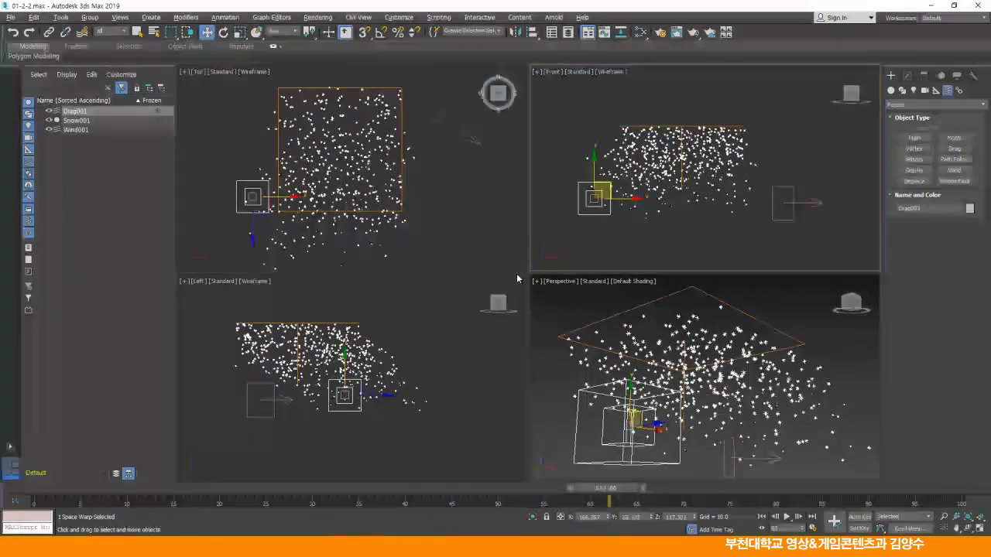
{"action": "left_click_drag", "start_coordinate": [610, 184], "coordinate": [618, 194]}
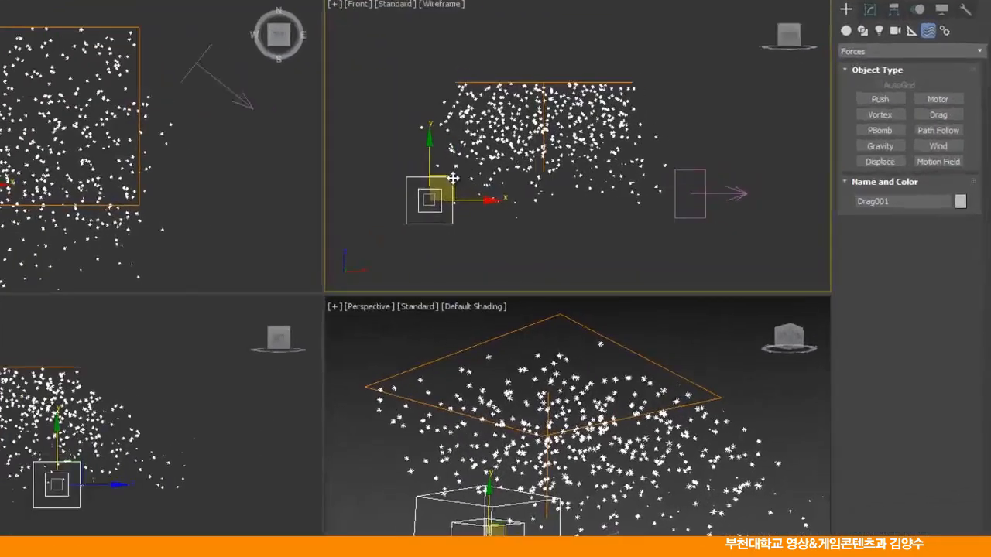
Try a linear Z-axis damping of 20% on the Drag and scrub the maximized Perspective view to frame 91.
{"action": "left_click", "coordinate": [870, 9]}
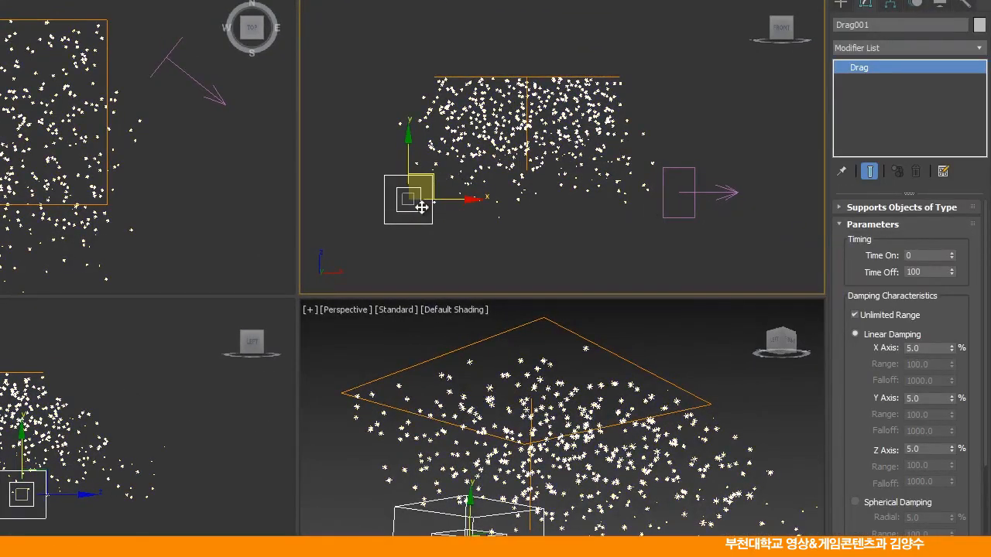
{"action": "right_click", "coordinate": [558, 447]}
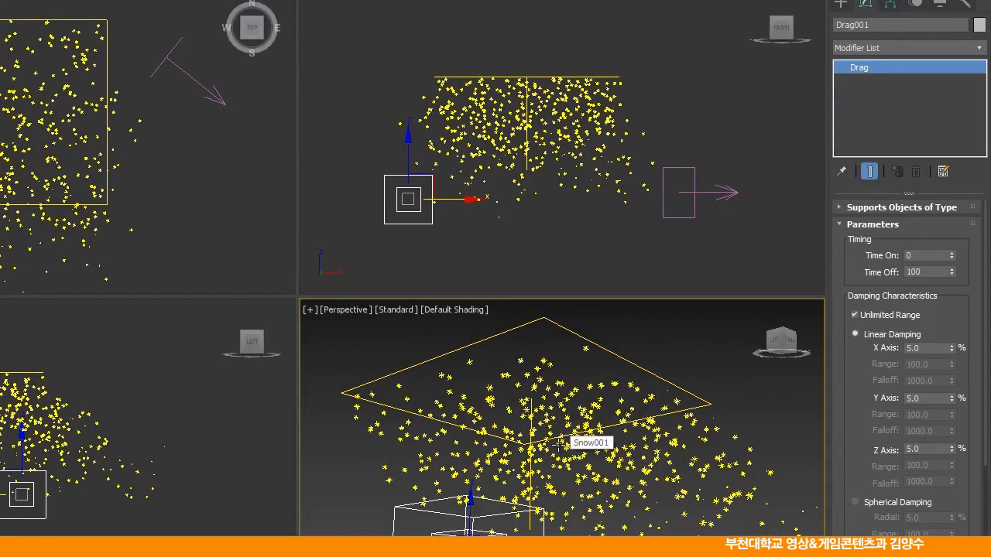
{"action": "key", "text": "alt+w"}
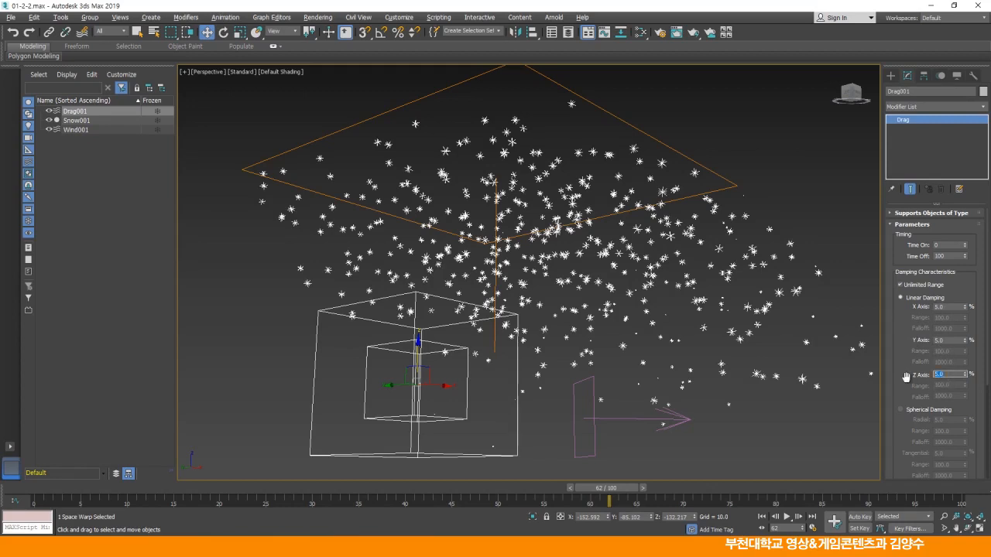
{"action": "key", "text": "Return"}
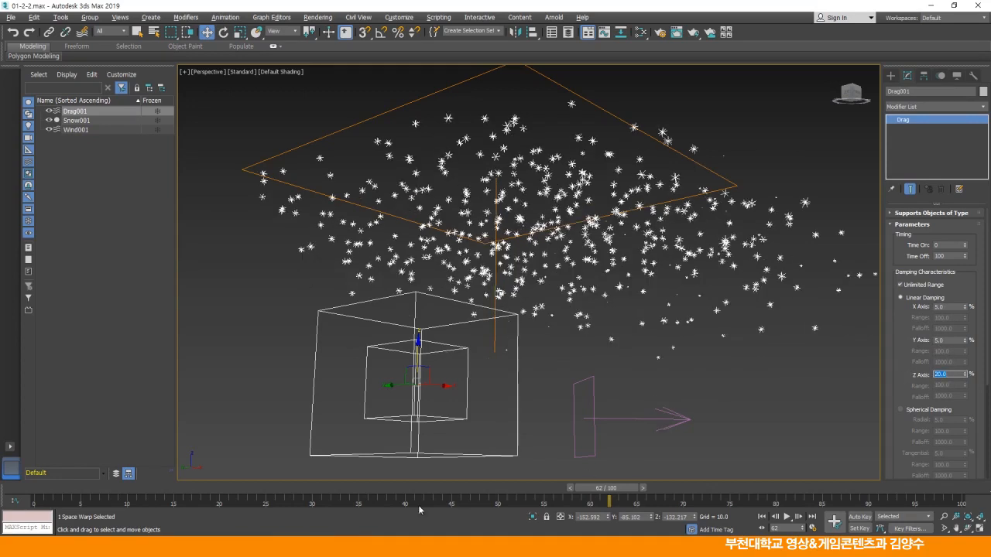
{"action": "left_click_drag", "start_coordinate": [588, 488], "coordinate": [852, 478]}
{"action": "key", "text": "w"}
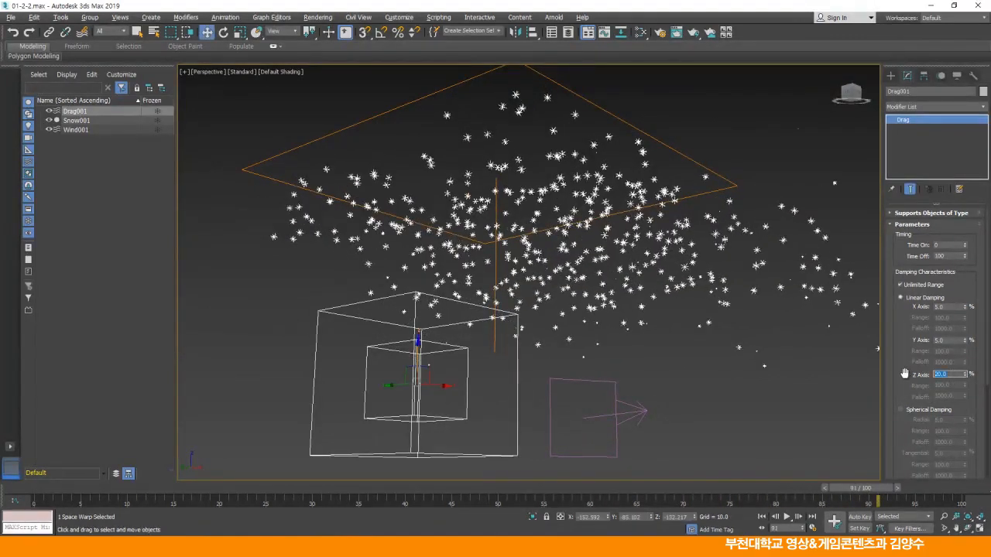
Set the Drag's Z-axis damping to 5% and raise its icon toward the emitter, checking the snow's motion along the timeline.
{"action": "key", "text": "Return"}
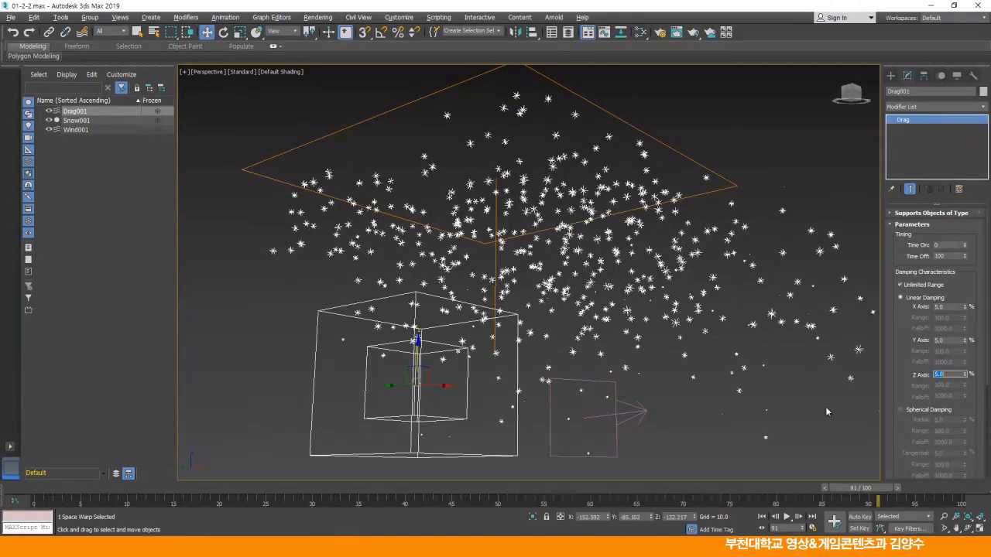
{"action": "left_click_drag", "start_coordinate": [839, 488], "coordinate": [685, 487]}
{"action": "key", "text": "w"}
{"action": "left_click_drag", "start_coordinate": [418, 367], "coordinate": [418, 290]}
{"action": "left_click_drag", "start_coordinate": [341, 486], "coordinate": [555, 478]}
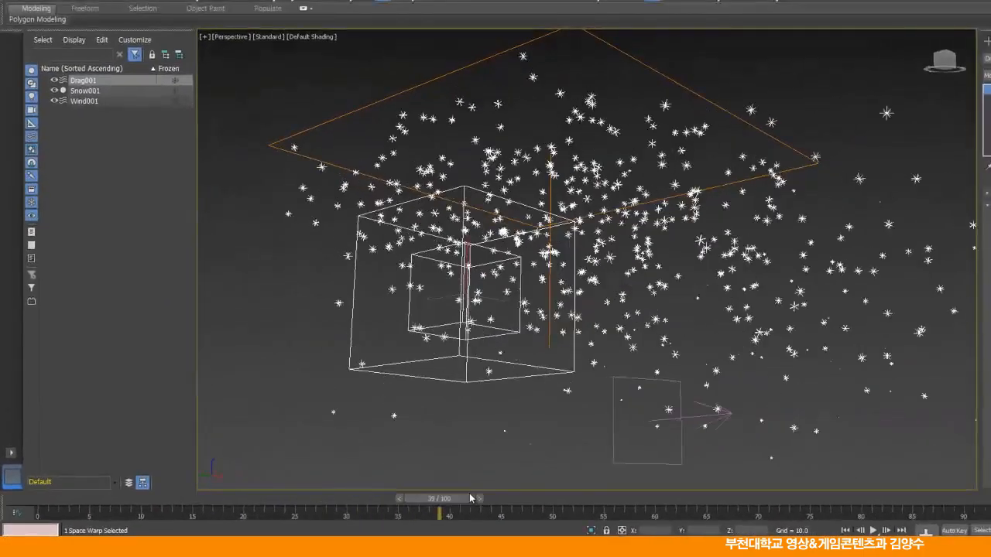
{"action": "left_click_drag", "start_coordinate": [470, 497], "coordinate": [649, 478]}
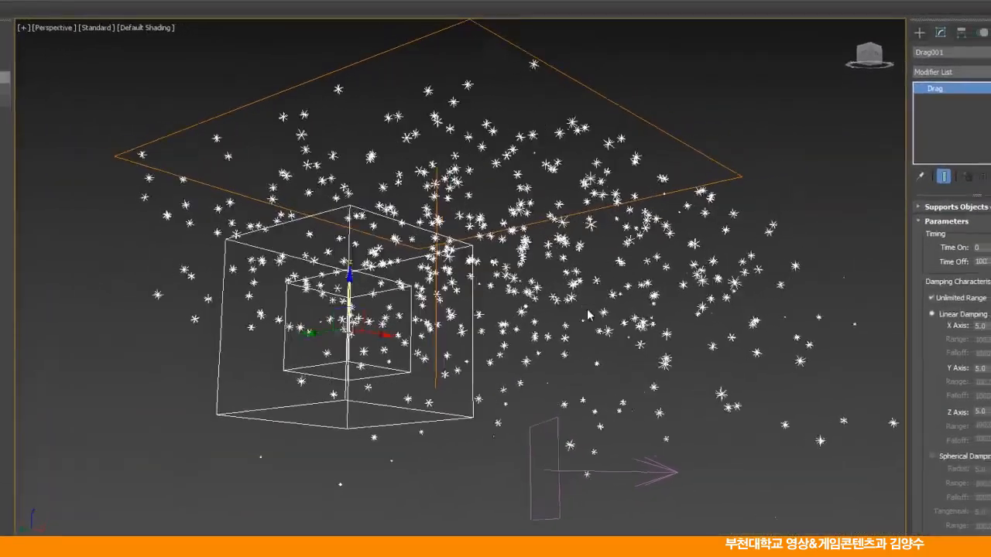
{"action": "middle_click_drag", "start_coordinate": [568, 274], "coordinate": [566, 287]}
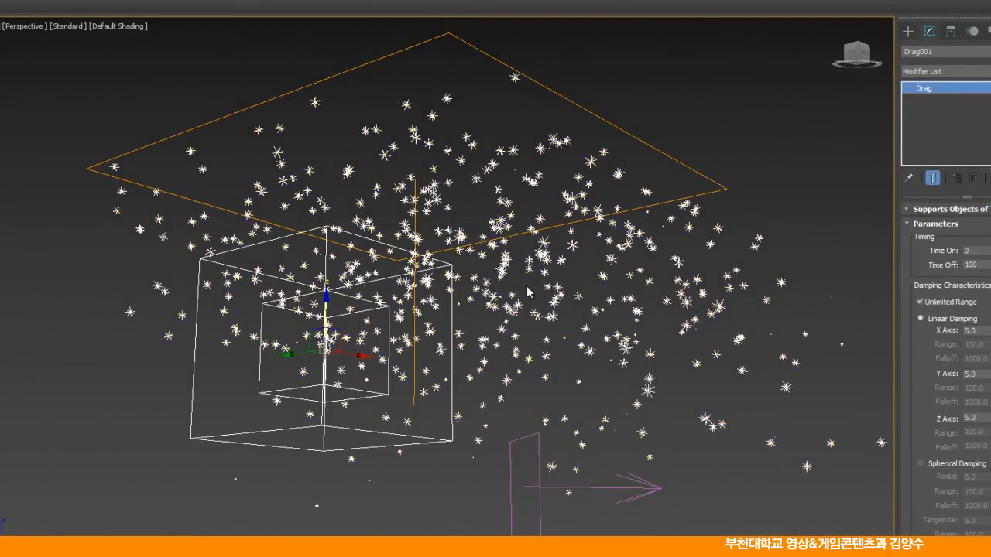
Restore the four-view layout and delete the Snow emitter, the Drag and the Wind to empty the scene.
{"action": "key", "text": "alt+w"}
{"action": "left_click", "coordinate": [281, 193]}
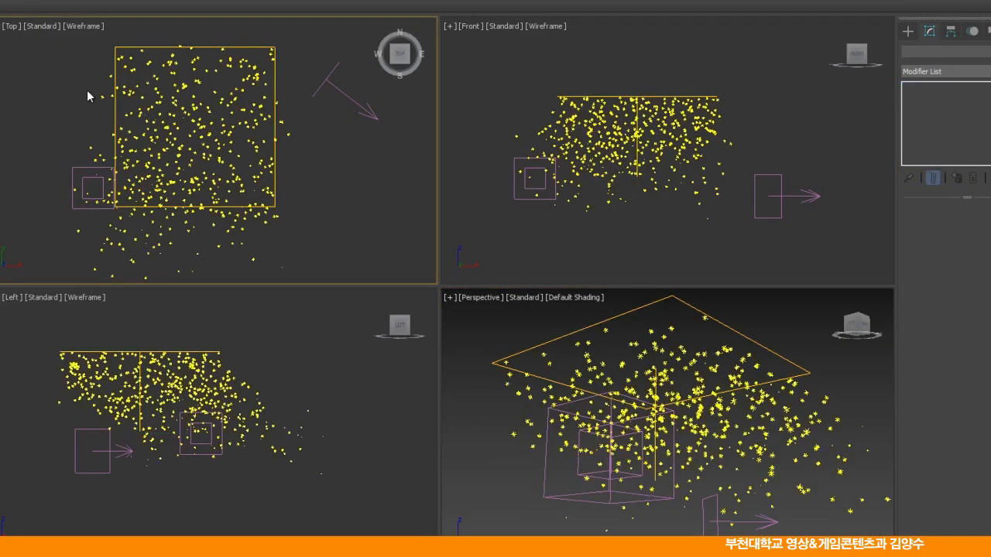
{"action": "left_click", "coordinate": [116, 117]}
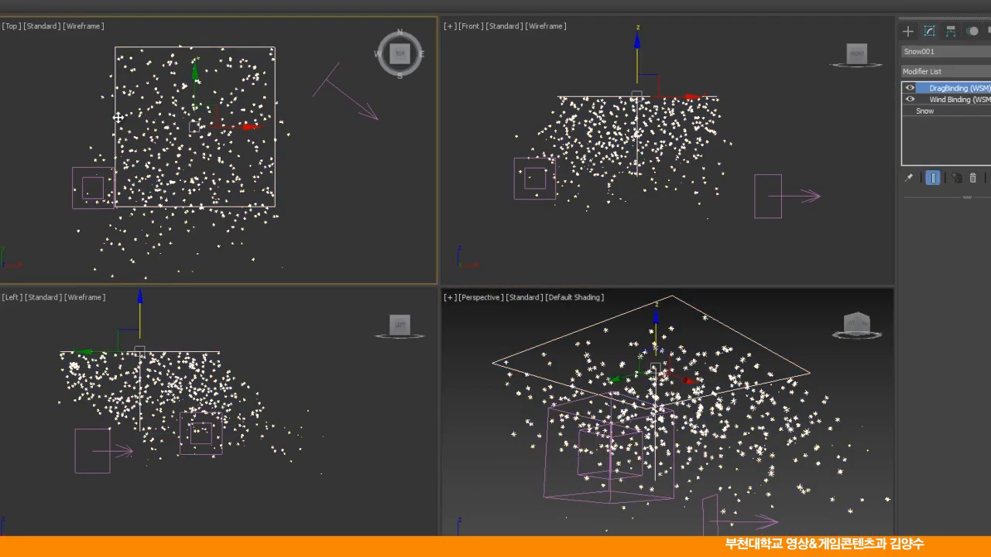
{"action": "key", "text": "Delete"}
{"action": "left_click_drag", "start_coordinate": [42, 133], "coordinate": [168, 232]}
{"action": "left_click_drag", "start_coordinate": [260, 66], "coordinate": [372, 154]}
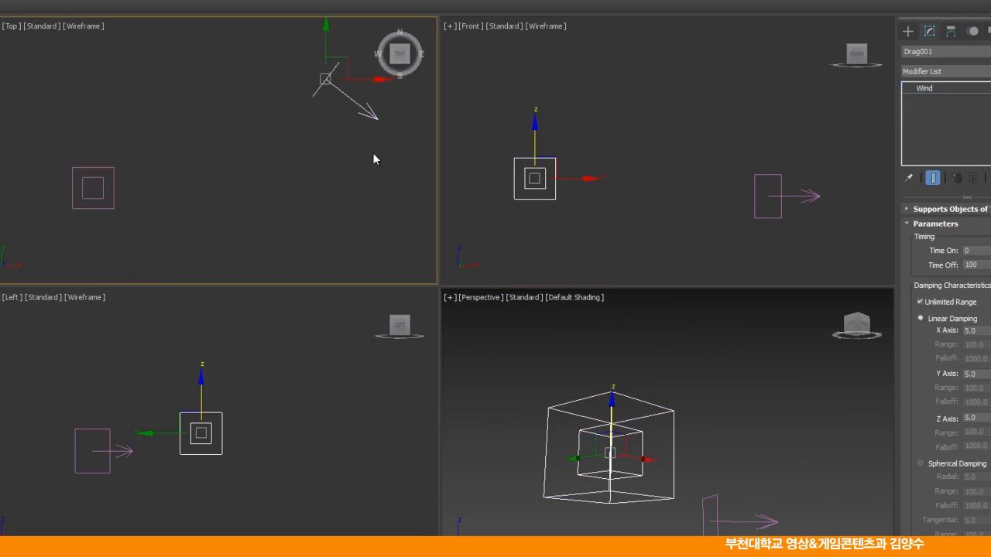
{"action": "key", "text": "Delete"}
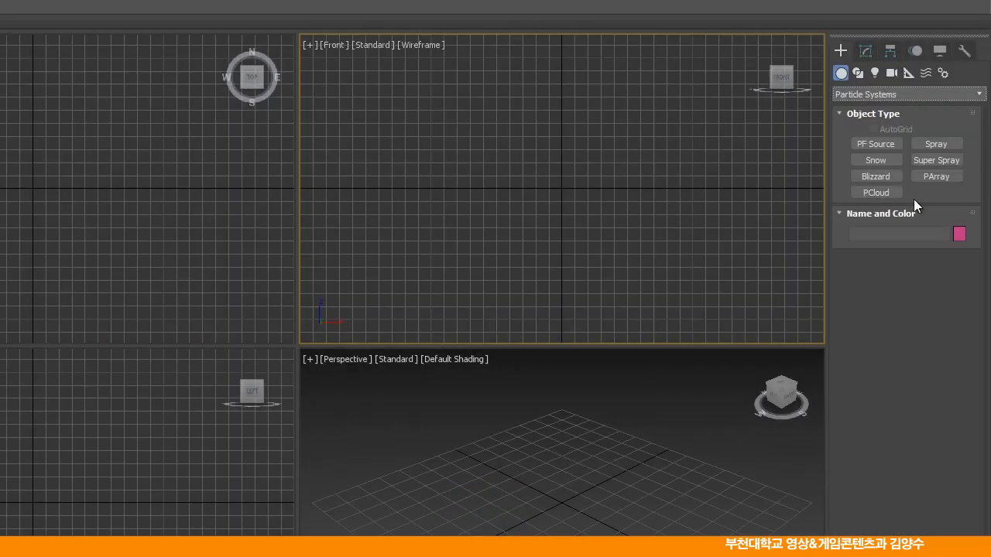
Create a PArray particle system icon in the Top view, below the horizontal axis and right of the origin.
{"action": "left_click", "coordinate": [936, 177]}
{"action": "left_click_drag", "start_coordinate": [245, 278], "coordinate": [241, 265]}
{"action": "left_click_drag", "start_coordinate": [489, 298], "coordinate": [506, 319]}
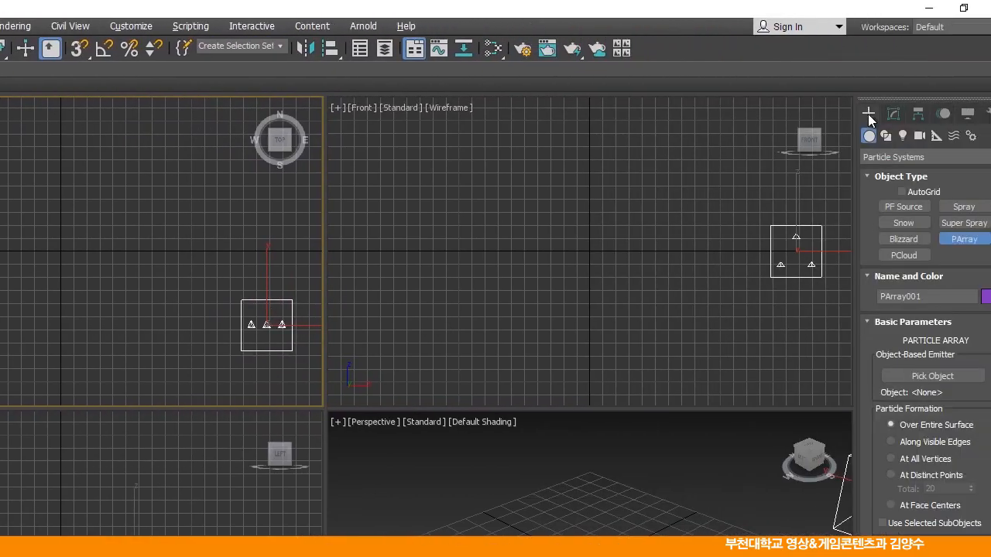
Create a standard primitive Sphere centred on the origin in the Top view.
{"action": "left_click", "coordinate": [851, 161]}
{"action": "left_click", "coordinate": [847, 185]}
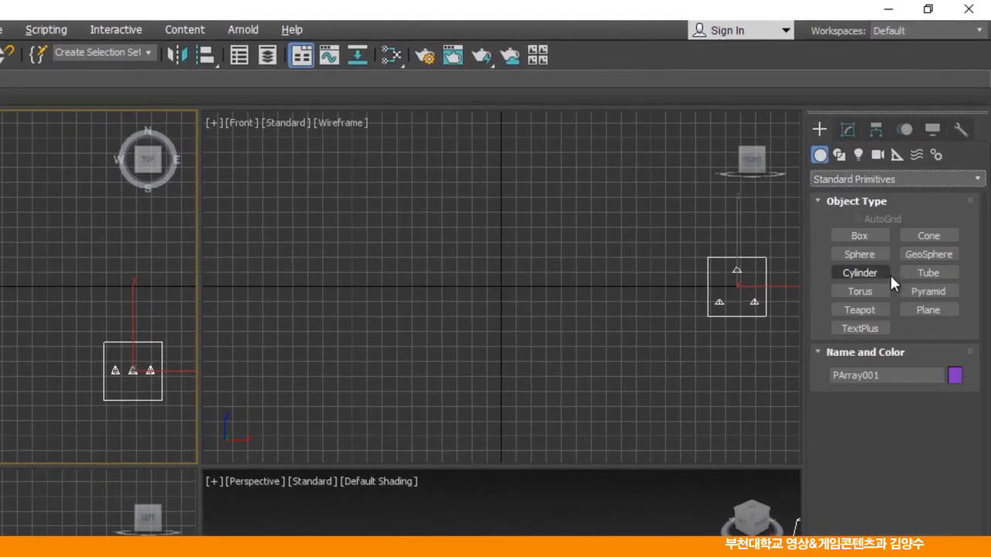
{"action": "left_click", "coordinate": [861, 273]}
{"action": "left_click", "coordinate": [861, 253]}
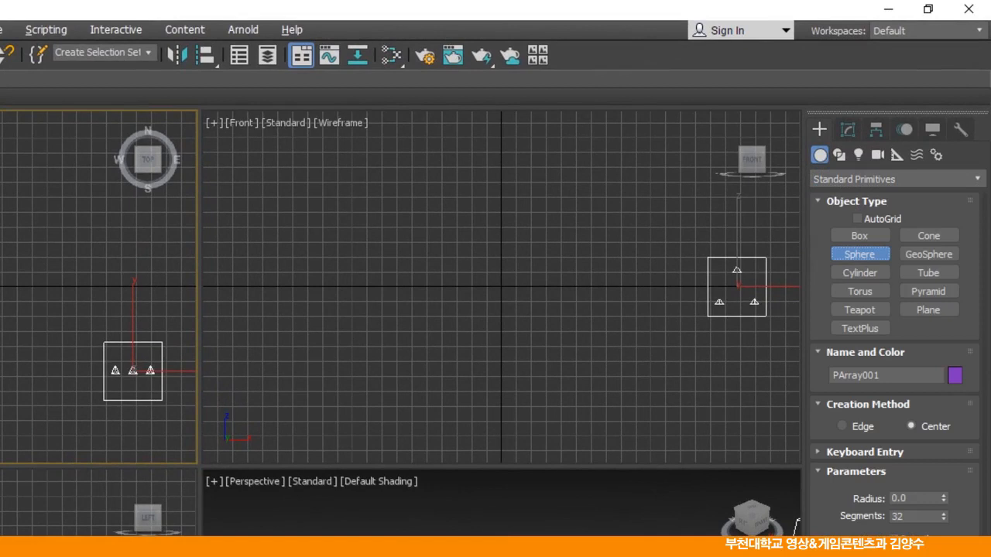
{"action": "left_click_drag", "start_coordinate": [465, 285], "coordinate": [499, 335]}
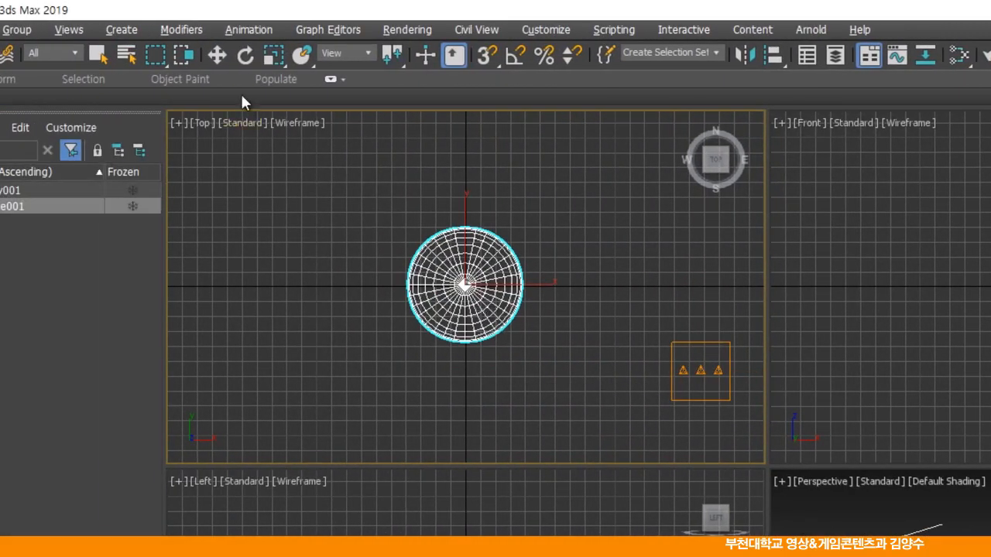
Select the PArray icon and assign the sphere as its object-based emitter.
{"action": "left_click", "coordinate": [219, 56]}
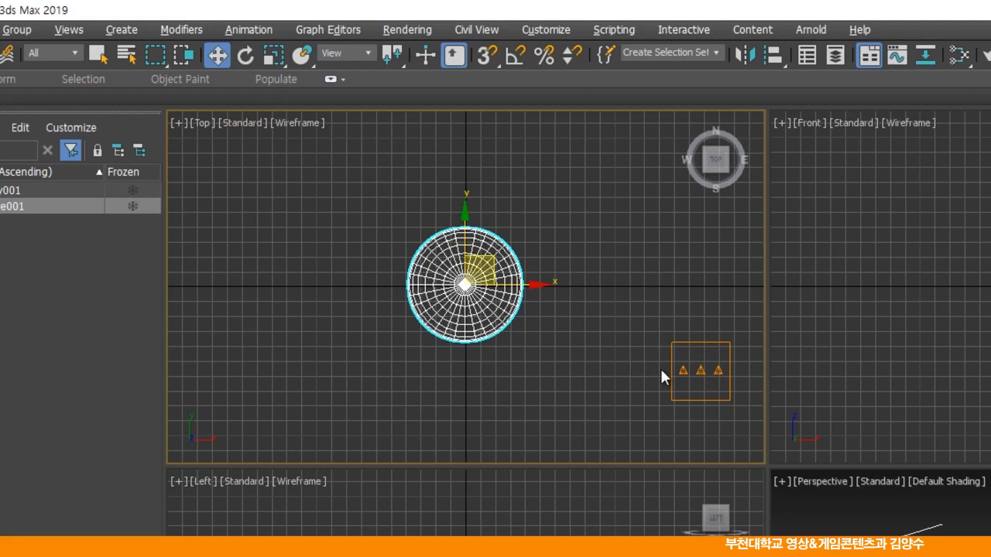
{"action": "left_click", "coordinate": [626, 328]}
{"action": "left_click_drag", "start_coordinate": [705, 408], "coordinate": [744, 438]}
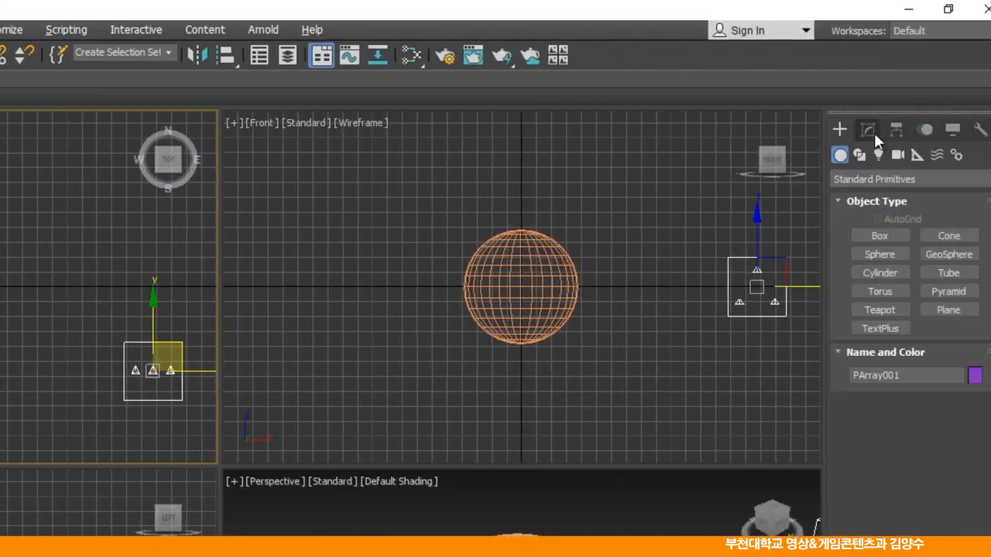
{"action": "left_click", "coordinate": [848, 129]}
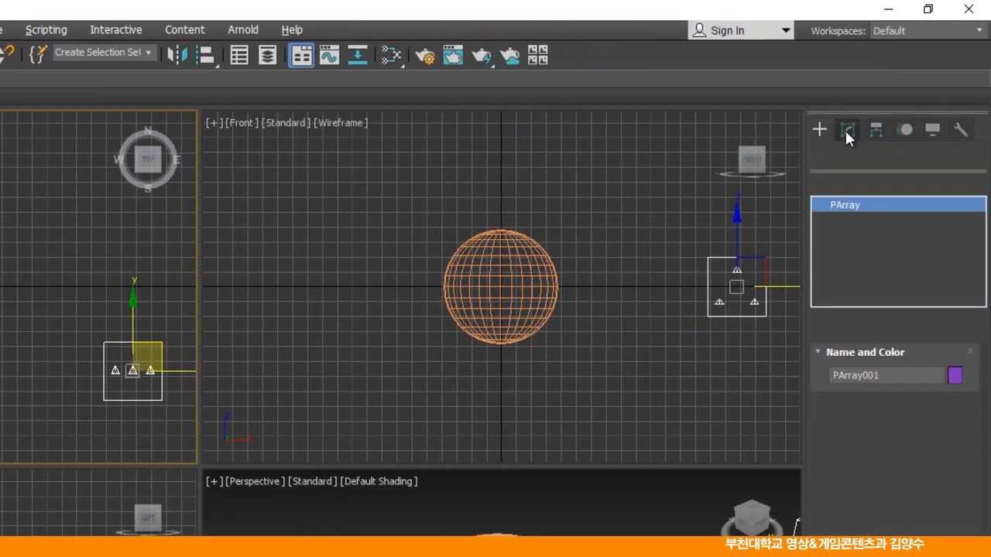
{"action": "left_click_drag", "start_coordinate": [804, 426], "coordinate": [595, 409]}
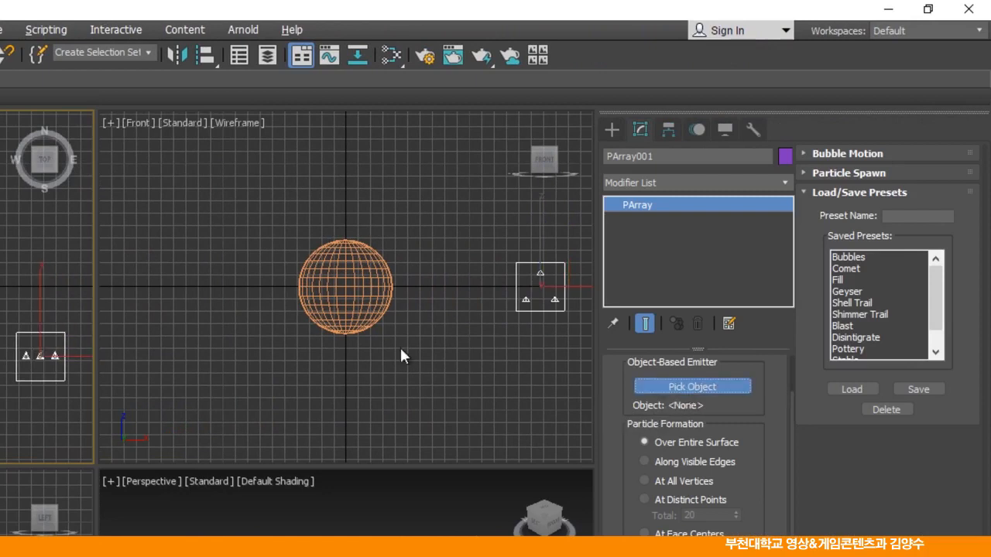
{"action": "left_click", "coordinate": [325, 287]}
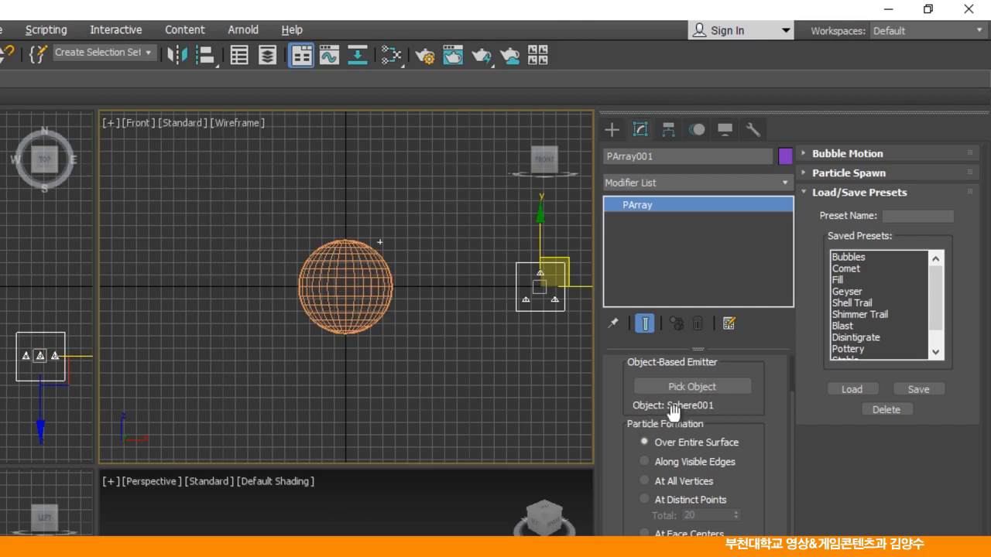
Load the Blast preset on the PArray and scrub the timeline to frame 7.
{"action": "mouse_move", "coordinate": [620, 403]}
{"action": "left_mouse_down"}
{"action": "mouse_move", "coordinate": [624, 444]}
{"action": "mouse_move", "coordinate": [613, 415]}
{"action": "left_mouse_up"}
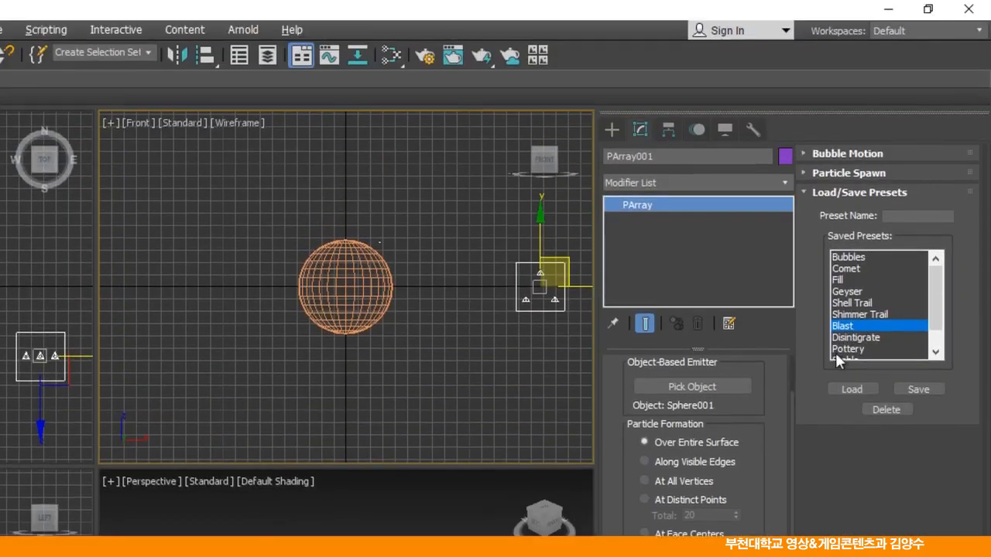
{"action": "left_click", "coordinate": [852, 389]}
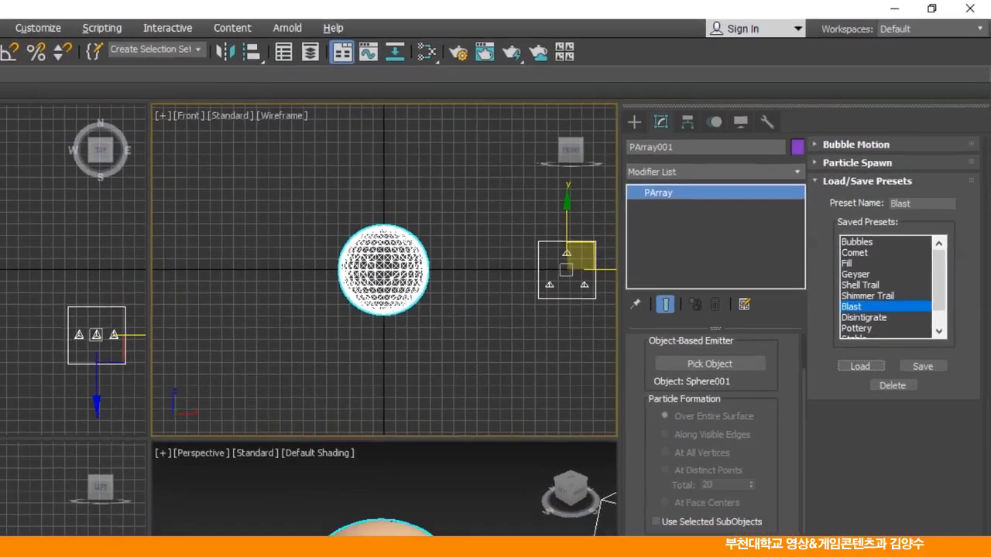
{"action": "left_click_drag", "start_coordinate": [51, 490], "coordinate": [116, 497]}
{"action": "key", "text": "w"}
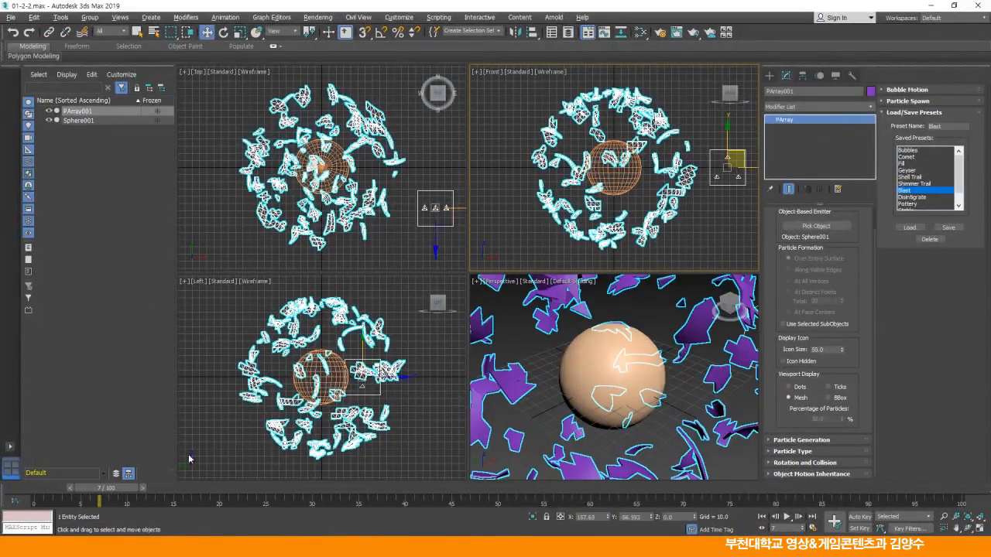
Maximize the Perspective view and frame the sphere, the blast fragments and the PArray icon for inspection.
{"action": "scroll", "coordinate": [645, 361], "scroll_direction": "down", "scroll_amount": 5}
{"action": "middle_click_drag", "start_coordinate": [644, 361], "coordinate": [636, 351]}
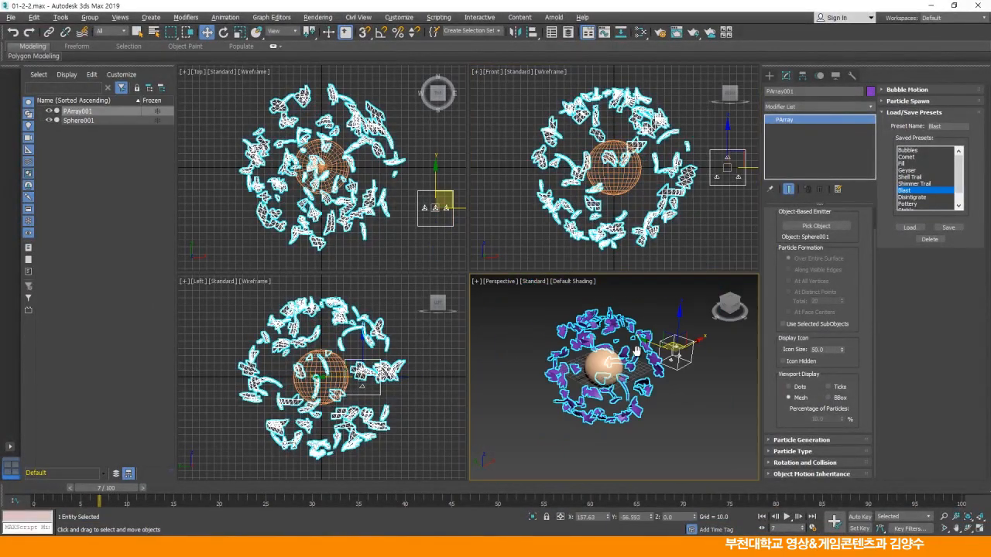
{"action": "middle_click_drag", "start_coordinate": [693, 223], "coordinate": [684, 220]}
{"action": "middle_click_drag", "start_coordinate": [670, 315], "coordinate": [650, 329], "text": "alt"}
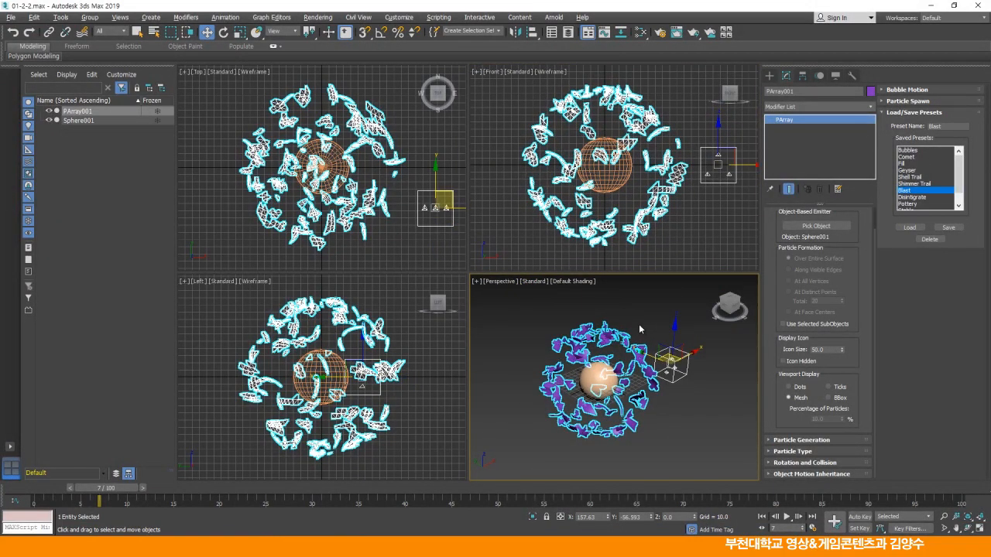
{"action": "key", "text": "alt+w"}
{"action": "scroll", "coordinate": [547, 293], "scroll_direction": "up", "scroll_amount": 5}
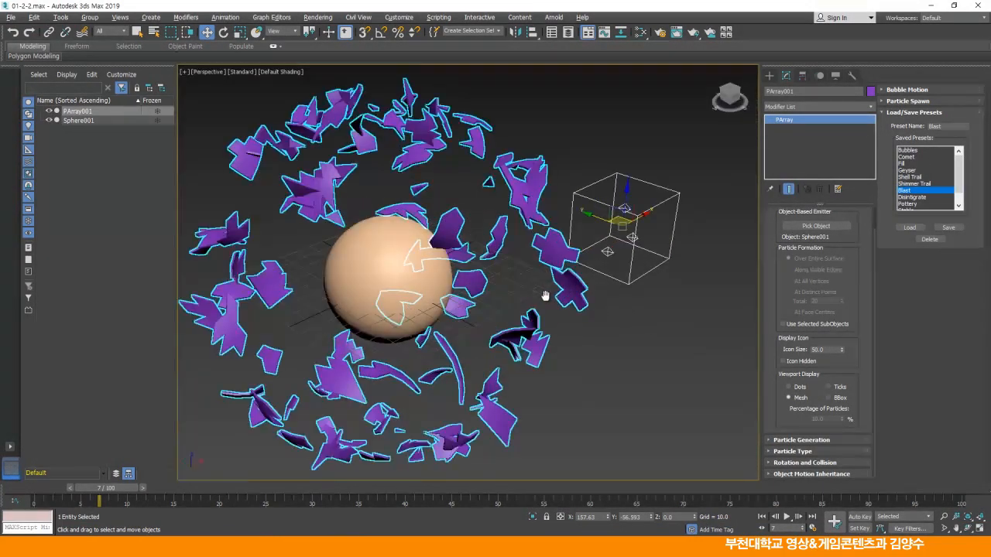
{"action": "middle_click_drag", "start_coordinate": [544, 296], "coordinate": [570, 294]}
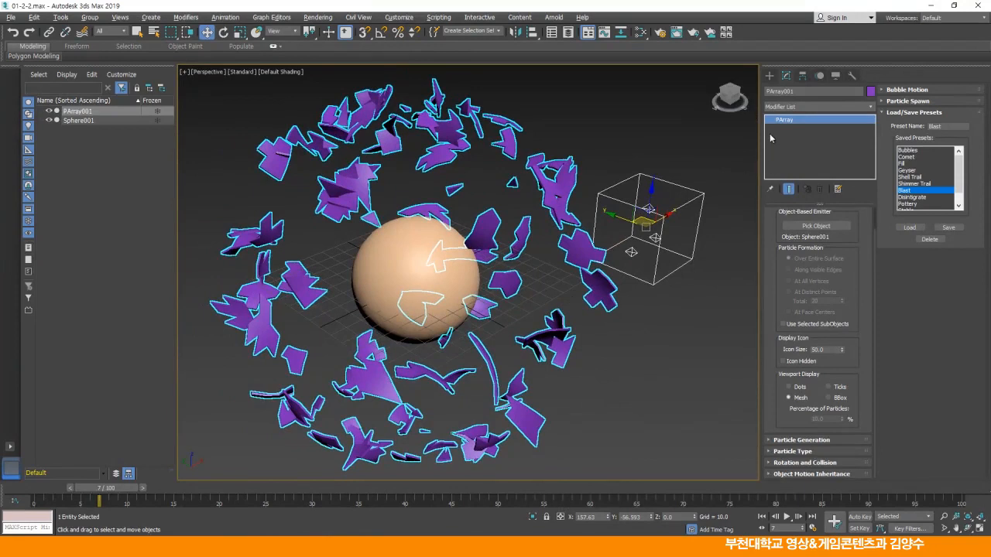
Create a Gravity force with an icon size of about 18 in the Perspective view, beside the PArray icon.
{"action": "left_click", "coordinate": [769, 76]}
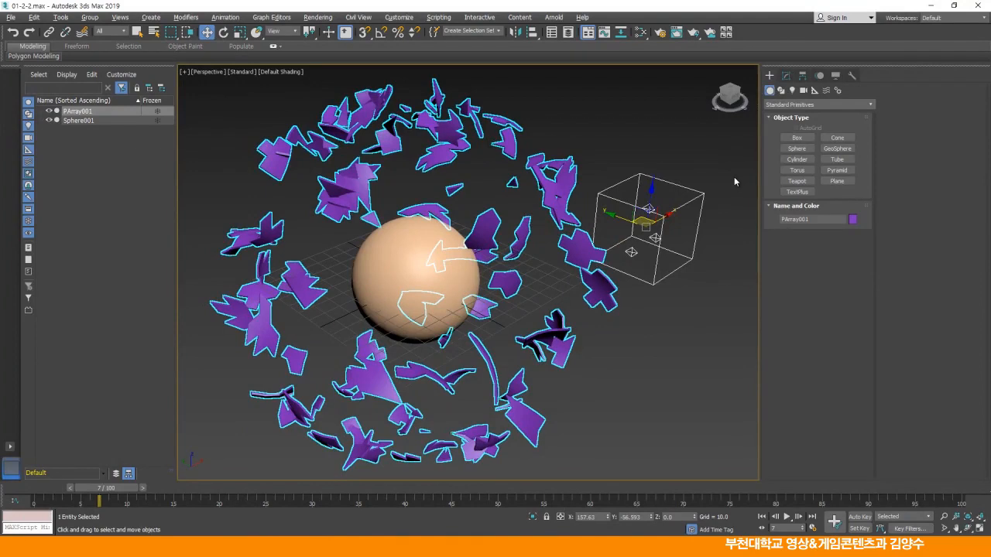
{"action": "left_click", "coordinate": [832, 91]}
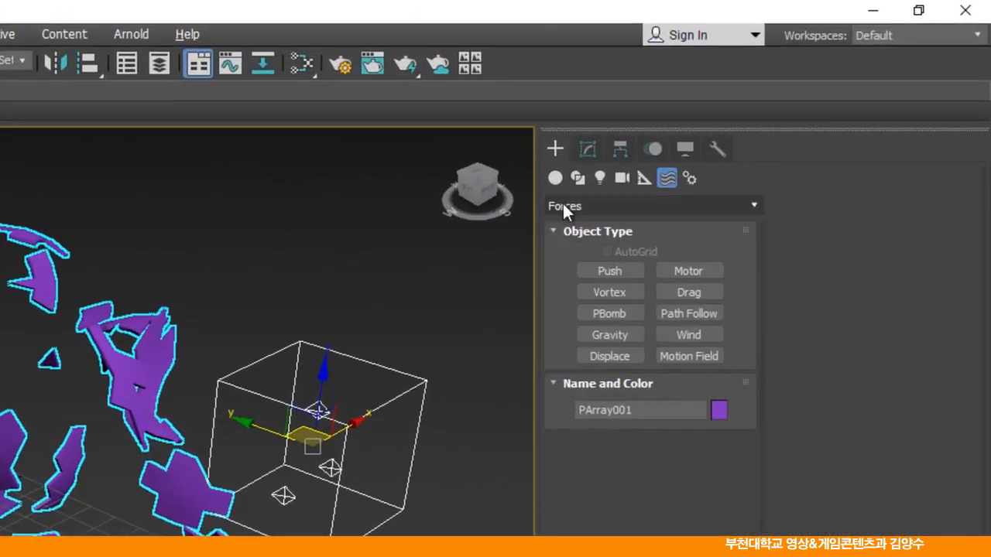
{"action": "left_click", "coordinate": [609, 334]}
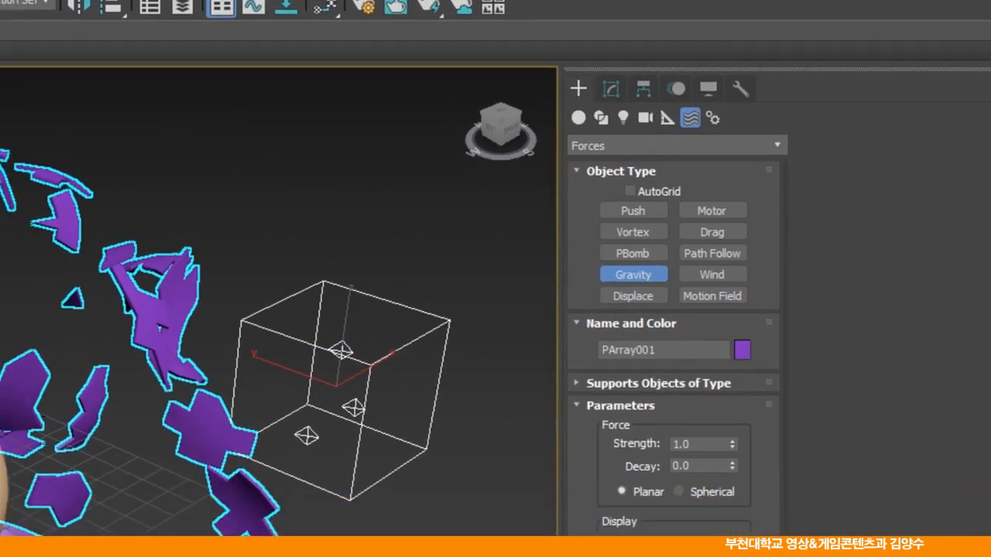
{"action": "left_click_drag", "start_coordinate": [258, 556], "coordinate": [357, 556]}
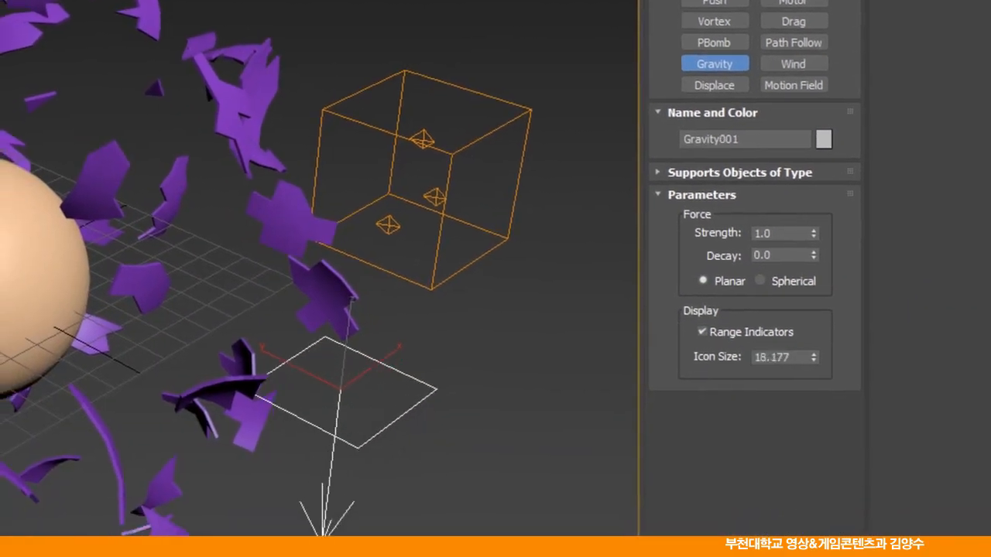
Bind the Gravity force to the PArray with Bind to Space Warp.
{"action": "left_click", "coordinate": [508, 238]}
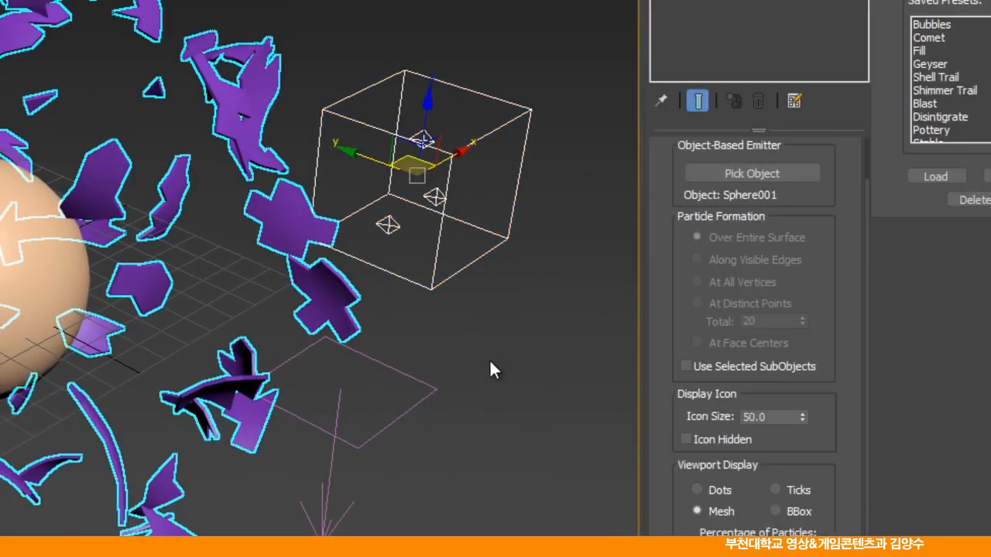
{"action": "left_click", "coordinate": [418, 404]}
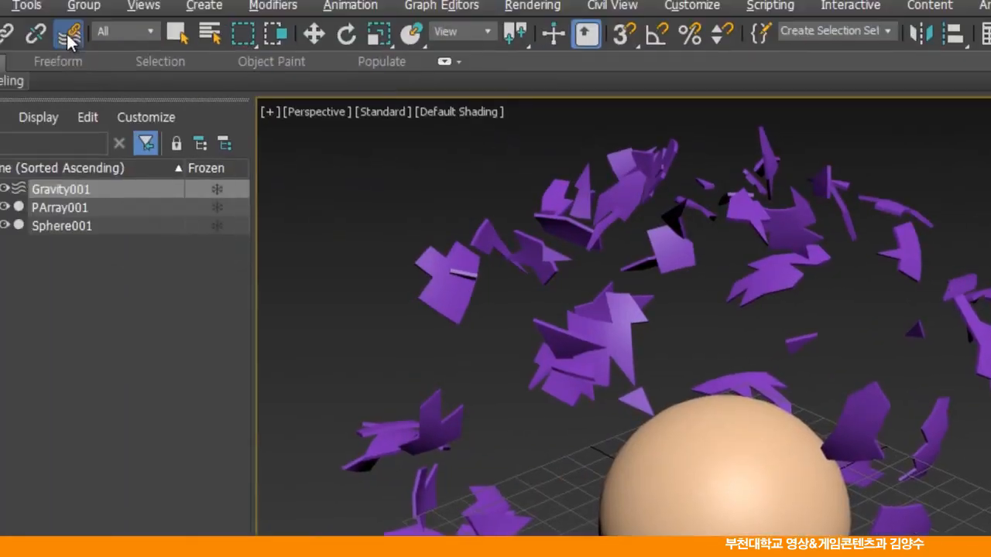
{"action": "left_click", "coordinate": [70, 32]}
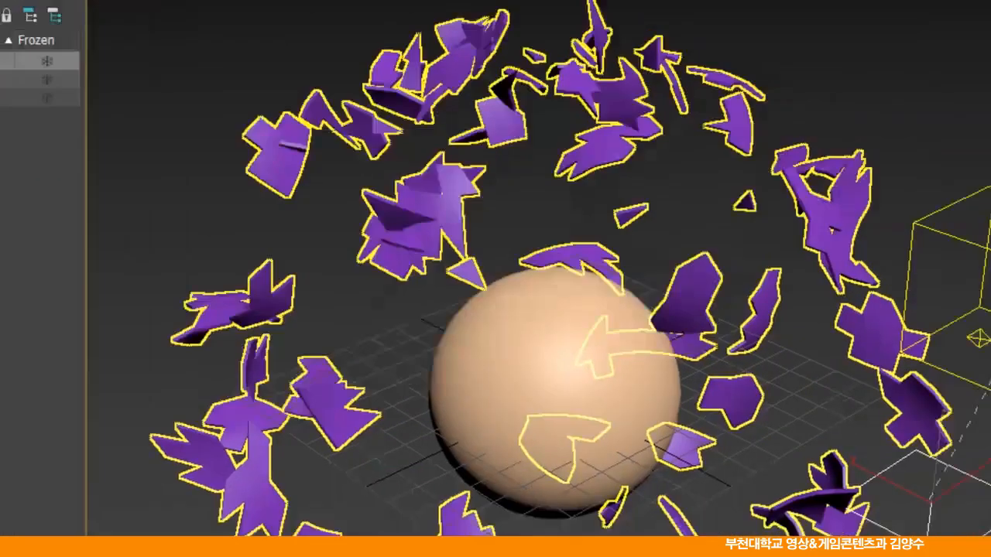
{"action": "left_click_drag", "start_coordinate": [731, 376], "coordinate": [842, 149]}
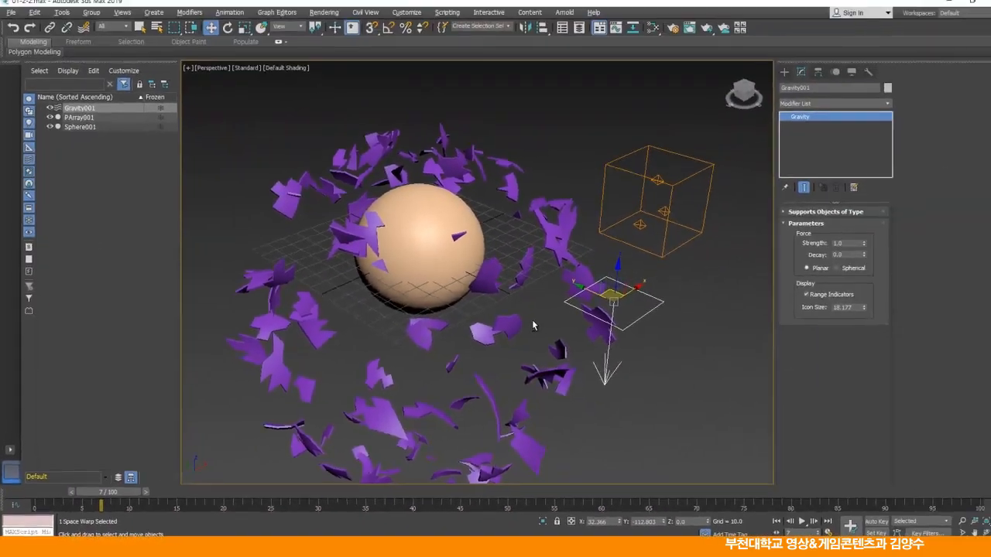
Examine the gravity's effect on the fragments from a lower angle, scrubbing the timeline to frame 6.
{"action": "middle_click_drag", "start_coordinate": [533, 321], "coordinate": [535, 249], "text": "alt"}
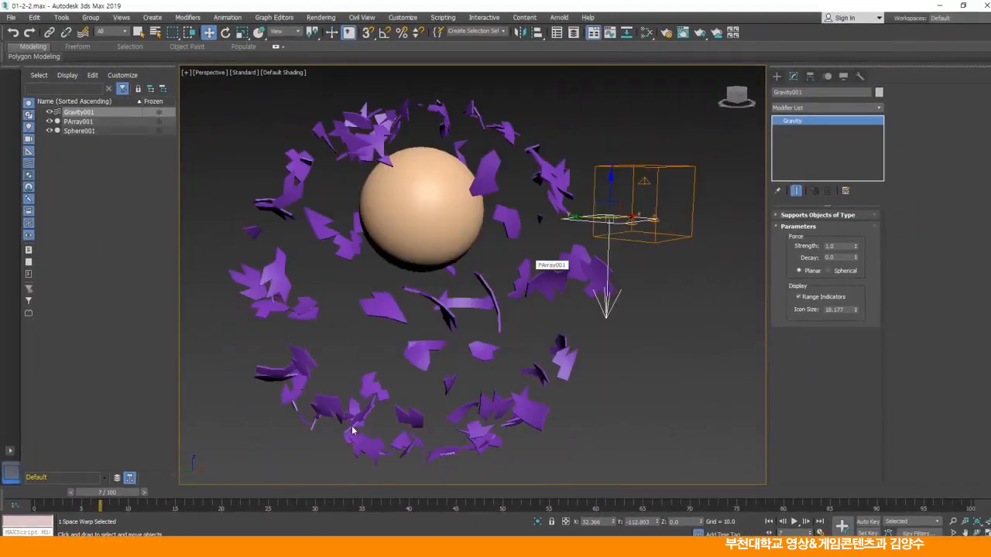
{"action": "left_click_drag", "start_coordinate": [278, 494], "coordinate": [90, 502]}
{"action": "key", "text": "w"}
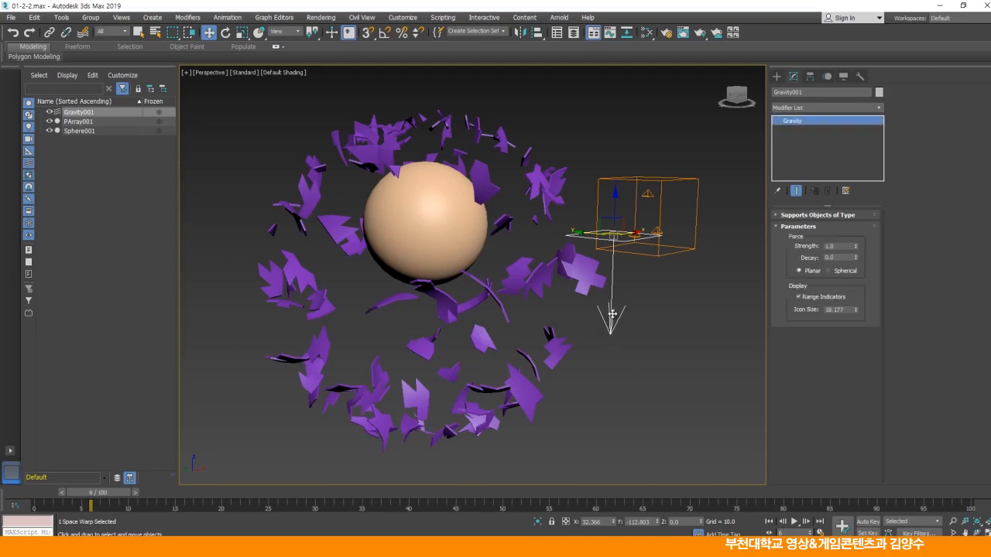
Delete the Gravity force, move the timeline to frame 18 and remove the leftover Gravity Binding from the PArray's modifier stack.
{"action": "key", "text": "Delete"}
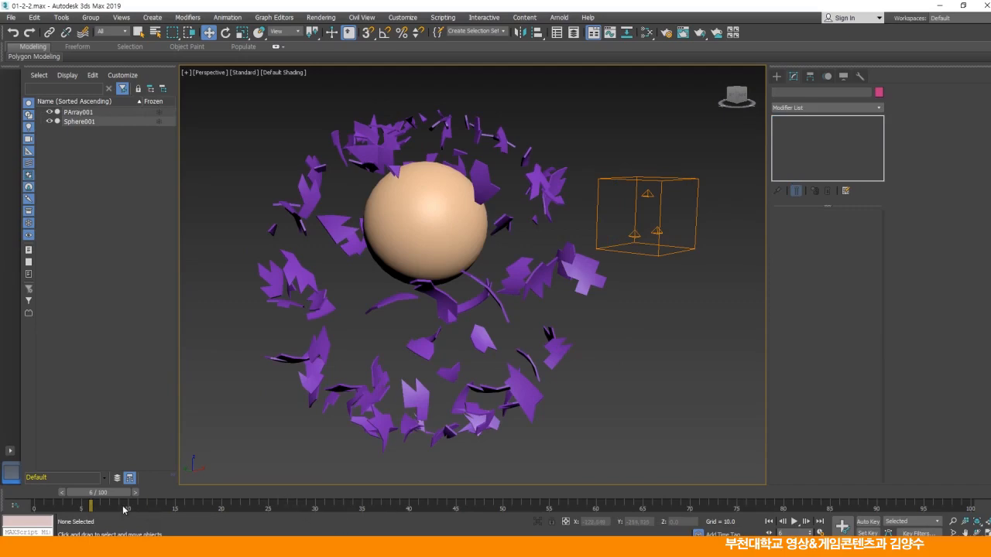
{"action": "left_click_drag", "start_coordinate": [98, 493], "coordinate": [220, 492]}
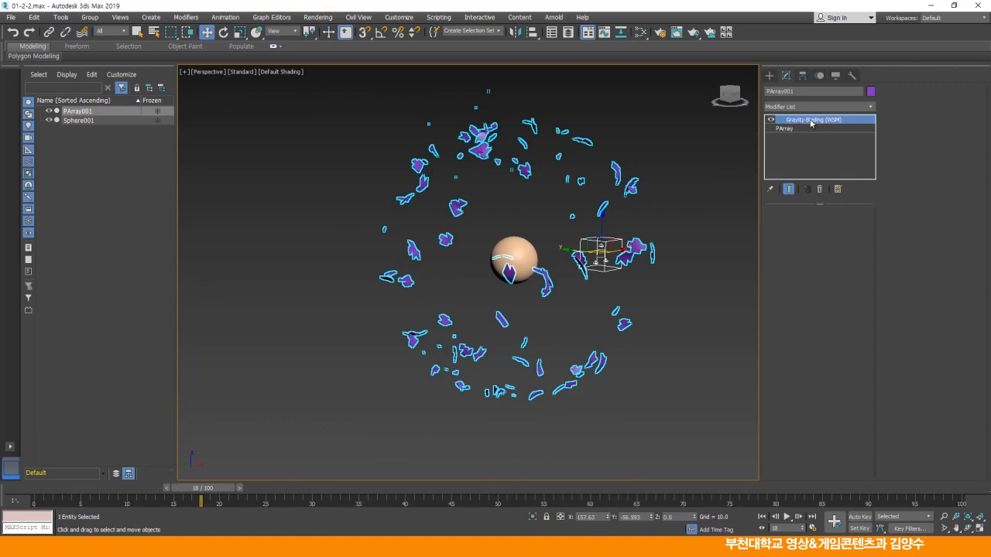
{"action": "left_click", "coordinate": [819, 189]}
{"action": "mouse_move", "coordinate": [664, 200]}
{"action": "middle_mouse_down"}
{"action": "mouse_move", "coordinate": [617, 201]}
{"action": "mouse_move", "coordinate": [624, 216]}
{"action": "mouse_move", "coordinate": [671, 205]}
{"action": "middle_mouse_up"}
{"action": "scroll", "coordinate": [619, 209], "scroll_direction": "up", "scroll_amount": 4}
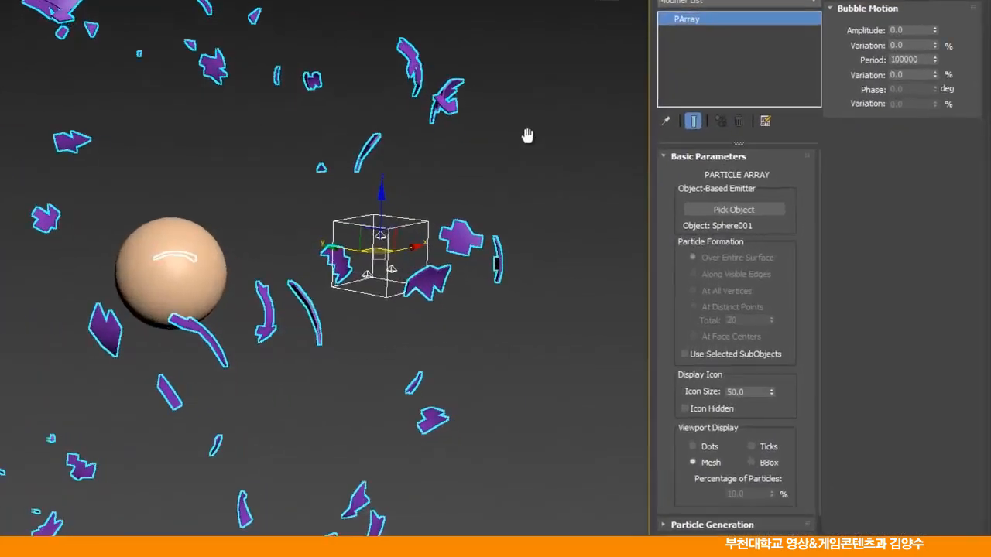
{"action": "scroll", "coordinate": [422, 182], "scroll_direction": "down", "scroll_amount": 3}
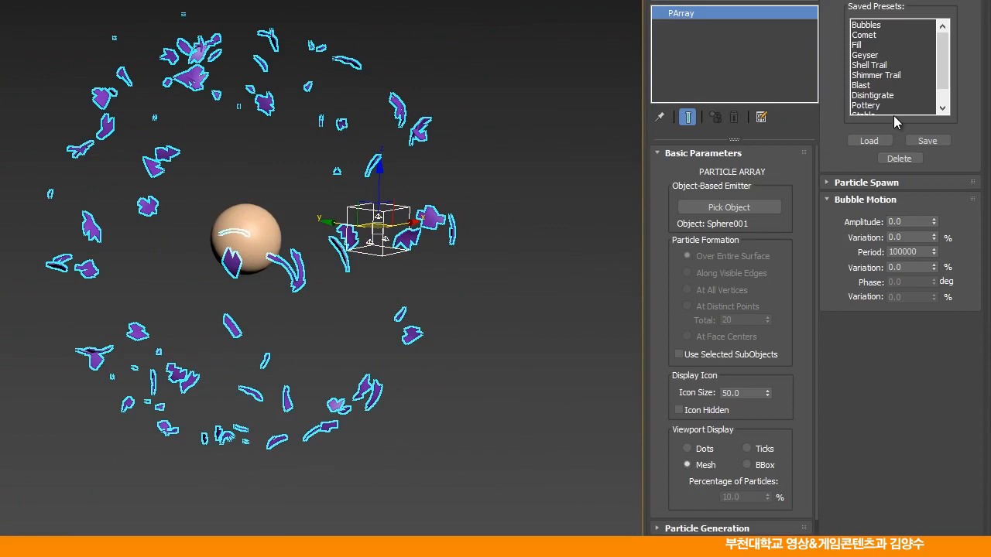
{"action": "left_click", "coordinate": [943, 101]}
{"action": "scroll", "coordinate": [875, 82], "scroll_direction": "up", "scroll_amount": 1}
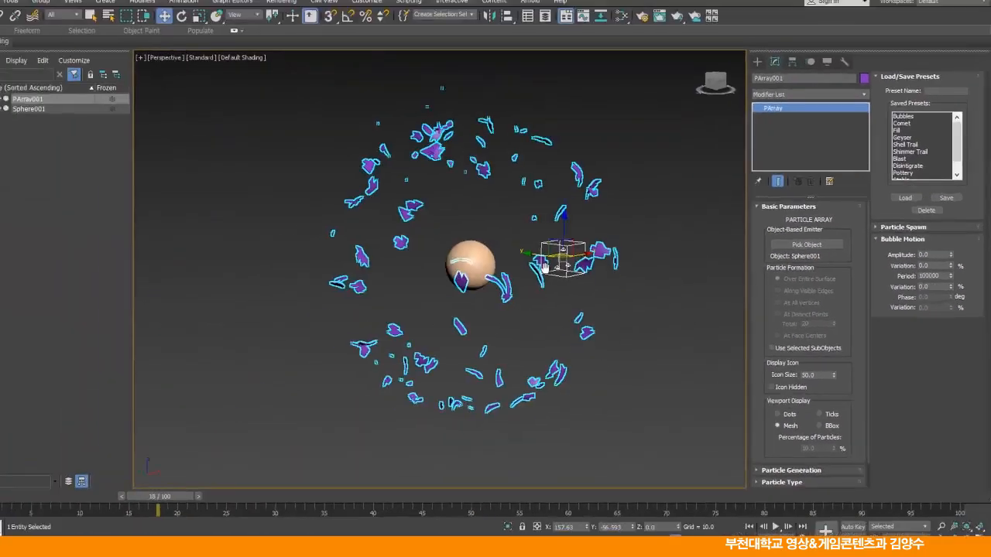
Delete the PArray and the sphere together and restore the four-view layout with the Front view active.
{"action": "left_click", "coordinate": [287, 146]}
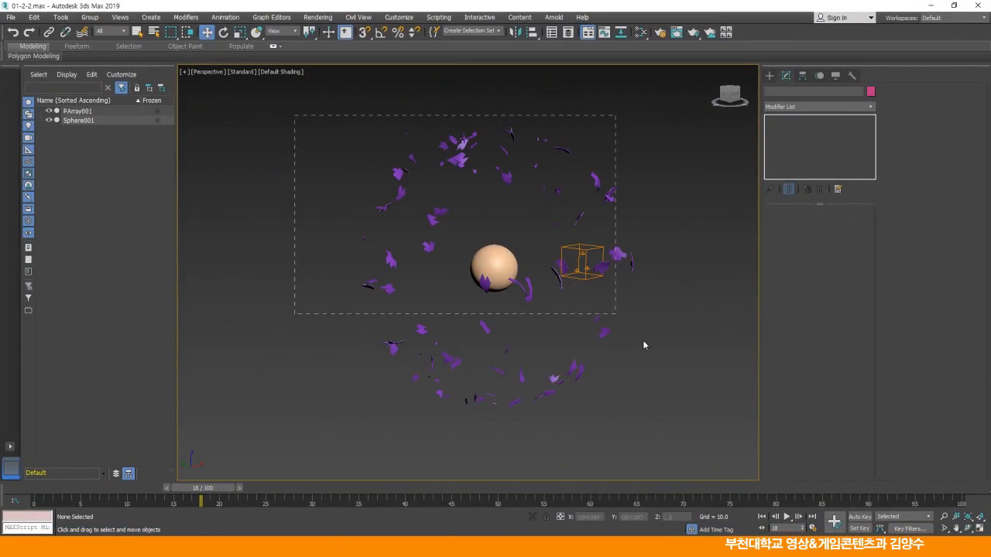
{"action": "left_click_drag", "start_coordinate": [643, 346], "coordinate": [698, 439]}
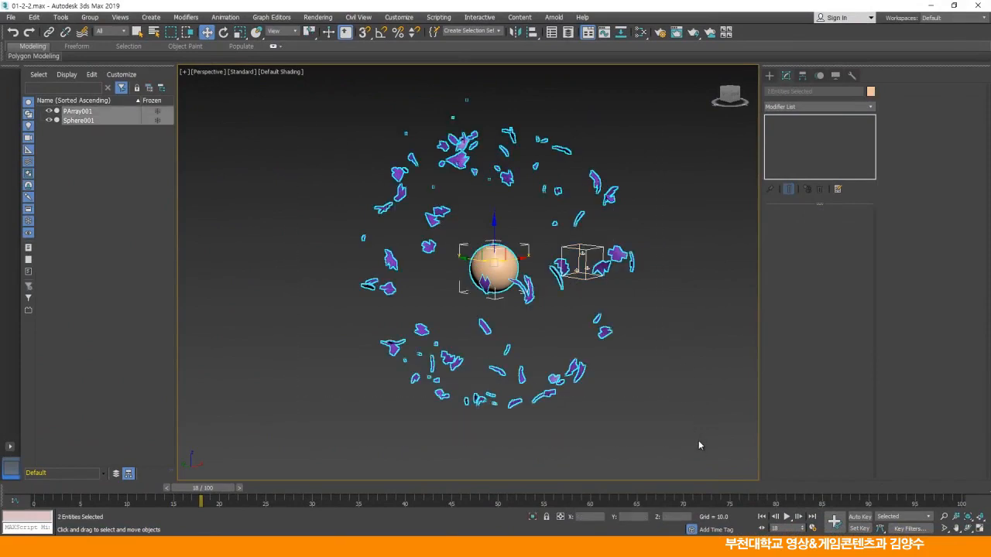
{"action": "key", "text": "Delete"}
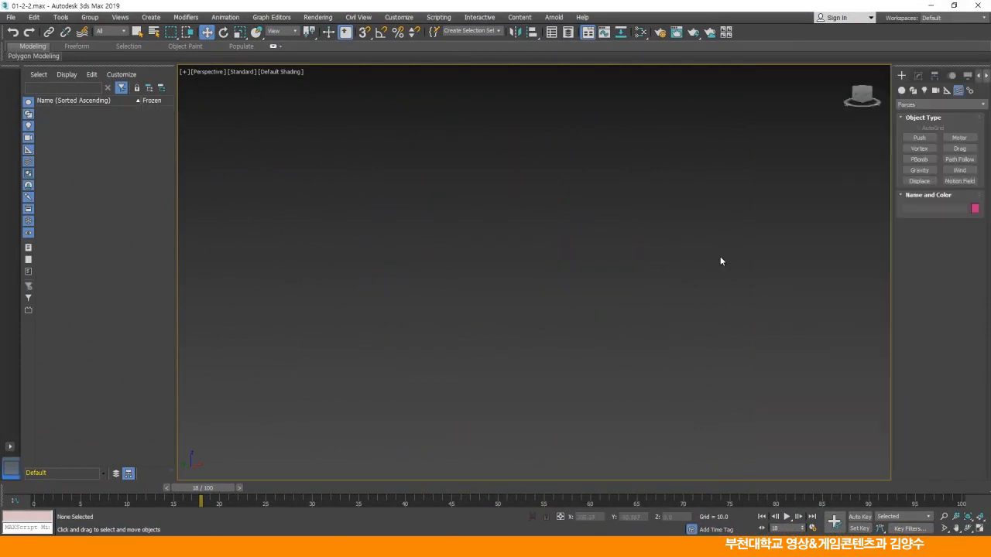
{"action": "key", "text": "alt+w"}
{"action": "left_click", "coordinate": [713, 208]}
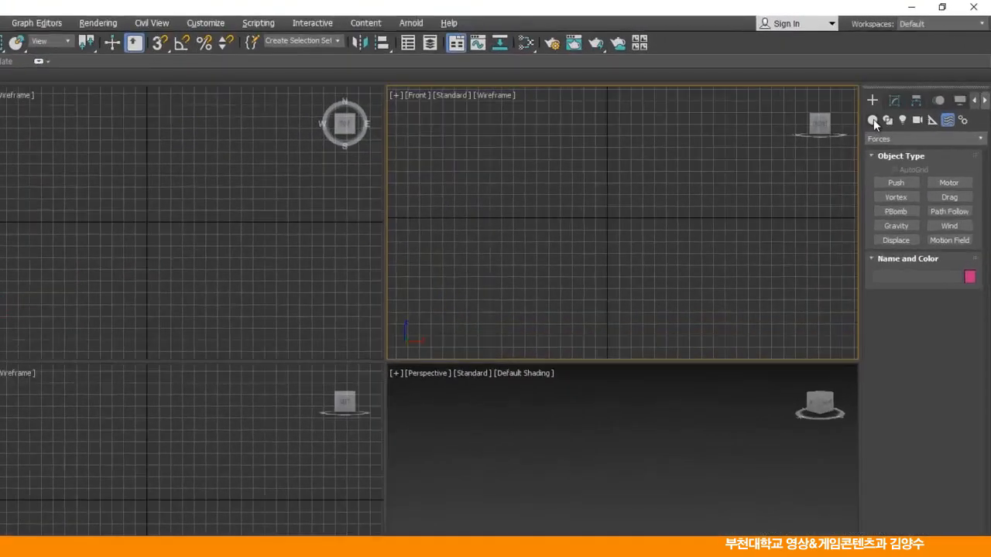
Create a Super Spray particle system at the grid origin in the Top view.
{"action": "left_click", "coordinate": [873, 120]}
{"action": "left_click", "coordinate": [894, 139]}
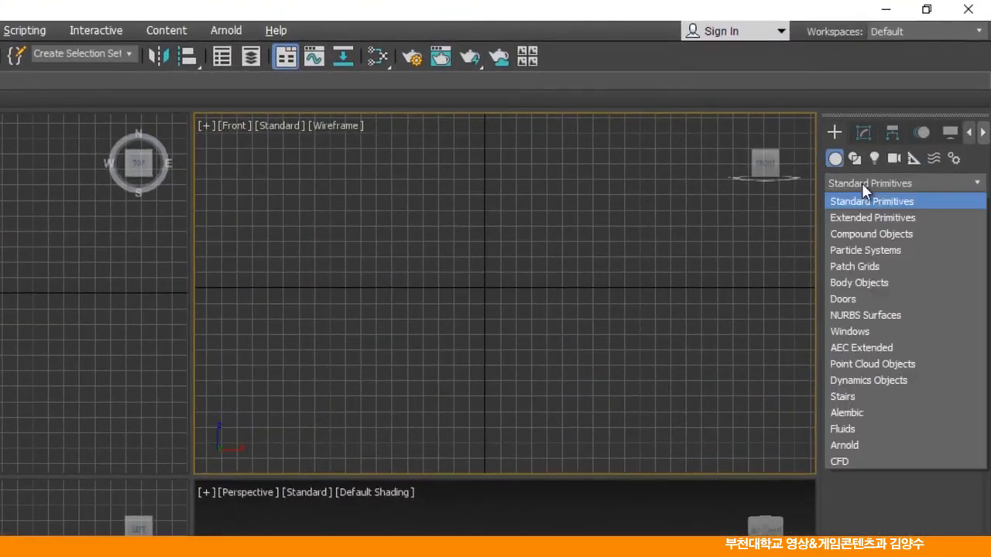
{"action": "left_click", "coordinate": [859, 251]}
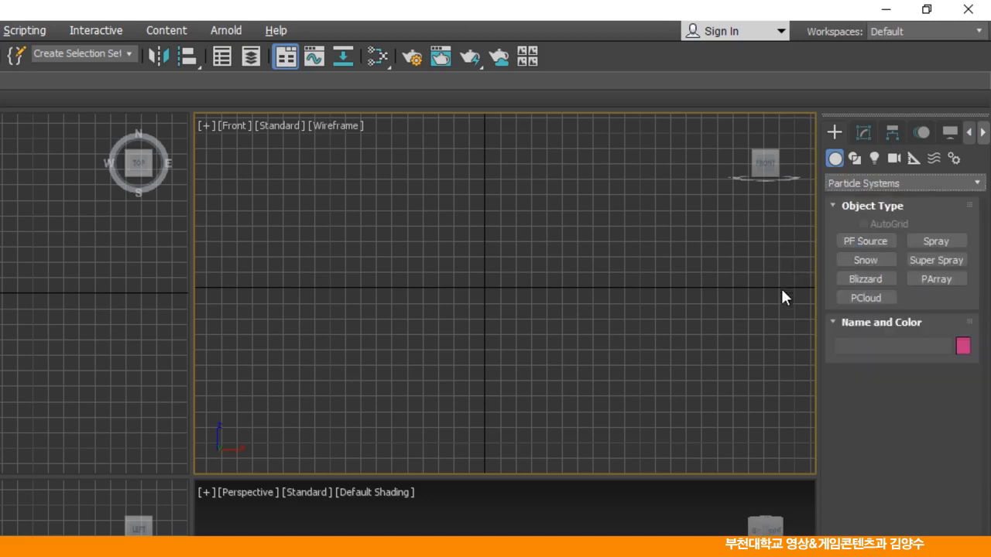
{"action": "left_click", "coordinate": [940, 261]}
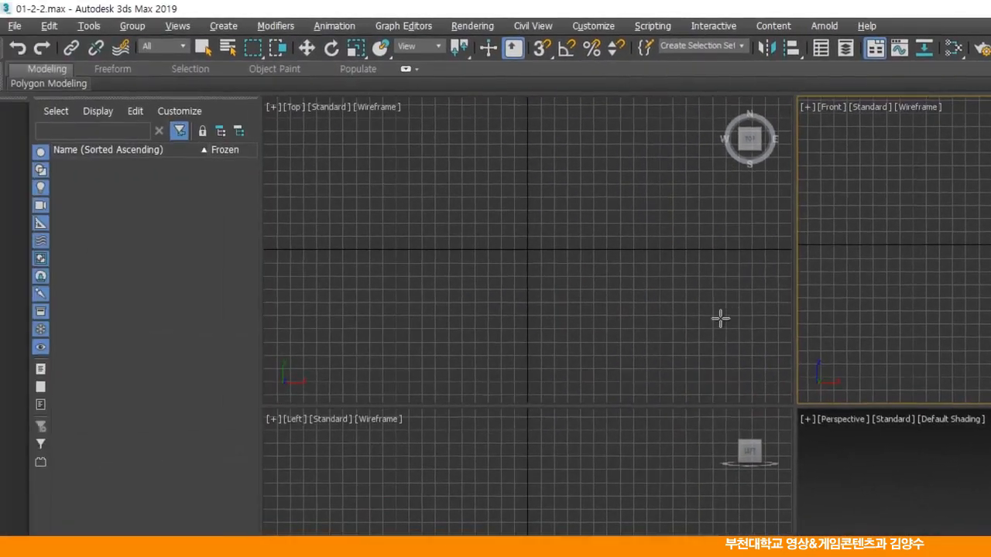
{"action": "left_click_drag", "start_coordinate": [527, 249], "coordinate": [542, 274]}
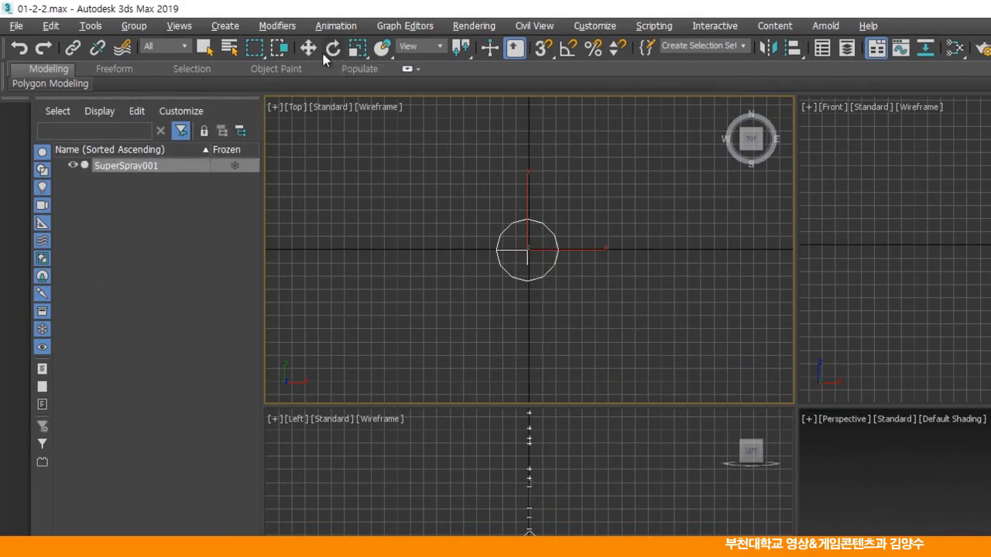
Scrub the timeline to frame 23 and back to frame 13 to examine the Super Spray's particle stream.
{"action": "key", "text": "w"}
{"action": "right_click", "coordinate": [574, 526]}
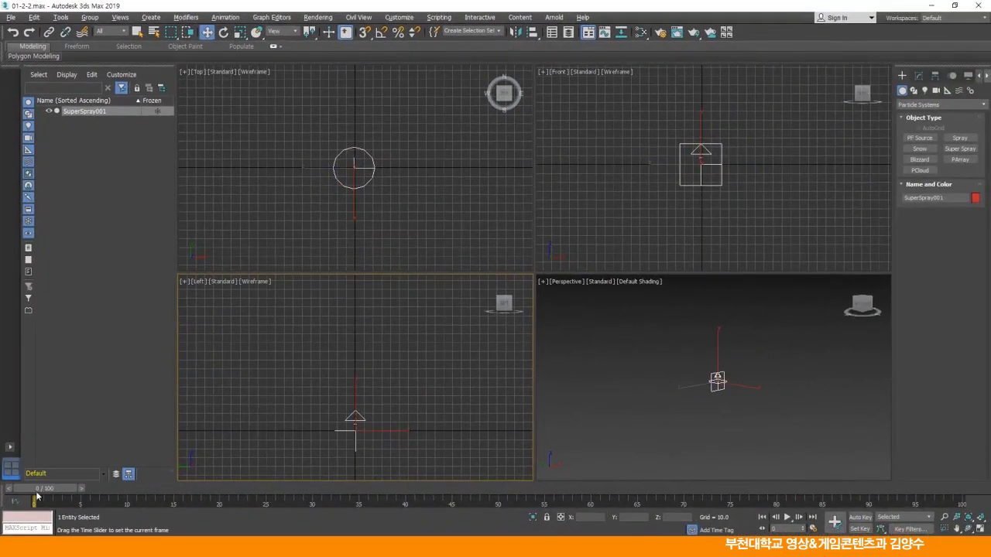
{"action": "left_click_drag", "start_coordinate": [36, 492], "coordinate": [246, 496]}
{"action": "right_click", "coordinate": [851, 383]}
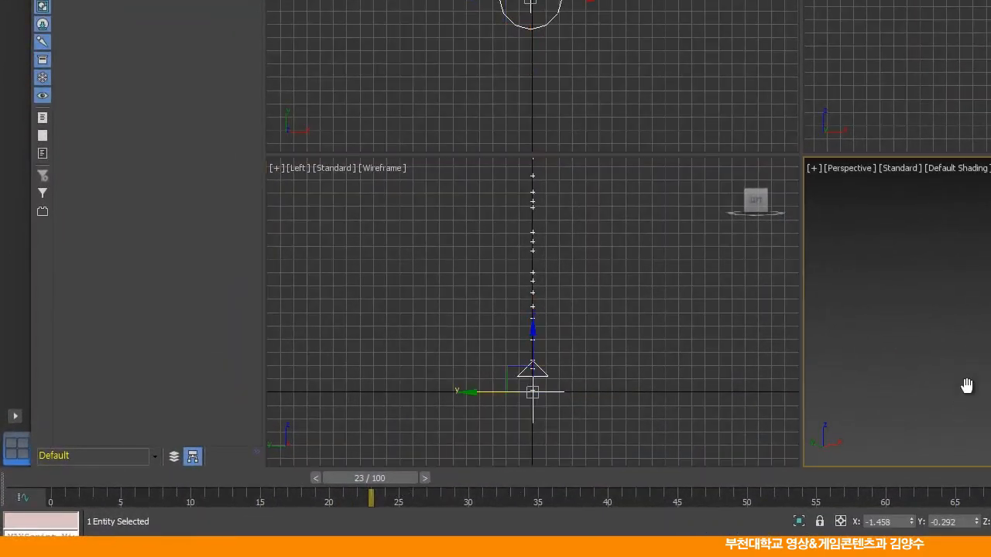
{"action": "left_click_drag", "start_coordinate": [370, 478], "coordinate": [238, 479]}
{"action": "right_click", "coordinate": [598, 283]}
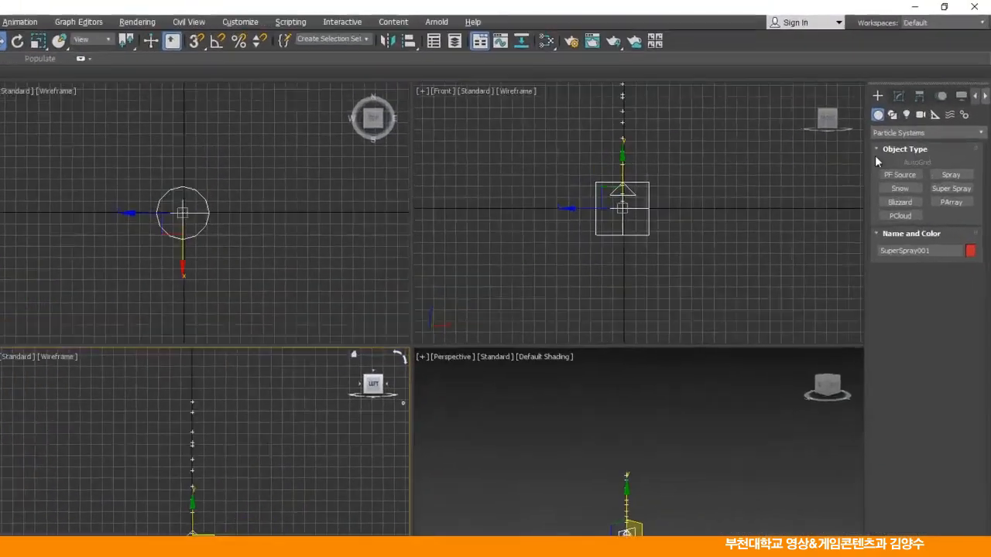
Show the Super Spray's editable parameters and return the timeline to frame 0.
{"action": "left_click", "coordinate": [917, 75]}
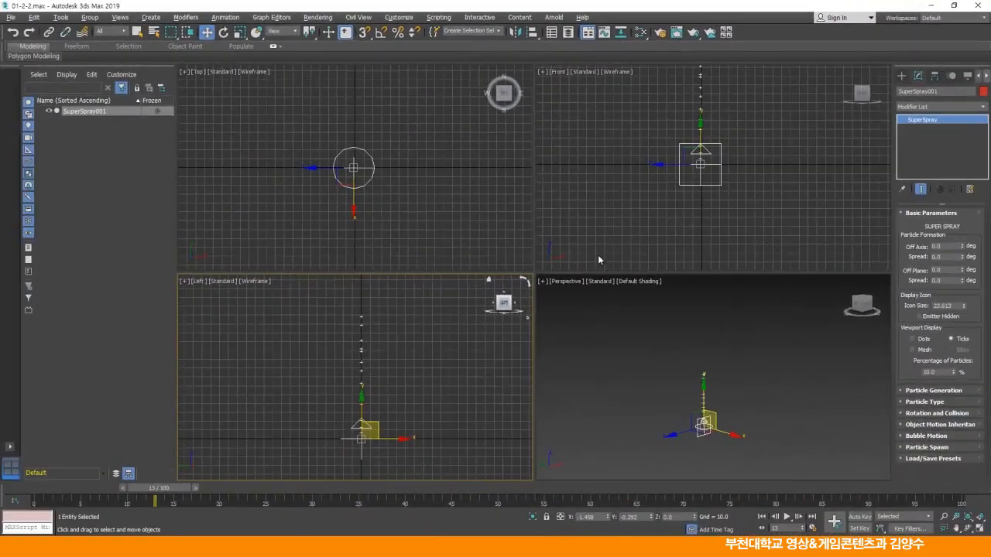
{"action": "middle_click_drag", "start_coordinate": [686, 164], "coordinate": [691, 204]}
{"action": "middle_click", "coordinate": [727, 407]}
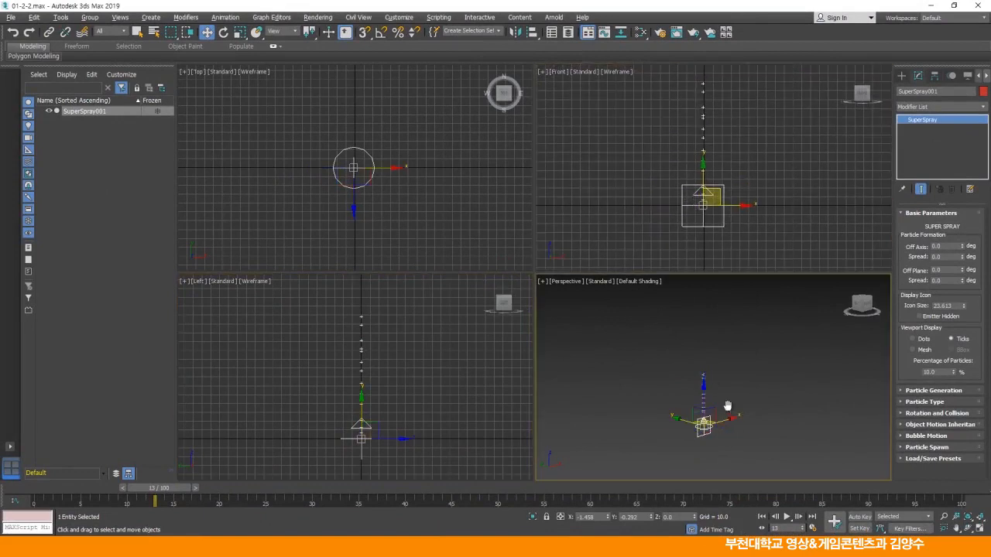
{"action": "scroll", "coordinate": [727, 407], "scroll_direction": "up", "scroll_amount": 2}
{"action": "middle_click_drag", "start_coordinate": [728, 408], "coordinate": [745, 385]}
{"action": "left_click", "coordinate": [375, 440]}
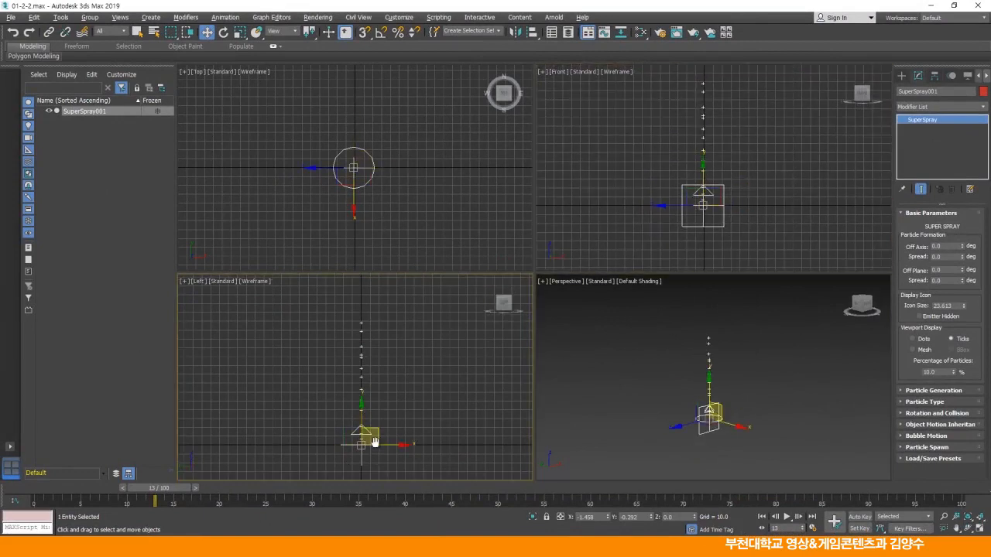
{"action": "left_click_drag", "start_coordinate": [167, 488], "coordinate": [35, 487]}
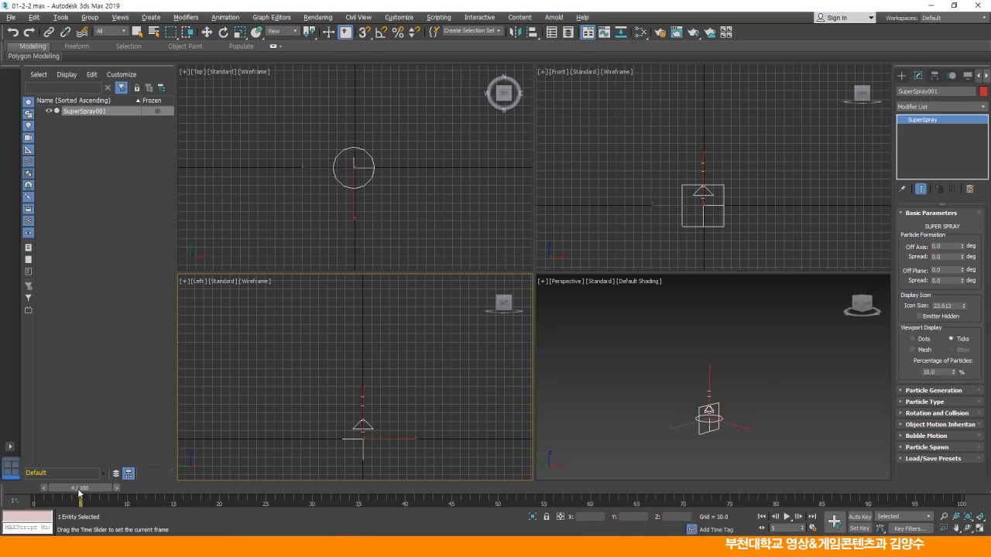
Widen the command panel to two columns and set the Super Spray's Emit Start to -30.
{"action": "left_click_drag", "start_coordinate": [892, 365], "coordinate": [783, 366]}
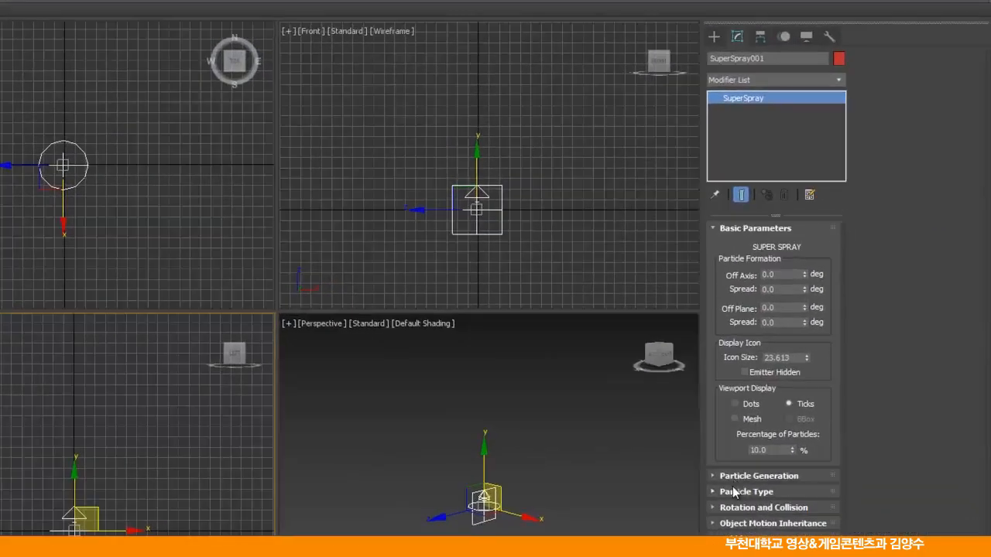
{"action": "left_click", "coordinate": [821, 390]}
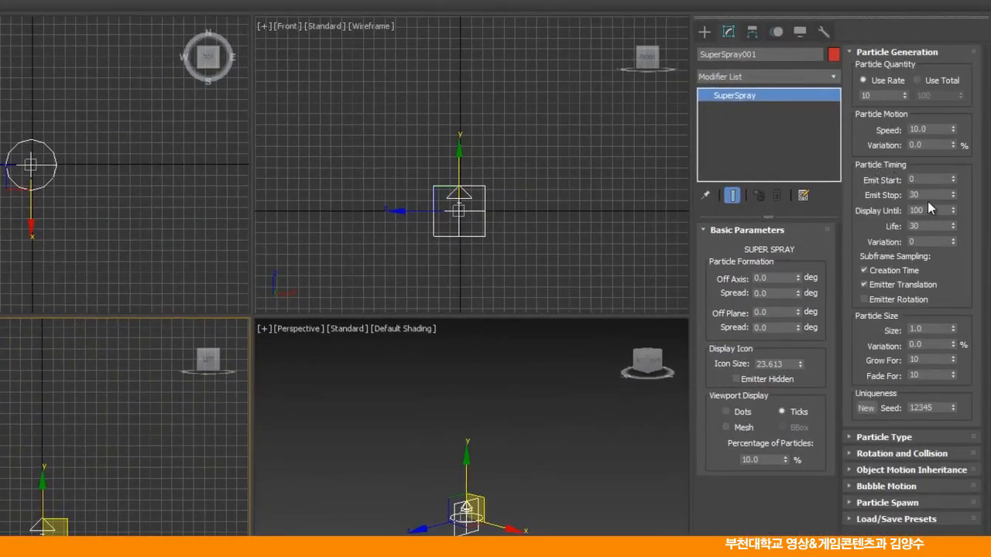
{"action": "left_click_drag", "start_coordinate": [918, 179], "coordinate": [881, 181]}
{"action": "type", "text": "-30"}
{"action": "key", "text": "Return"}
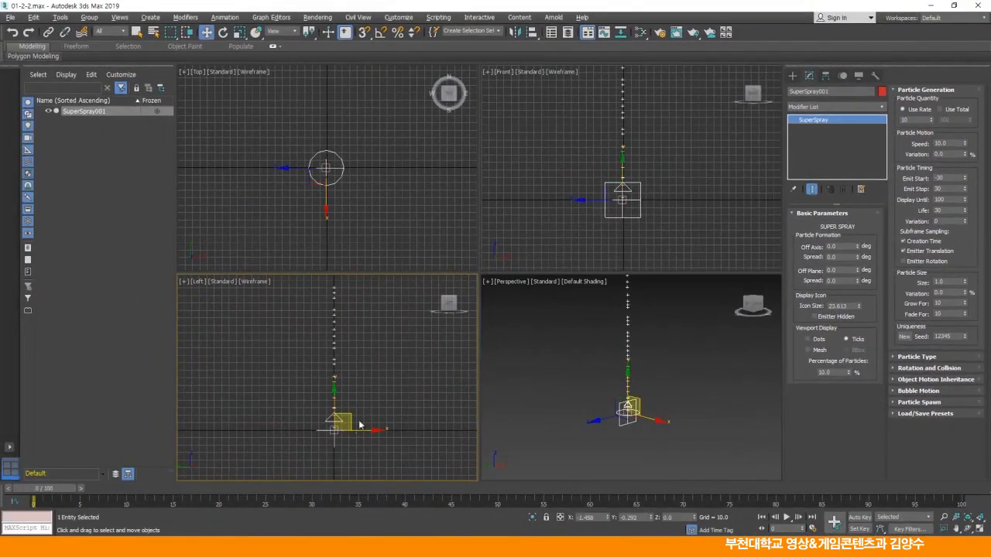
Tilt the particle stream by setting the Super Spray's Off Axis angle to 10 degrees.
{"action": "middle_click_drag", "start_coordinate": [367, 369], "coordinate": [365, 385]}
{"action": "middle_click_drag", "start_coordinate": [627, 160], "coordinate": [625, 183]}
{"action": "middle_click_drag", "start_coordinate": [637, 288], "coordinate": [636, 329]}
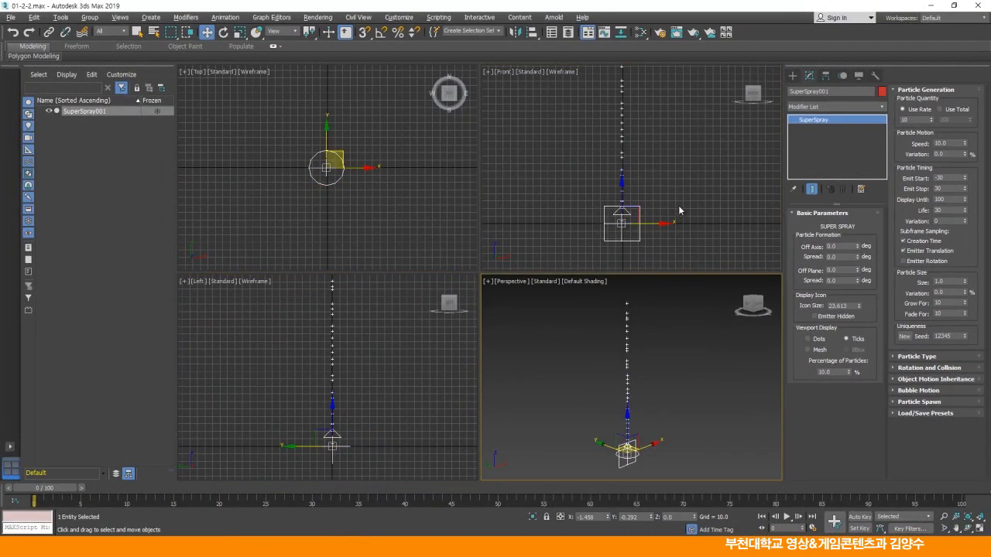
{"action": "middle_click_drag", "start_coordinate": [645, 159], "coordinate": [642, 170]}
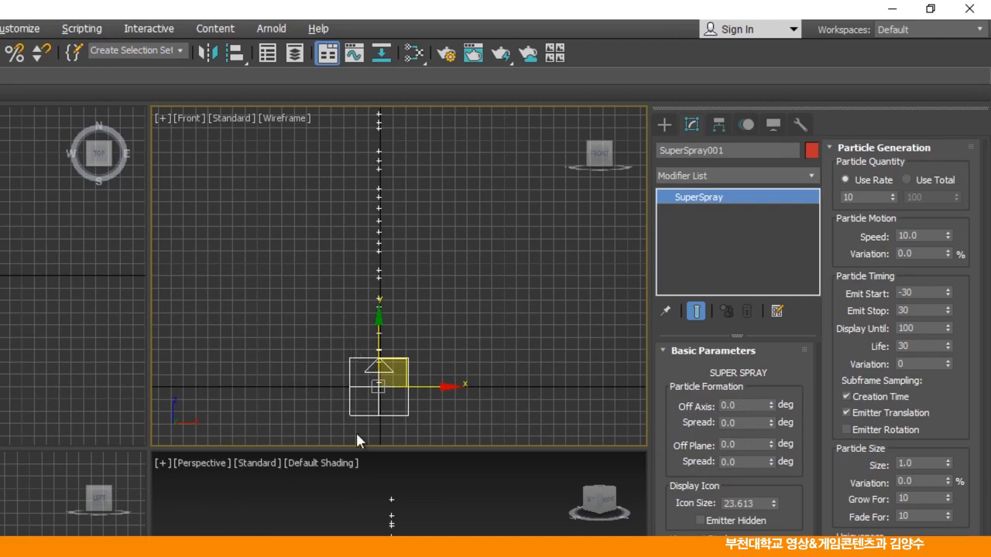
{"action": "left_click_drag", "start_coordinate": [751, 407], "coordinate": [664, 416]}
{"action": "left_click_drag", "start_coordinate": [772, 409], "coordinate": [773, 388]}
{"action": "double_click", "coordinate": [759, 405]}
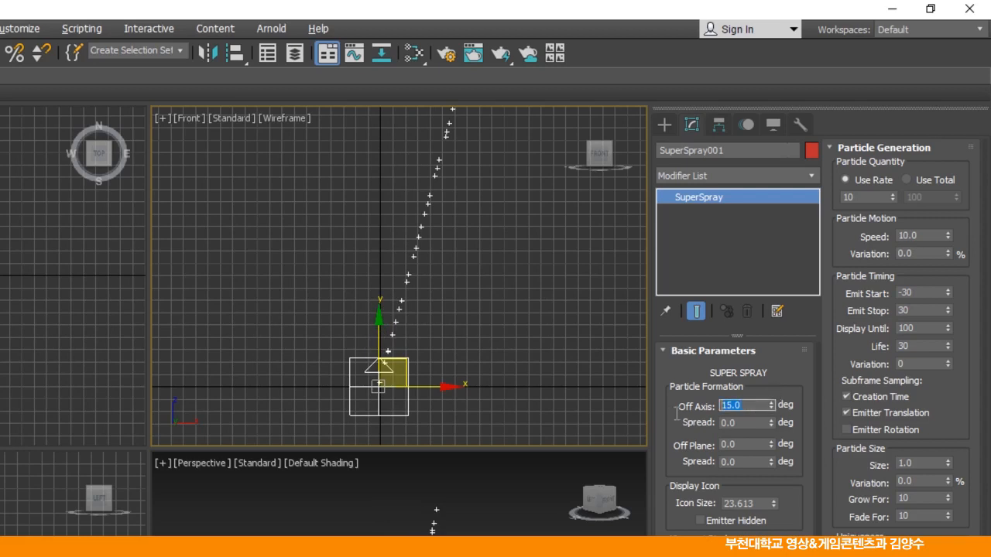
{"action": "key", "text": "Return"}
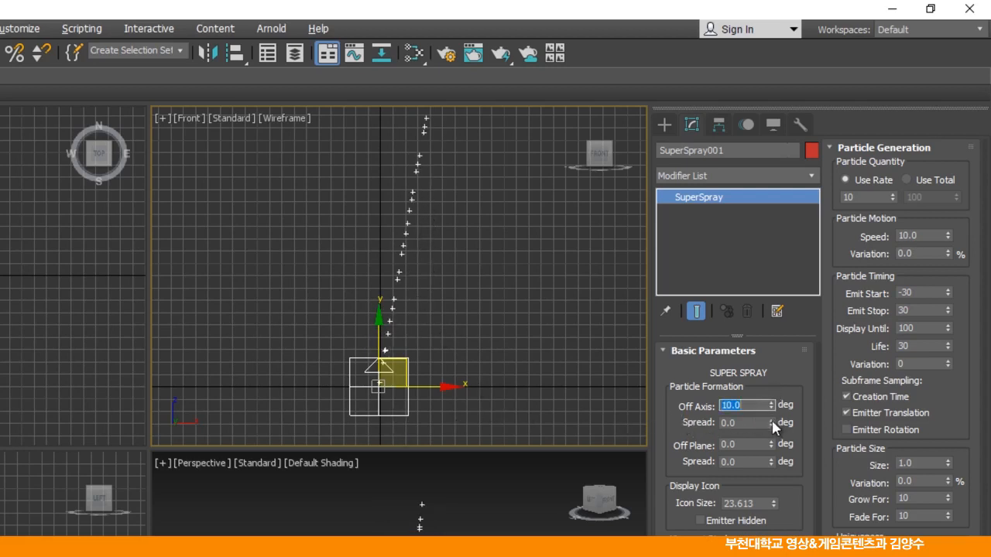
Try an axis Spread of 59 degrees with Off Plane at 49 and its Spread at 77 degrees.
{"action": "left_click", "coordinate": [745, 423]}
{"action": "left_click_drag", "start_coordinate": [774, 419], "coordinate": [762, 370]}
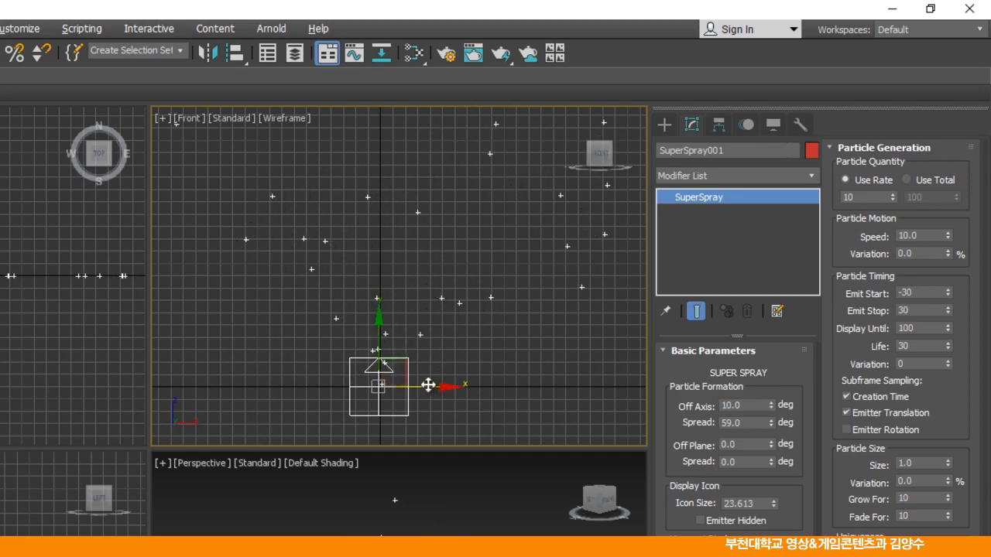
{"action": "left_click_drag", "start_coordinate": [776, 438], "coordinate": [766, 401]}
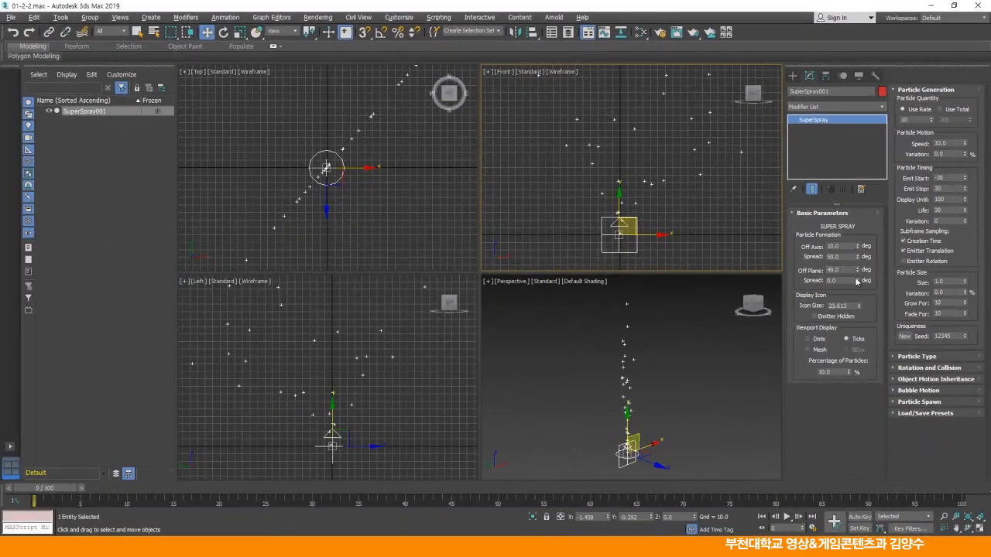
{"action": "left_click_drag", "start_coordinate": [857, 283], "coordinate": [845, 244]}
Keep Off Axis at 10 degrees and set the Spread below it to 60 degrees.
{"action": "left_click", "coordinate": [848, 247]}
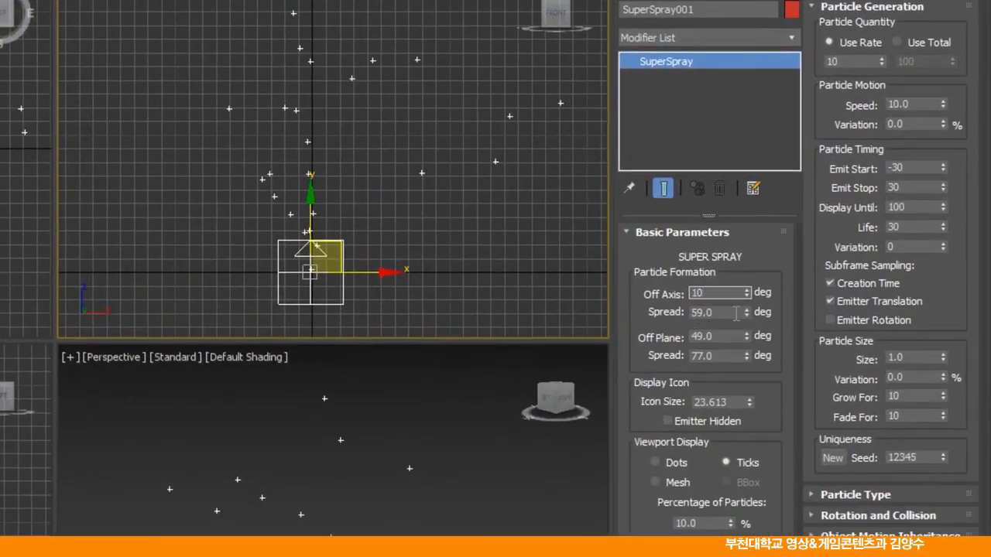
{"action": "key", "text": "Tab"}
{"action": "type", "text": "60"}
{"action": "key", "text": "Return"}
Set Off Plane to 50 degrees and its Spread to 90 degrees.
{"action": "left_click", "coordinate": [726, 338]}
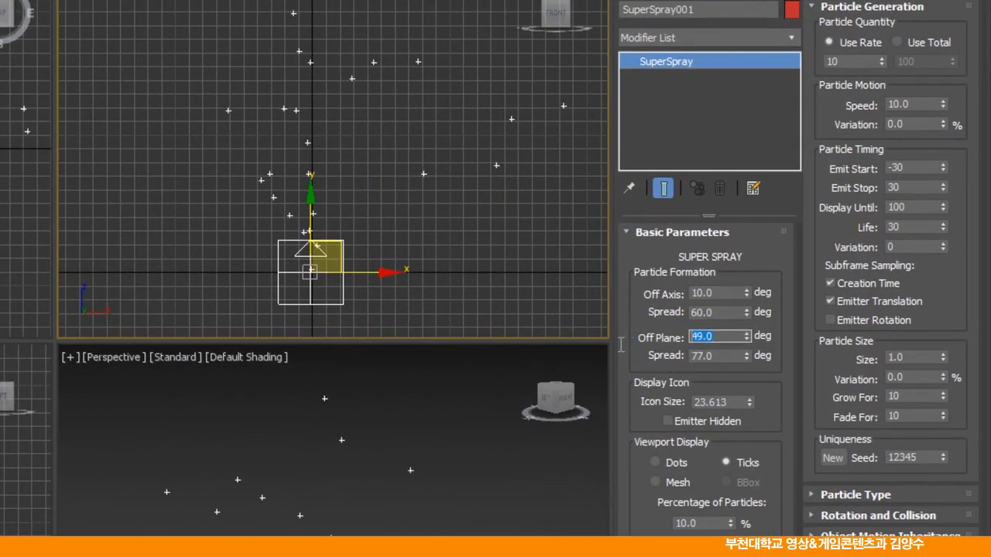
{"action": "type", "text": "2"}
{"action": "key", "text": "BackSpace"}
{"action": "type", "text": "50"}
{"action": "key", "text": "Return"}
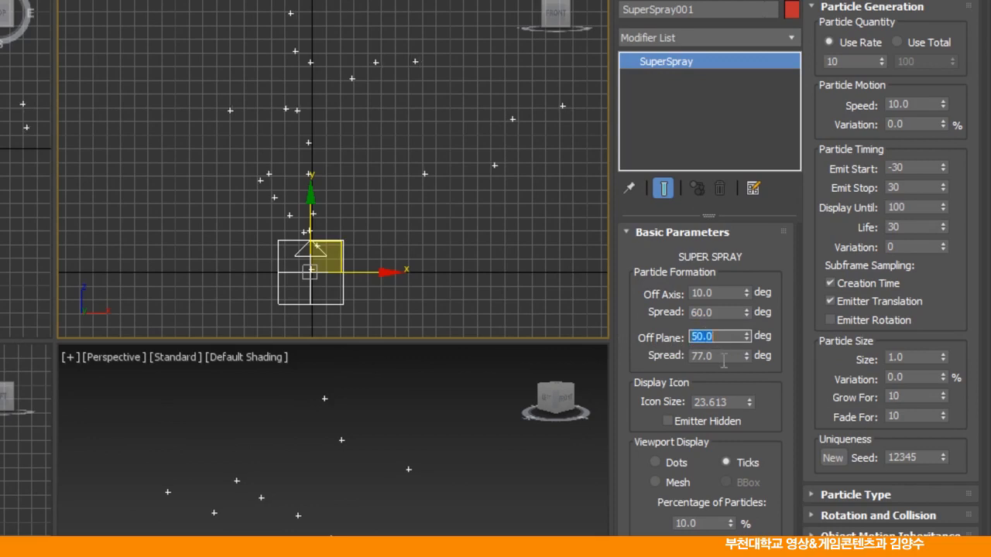
{"action": "left_click", "coordinate": [735, 355]}
{"action": "type", "text": "90"}
{"action": "key", "text": "Return"}
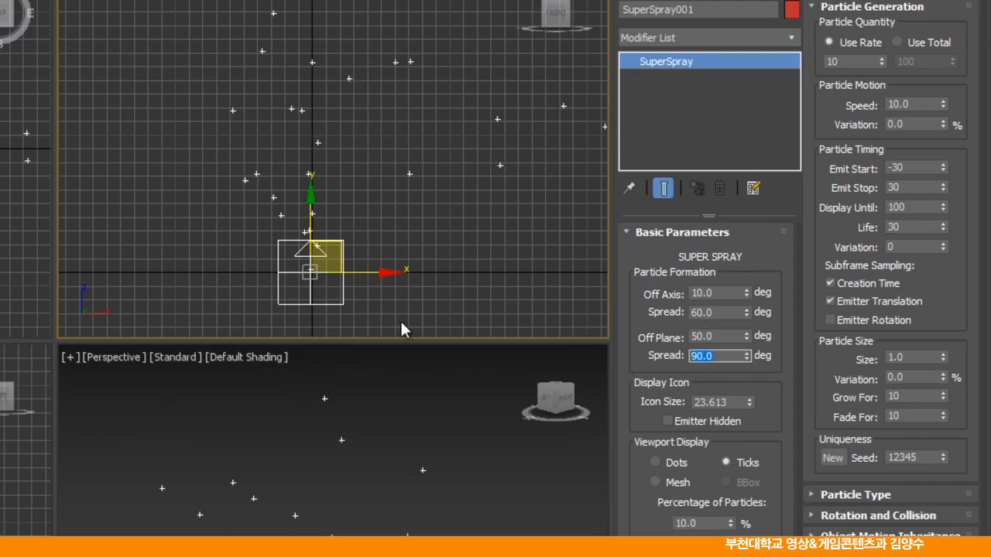
{"action": "left_click", "coordinate": [716, 293]}
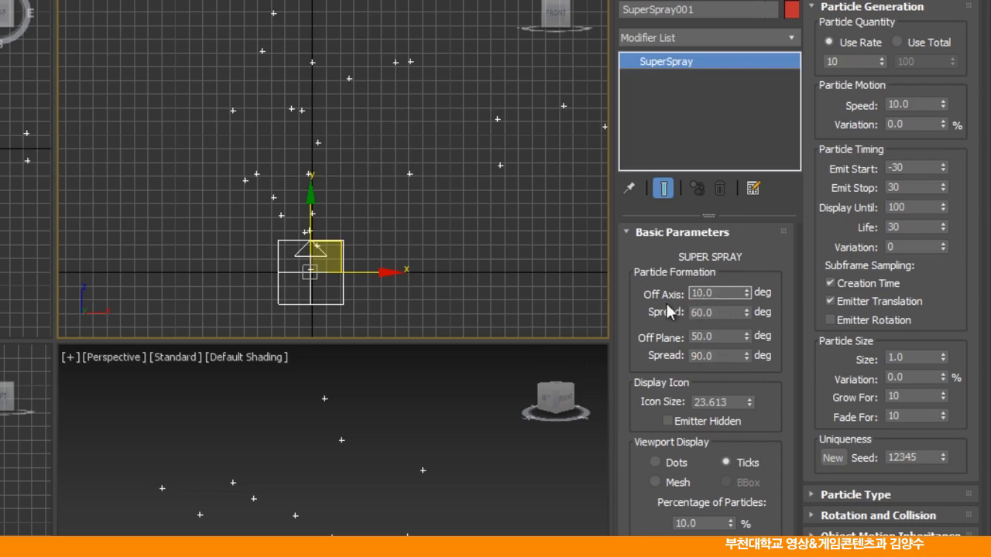
{"action": "left_click", "coordinate": [732, 313]}
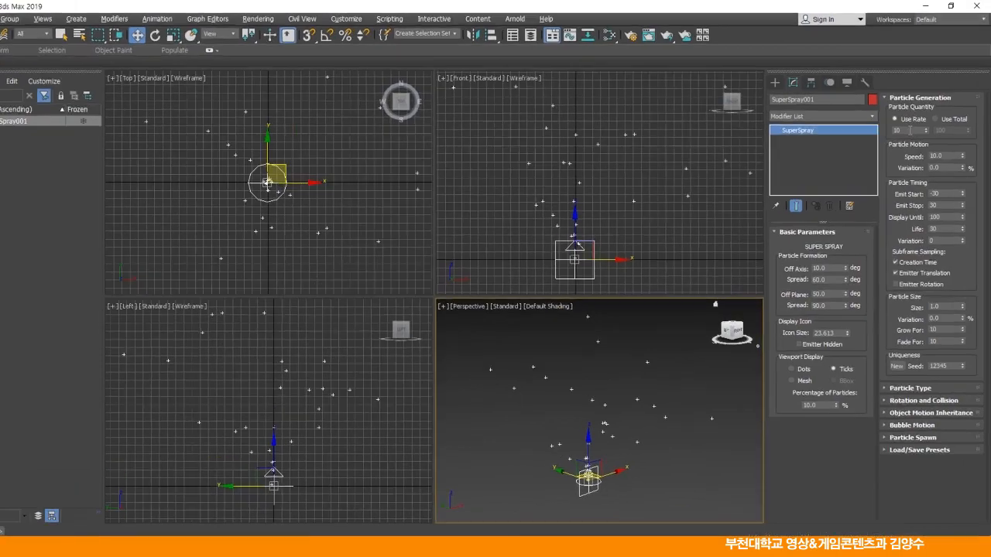
Set the particle quantity's Use Rate value to 50 and scrub the timeline to frame 30.
{"action": "double_click", "coordinate": [910, 130]}
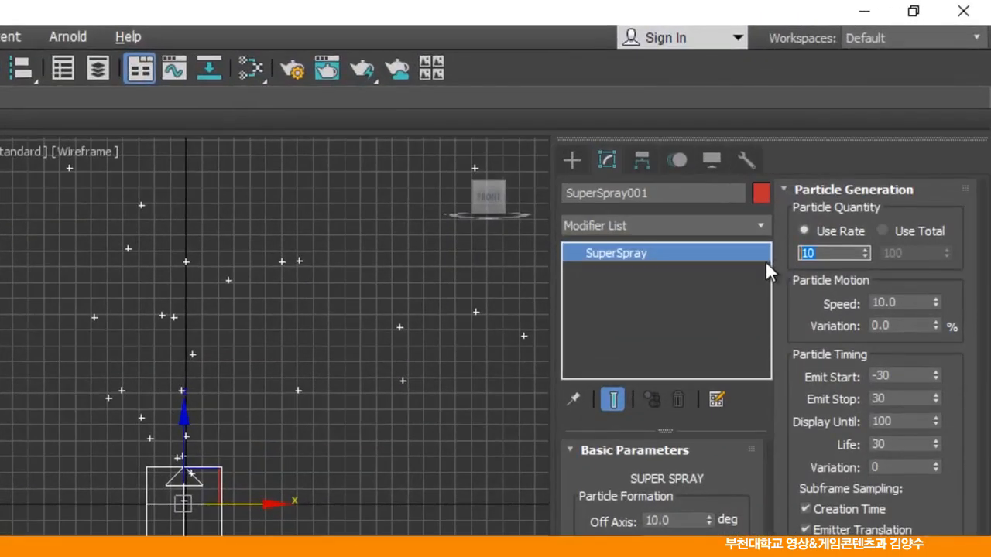
{"action": "type", "text": "50"}
{"action": "key", "text": "Return"}
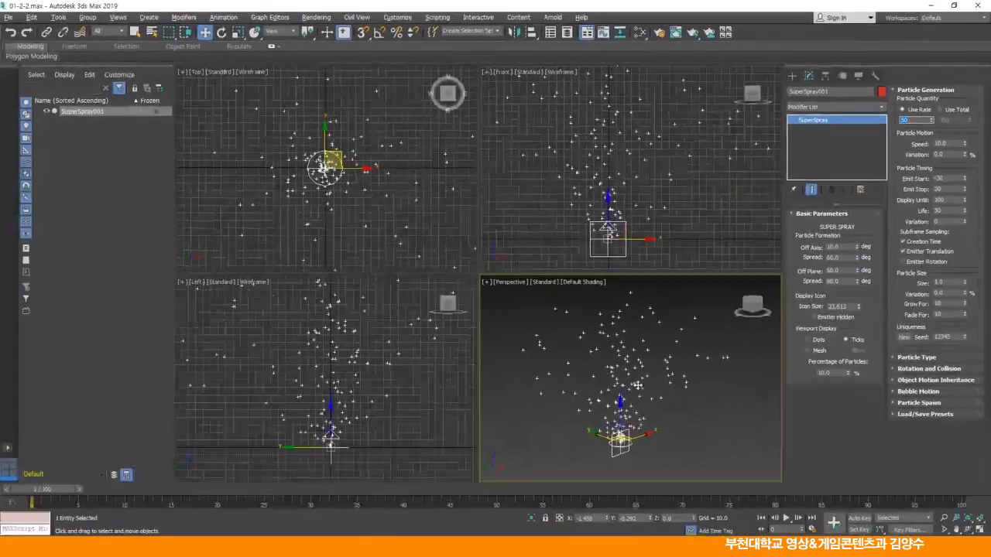
{"action": "mouse_move", "coordinate": [628, 197]}
{"action": "middle_mouse_down"}
{"action": "mouse_move", "coordinate": [627, 212]}
{"action": "mouse_move", "coordinate": [631, 201]}
{"action": "middle_mouse_up"}
{"action": "left_click_drag", "start_coordinate": [48, 490], "coordinate": [318, 492]}
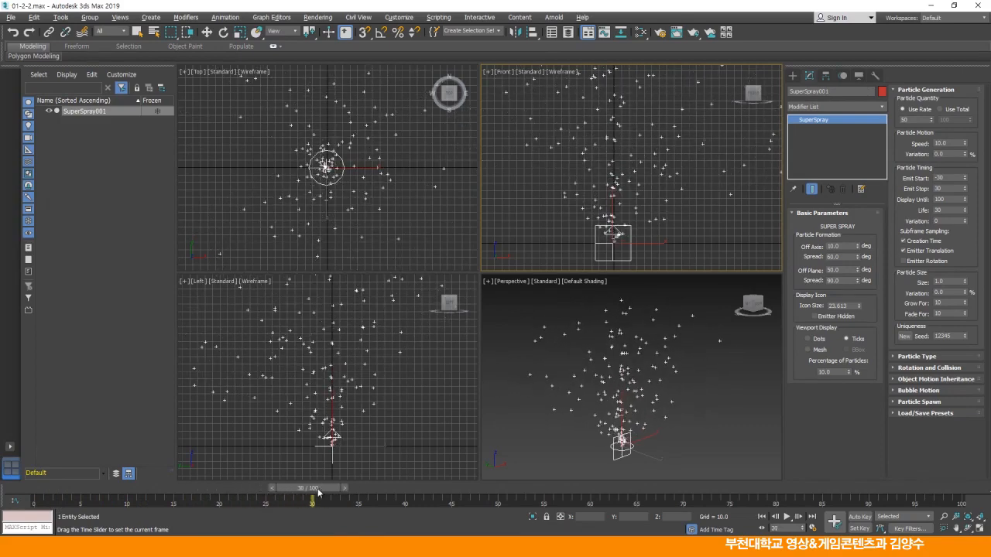
{"action": "mouse_move", "coordinate": [318, 492]}
{"action": "left_mouse_down"}
{"action": "mouse_move", "coordinate": [503, 495]}
{"action": "mouse_move", "coordinate": [321, 492]}
{"action": "left_mouse_up"}
{"action": "key", "text": "w"}
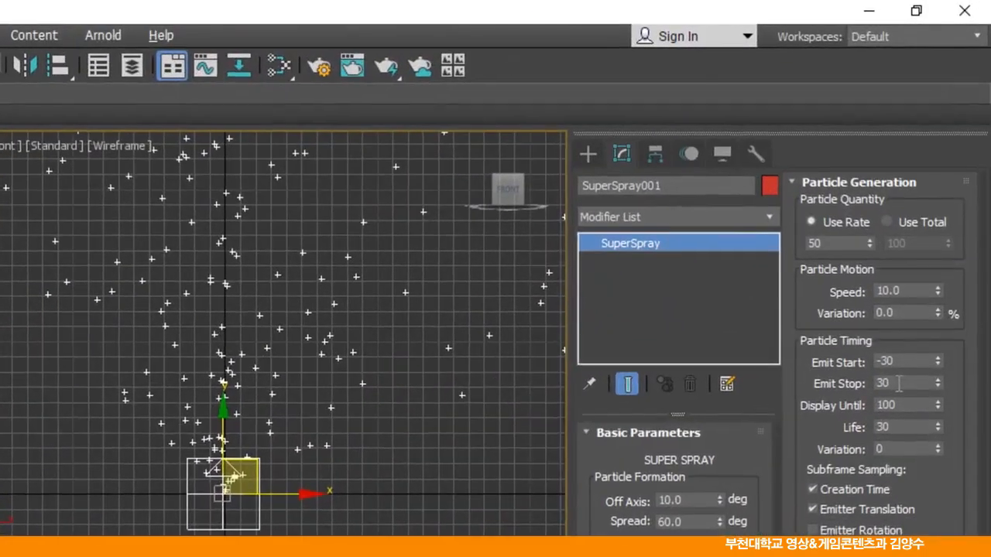
Extend the particle emission by setting Emit Stop to 60, keeping Life at 30.
{"action": "left_click", "coordinate": [936, 189]}
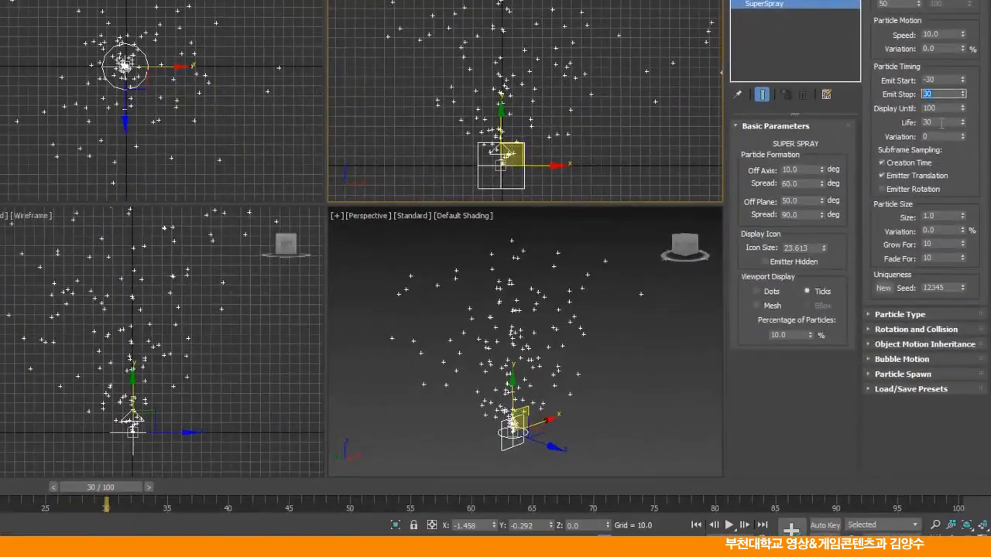
{"action": "left_click_drag", "start_coordinate": [896, 428], "coordinate": [834, 430]}
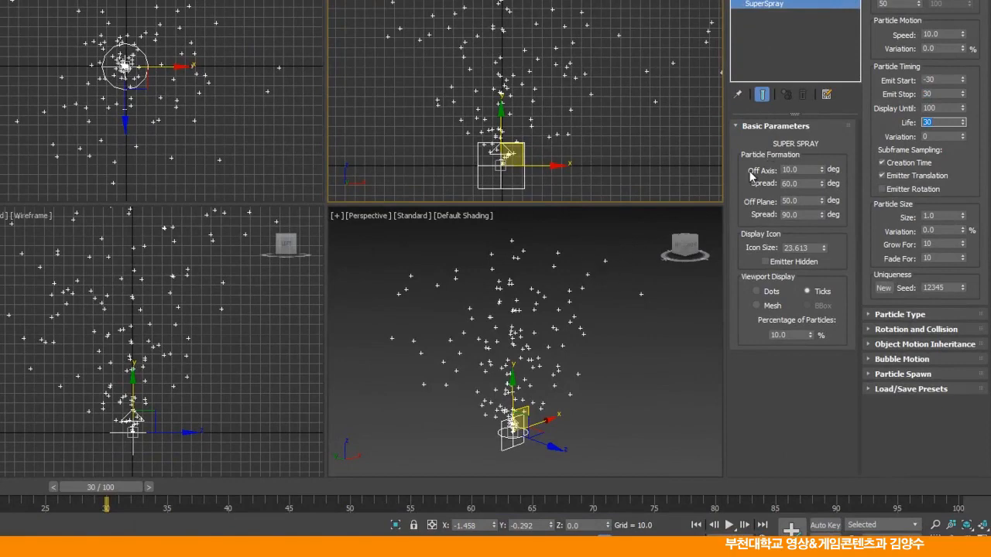
{"action": "left_click_drag", "start_coordinate": [940, 94], "coordinate": [915, 102]}
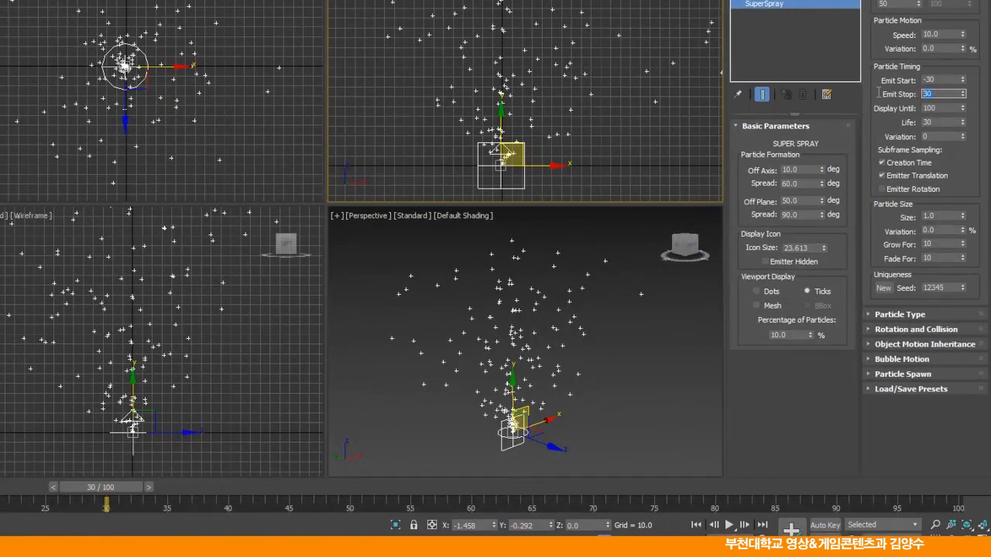
{"action": "type", "text": "60"}
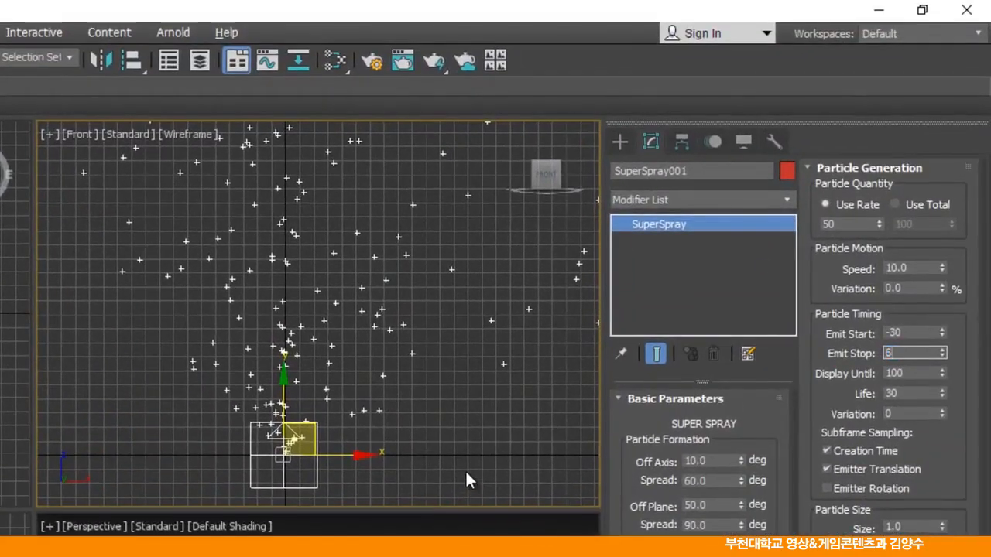
{"action": "key", "text": "Return"}
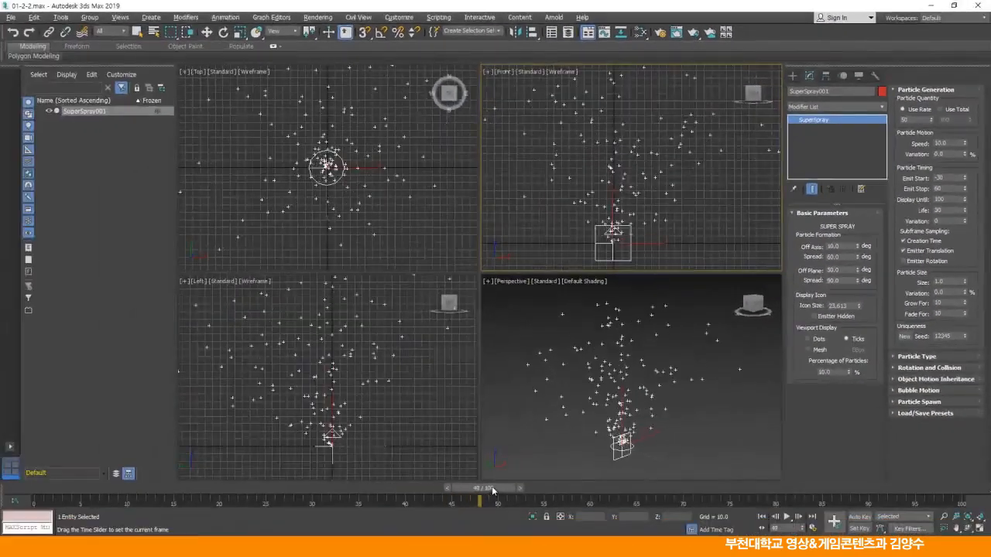
Scrub the timeline to frame 60, set the particle Life to 60, and scrub again to check the spray.
{"action": "left_click_drag", "start_coordinate": [492, 489], "coordinate": [590, 474]}
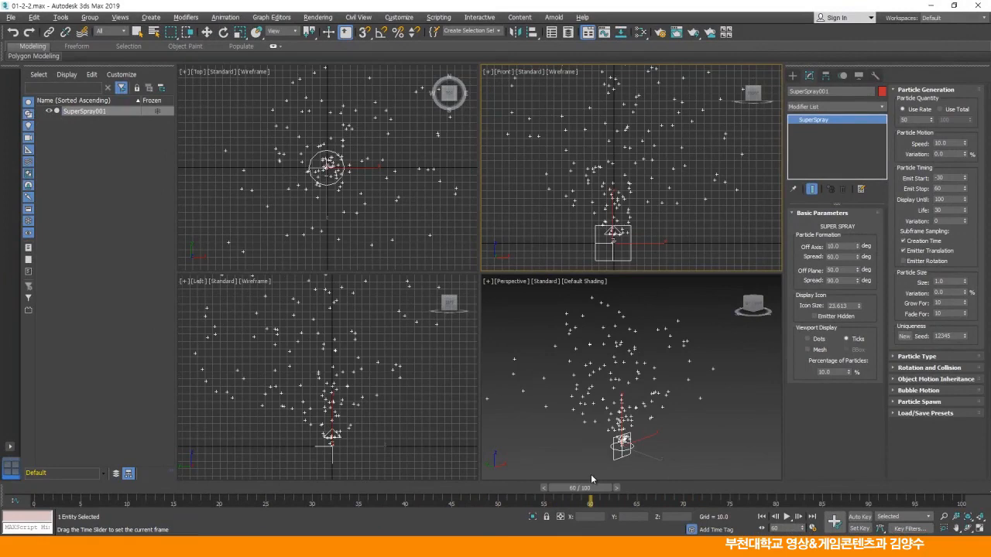
{"action": "key", "text": "w"}
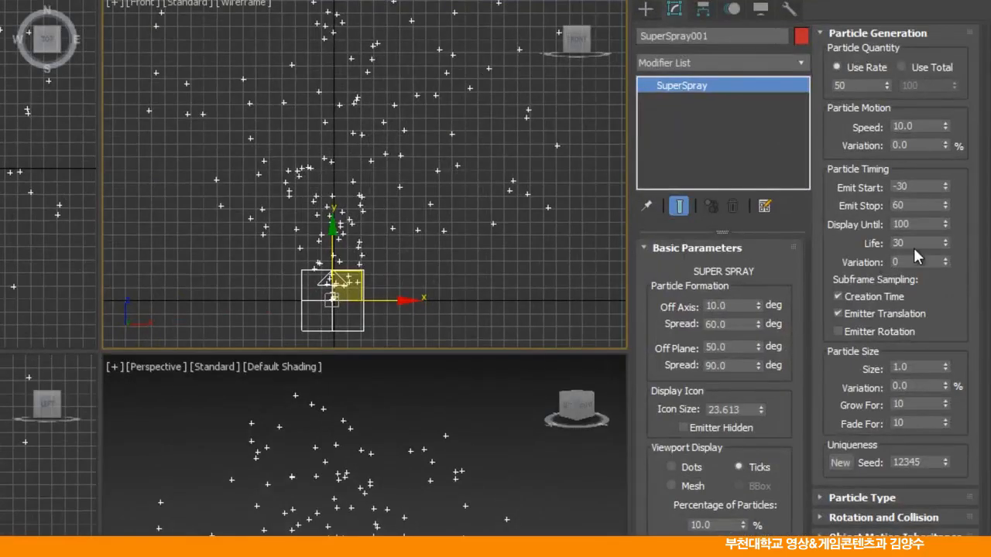
{"action": "double_click", "coordinate": [916, 243]}
{"action": "type", "text": "60"}
{"action": "key", "text": "Return"}
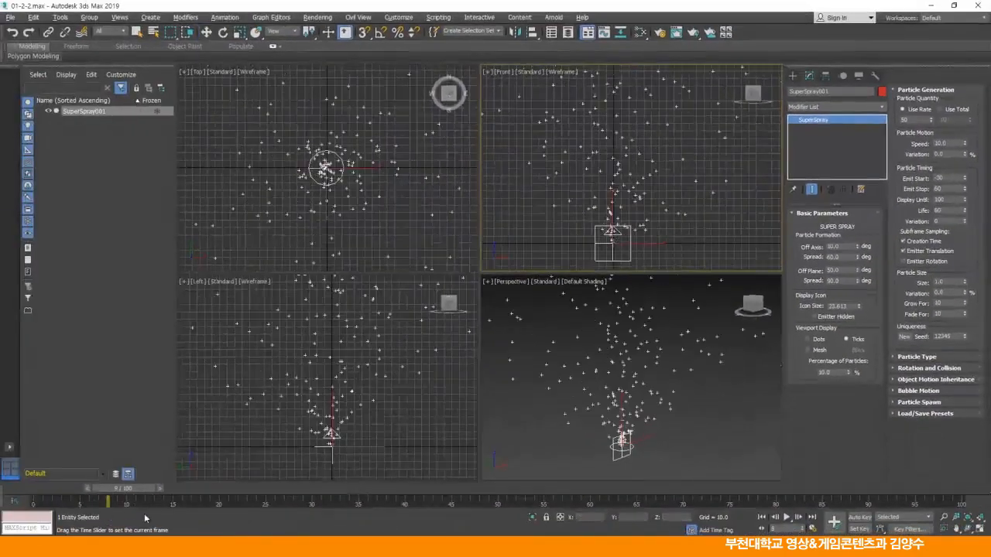
{"action": "left_click_drag", "start_coordinate": [495, 489], "coordinate": [353, 472]}
{"action": "key", "text": "w"}
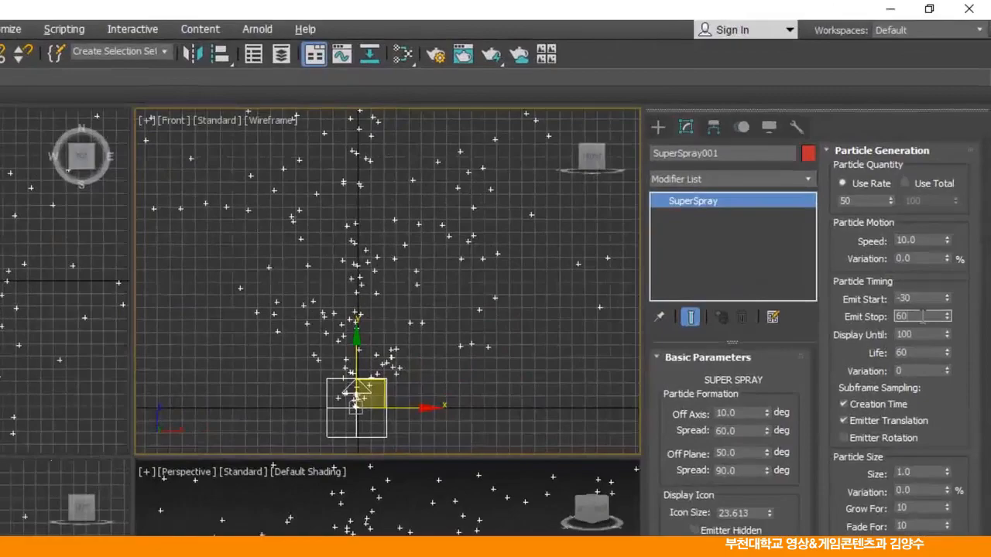
Set Emit Stop to 100 and scrub the timeline to frame 100.
{"action": "left_click_drag", "start_coordinate": [943, 188], "coordinate": [895, 191]}
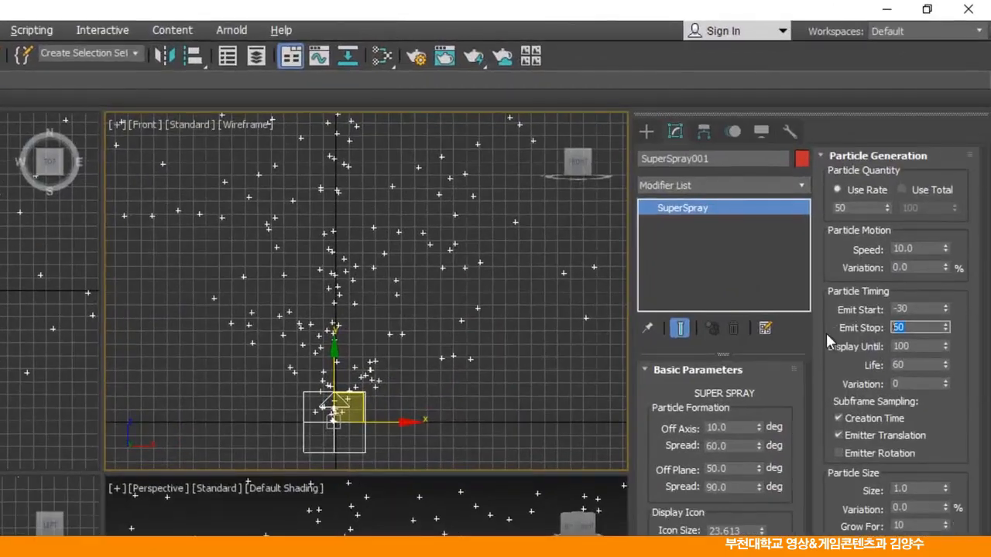
{"action": "type", "text": "100"}
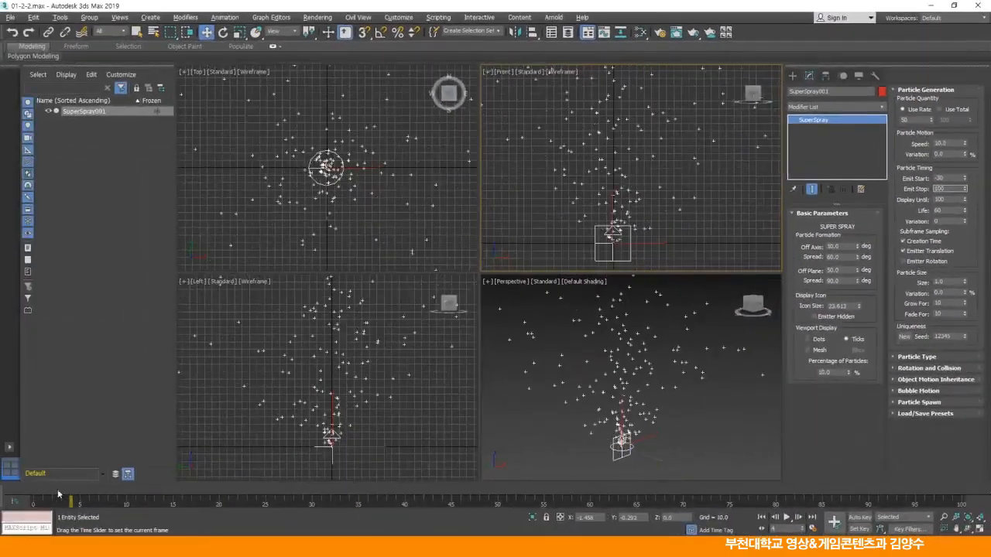
{"action": "left_click_drag", "start_coordinate": [58, 493], "coordinate": [967, 486]}
{"action": "key", "text": "w"}
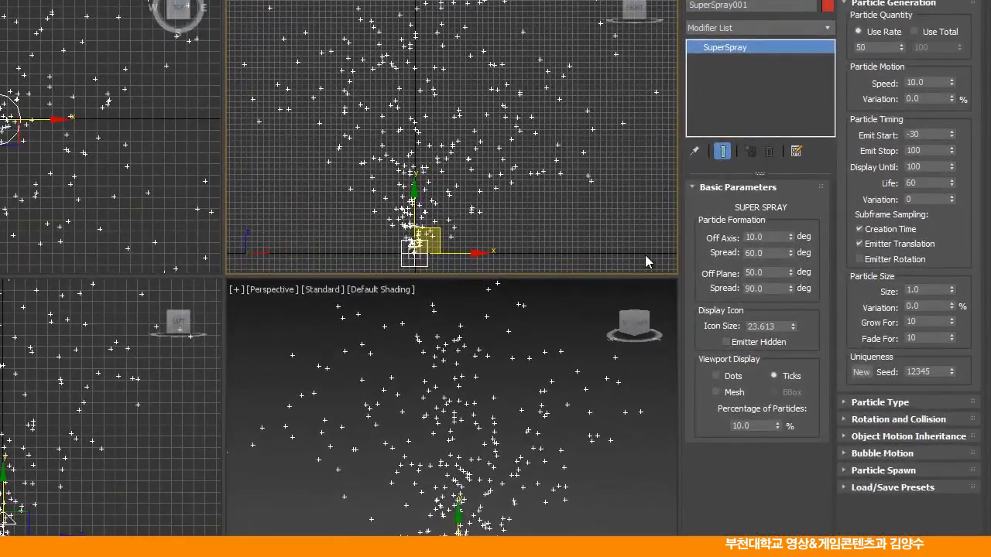
Change the Super Spray's viewport display to Dots, keeping the formation angles as they are.
{"action": "left_click", "coordinate": [771, 254]}
{"action": "left_click", "coordinate": [778, 274]}
{"action": "left_click", "coordinate": [772, 289]}
{"action": "left_click", "coordinate": [715, 376]}
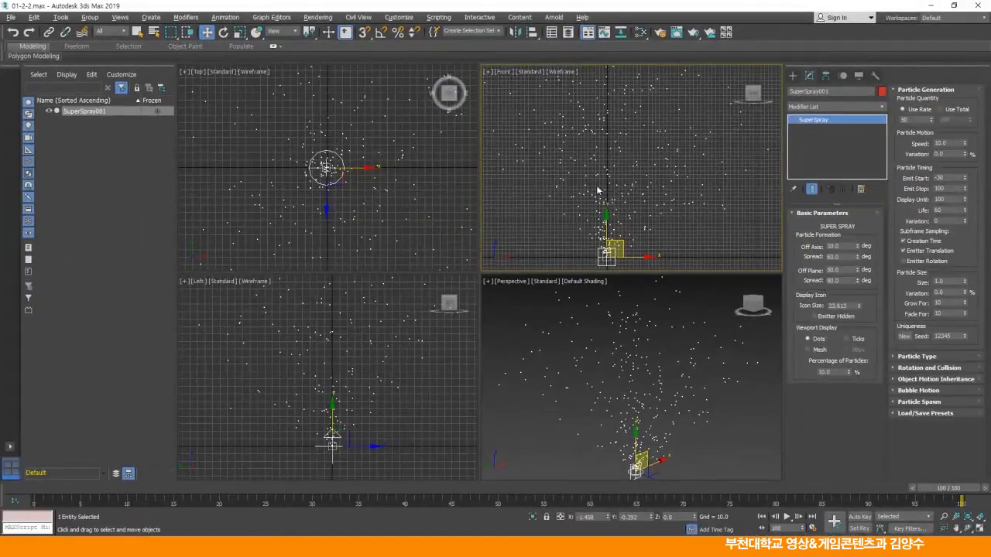
Hide the grid in the Front, Top and Left viewports and recentre the spray in the Front and Perspective views.
{"action": "key", "text": "g"}
{"action": "right_click", "coordinate": [371, 245]}
{"action": "key", "text": "g"}
{"action": "right_click", "coordinate": [377, 321]}
{"action": "key", "text": "g"}
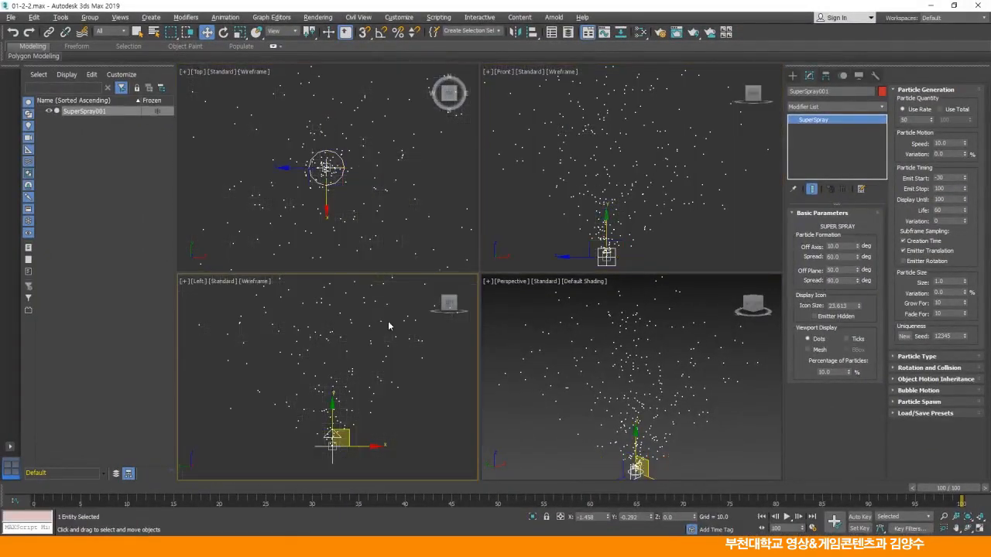
{"action": "middle_click_drag", "start_coordinate": [687, 225], "coordinate": [714, 221]}
{"action": "middle_click_drag", "start_coordinate": [698, 374], "coordinate": [696, 367]}
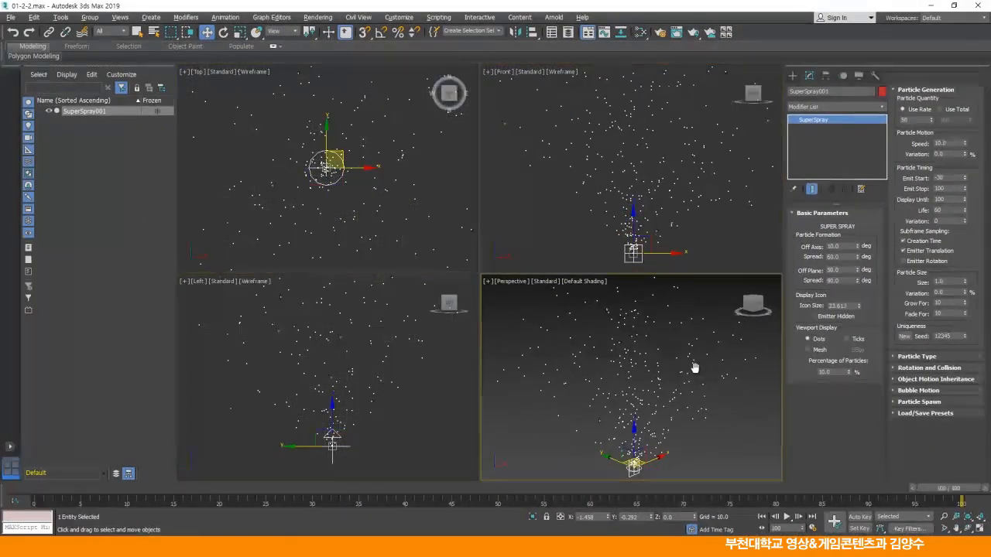
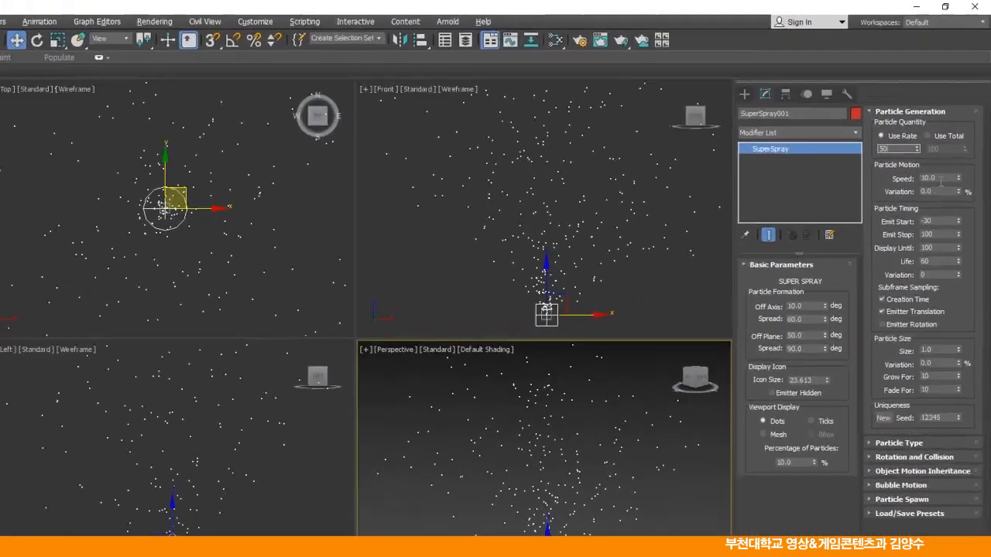
Try a particle motion Speed of 5 and inspect the spray in the Front view.
{"action": "double_click", "coordinate": [940, 143]}
{"action": "middle_click_drag", "start_coordinate": [475, 281], "coordinate": [456, 298]}
{"action": "scroll", "coordinate": [429, 252], "scroll_direction": "down", "scroll_amount": 3}
{"action": "double_click", "coordinate": [933, 236]}
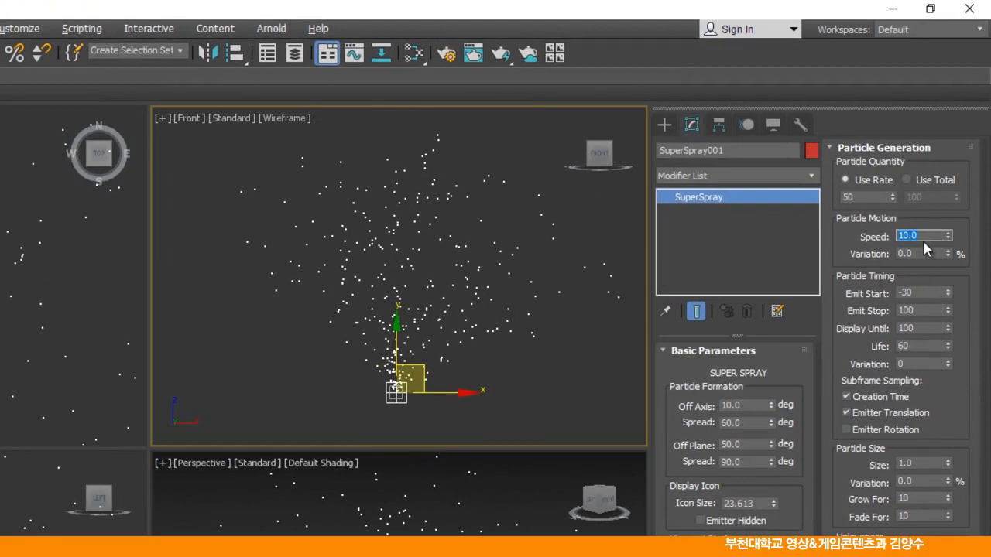
{"action": "type", "text": "5"}
{"action": "key", "text": "Return"}
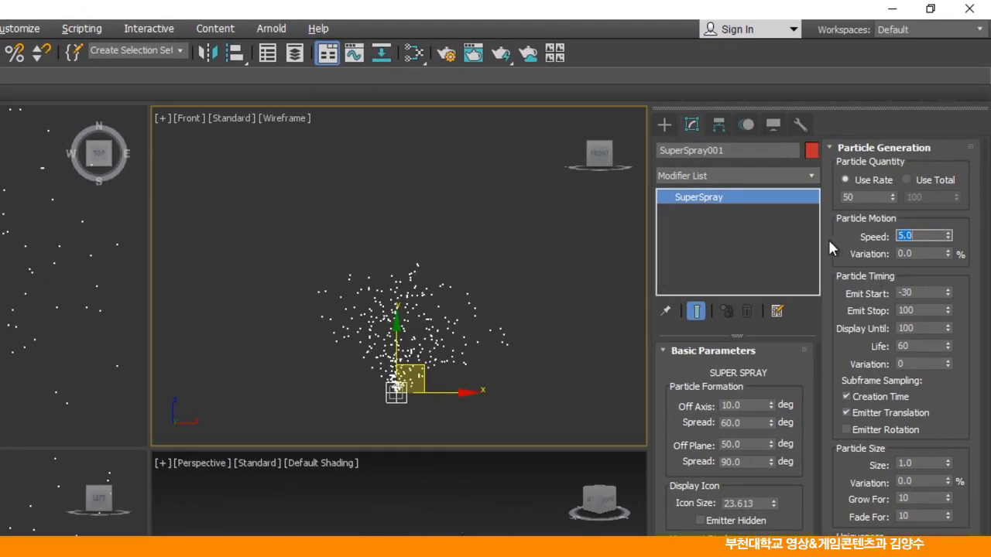
{"action": "scroll", "coordinate": [469, 360], "scroll_direction": "up", "scroll_amount": 3}
{"action": "middle_click_drag", "start_coordinate": [469, 356], "coordinate": [499, 364]}
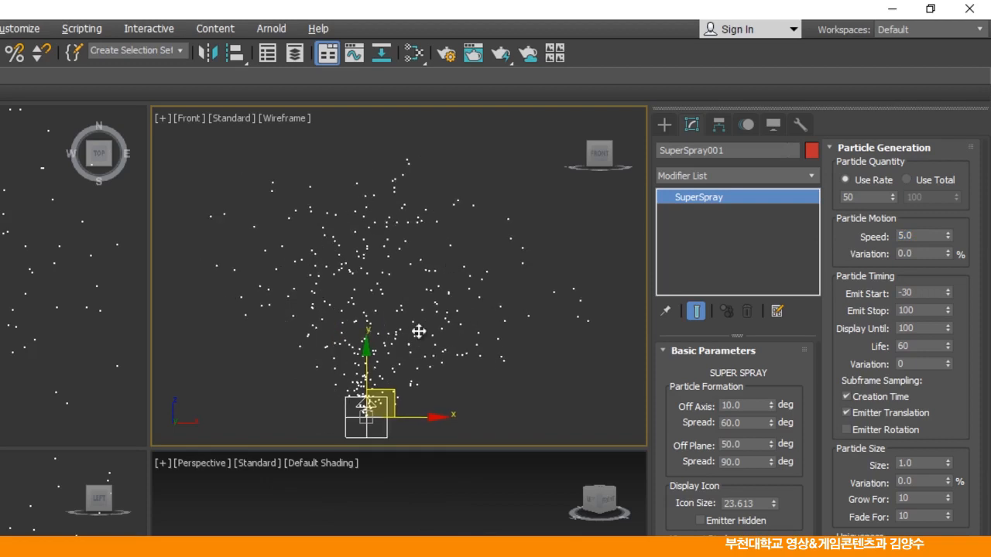
Return the particle motion Speed to 10 and set its Variation to 3%.
{"action": "double_click", "coordinate": [926, 236]}
{"action": "type", "text": "10"}
{"action": "key", "text": "Return"}
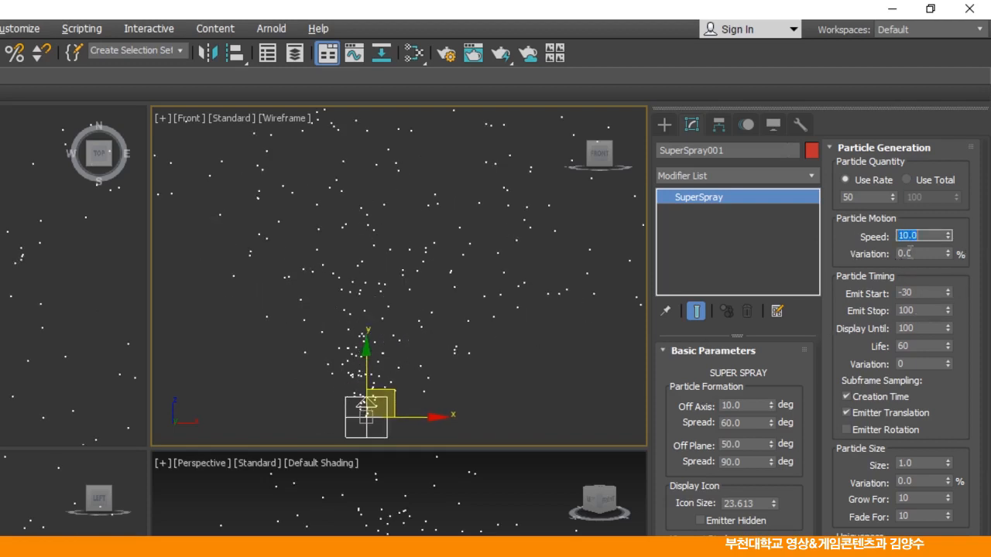
{"action": "scroll", "coordinate": [452, 314], "scroll_direction": "down", "scroll_amount": 2}
{"action": "middle_click_drag", "start_coordinate": [451, 313], "coordinate": [449, 361]}
{"action": "scroll", "coordinate": [460, 349], "scroll_direction": "down", "scroll_amount": 2}
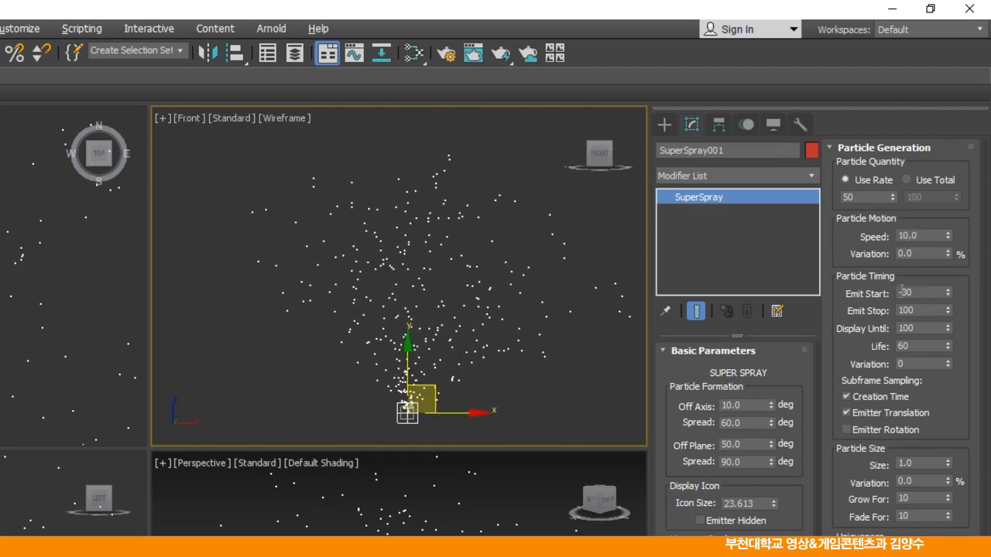
{"action": "double_click", "coordinate": [923, 254]}
{"action": "key", "text": "Return"}
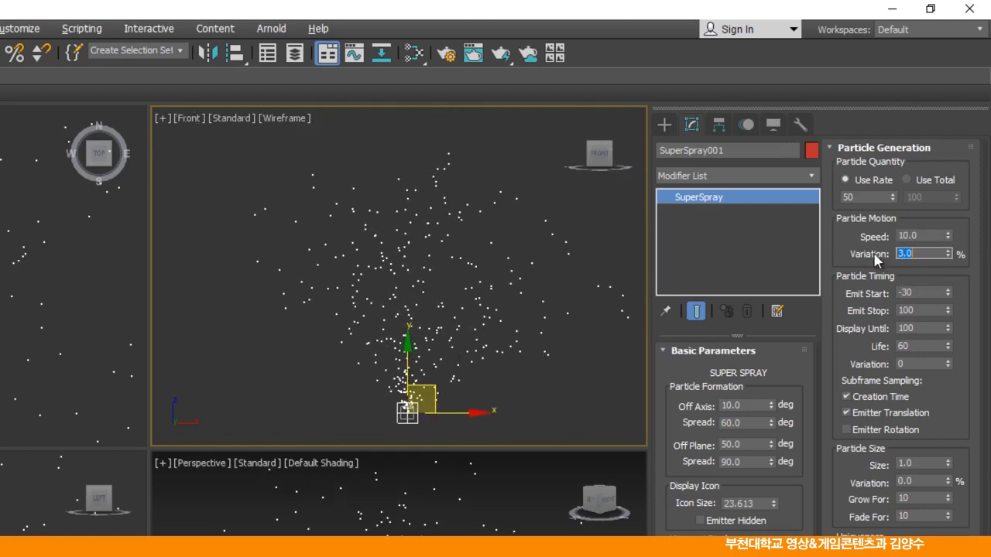
Review the motion and timing values, and scrub from frame 0 to 100 to examine the emission.
{"action": "left_click", "coordinate": [924, 237]}
{"action": "left_click", "coordinate": [925, 252]}
{"action": "left_click", "coordinate": [923, 292]}
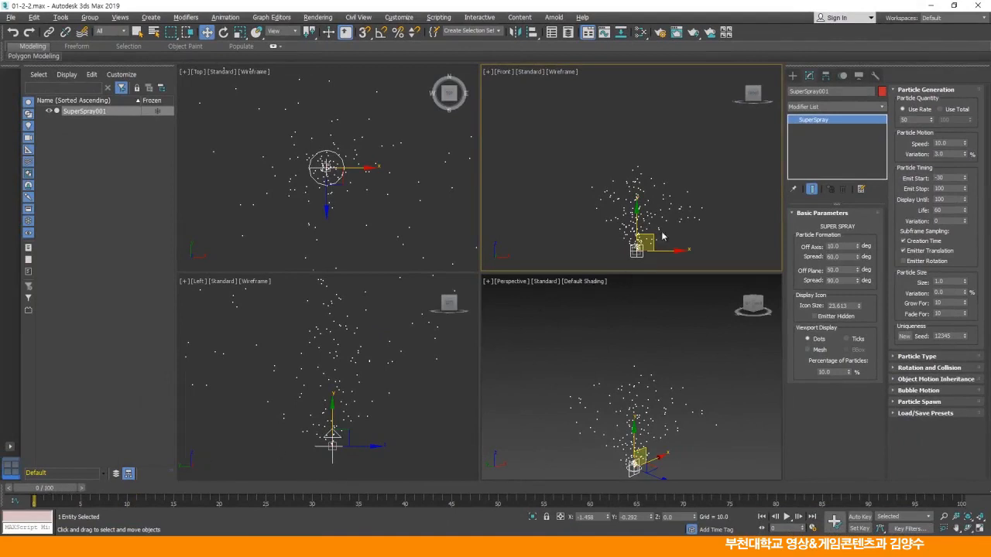
{"action": "double_click", "coordinate": [943, 189]}
{"action": "left_click_drag", "start_coordinate": [62, 489], "coordinate": [960, 486]}
{"action": "key", "text": "w"}
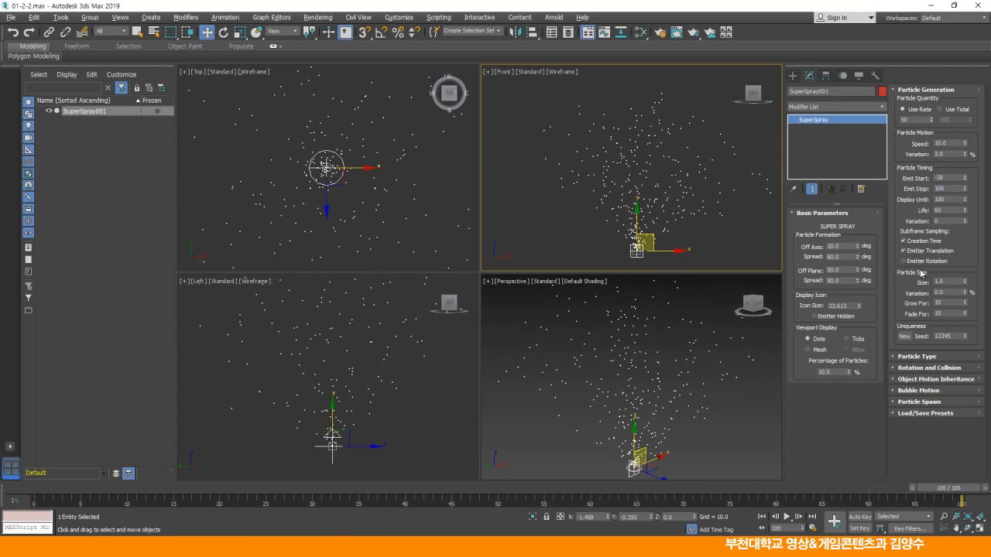
Try a particle Life of 30 against 60 to compare how far the spray reaches.
{"action": "double_click", "coordinate": [945, 208]}
{"action": "type", "text": "3060"}
{"action": "key", "text": "Return"}
{"action": "type", "text": "60"}
{"action": "key", "text": "Return"}
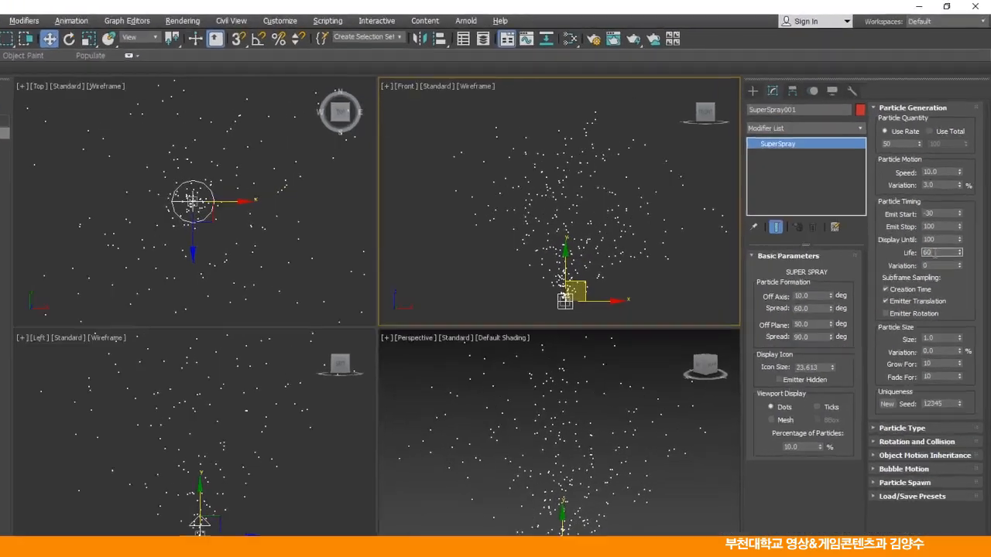
{"action": "type", "text": "60"}
{"action": "key", "text": "Return"}
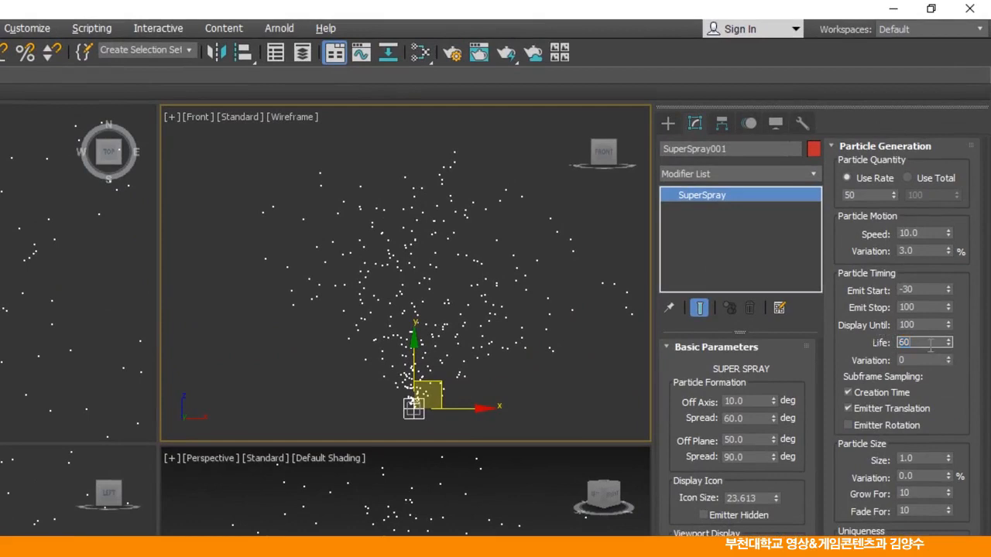
{"action": "type", "text": "30"}
{"action": "key", "text": "Return"}
Display the particles as Mesh, set the standard particle type to Tetra, and play the animation, stopping at frame 41.
{"action": "left_click", "coordinate": [658, 453]}
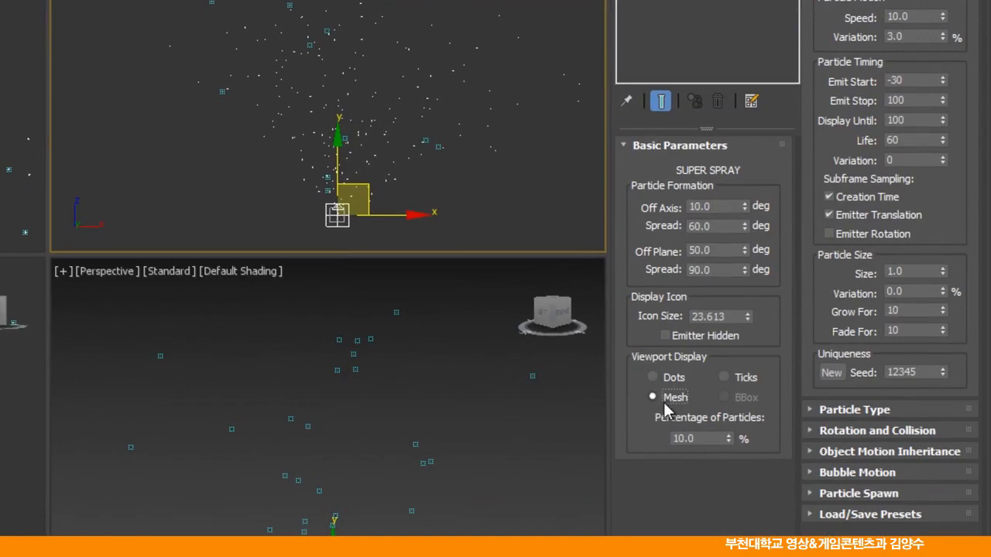
{"action": "left_click", "coordinate": [825, 410]}
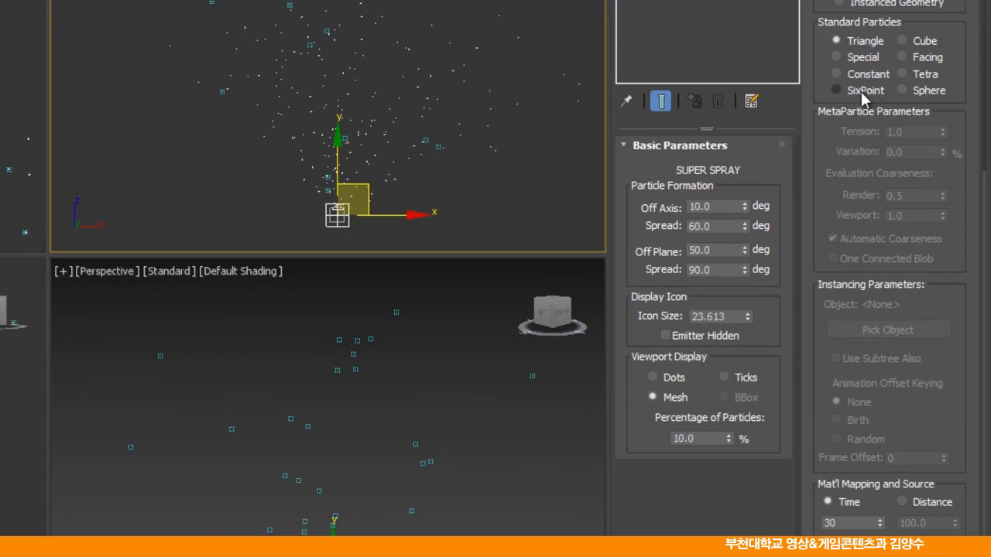
{"action": "left_click", "coordinate": [901, 73]}
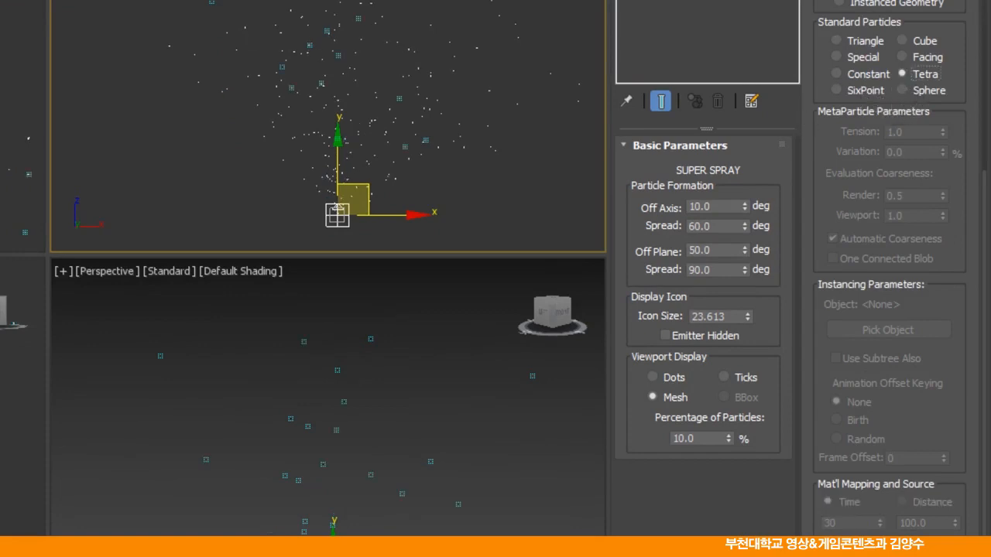
{"action": "key", "text": "slash"}
{"action": "left_click", "coordinate": [786, 516]}
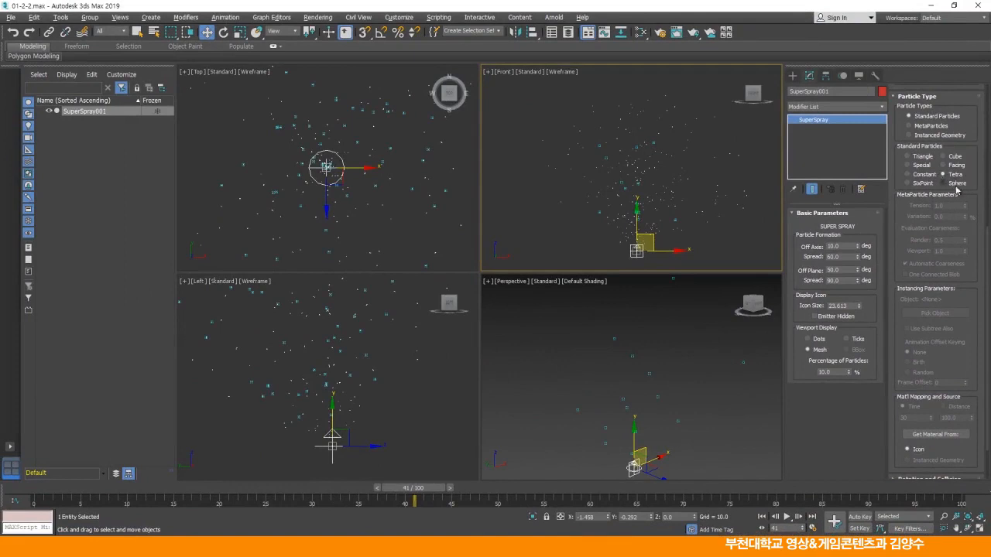
Inspect the particles up close in the Perspective view, and maximize that viewport with the whole spray framed.
{"action": "scroll", "coordinate": [648, 349], "scroll_direction": "up", "scroll_amount": 8}
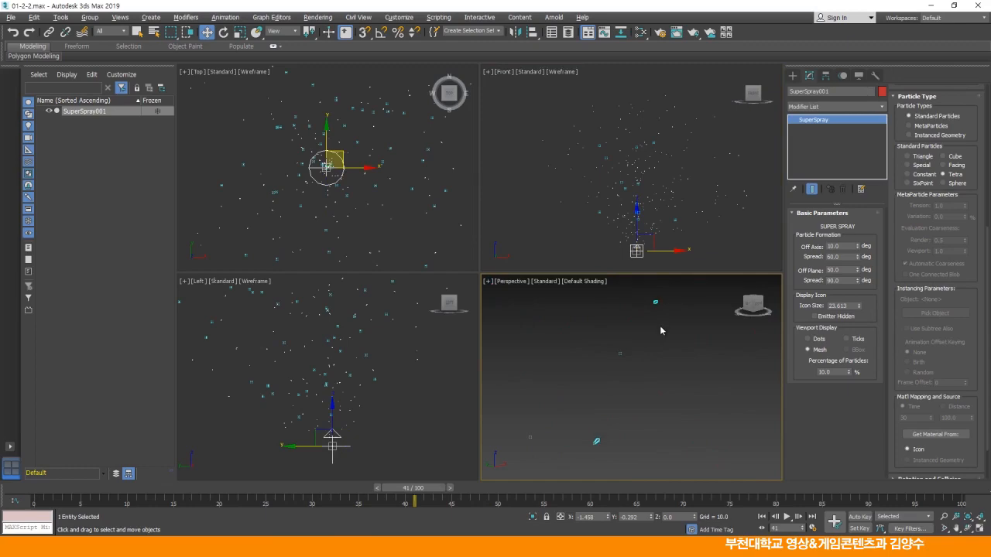
{"action": "scroll", "coordinate": [663, 325], "scroll_direction": "down", "scroll_amount": 8}
{"action": "middle_click_drag", "start_coordinate": [682, 348], "coordinate": [656, 371]}
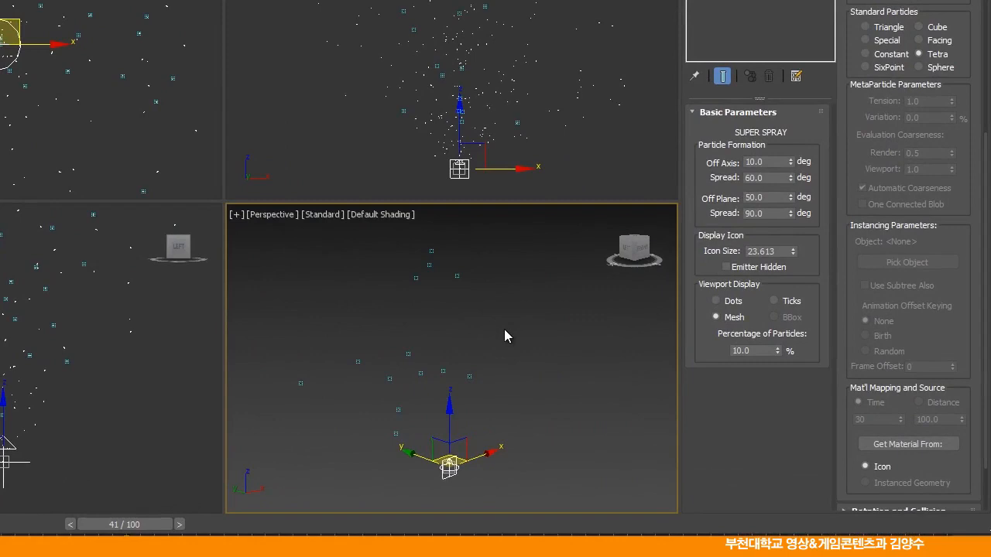
{"action": "key", "text": "alt+w"}
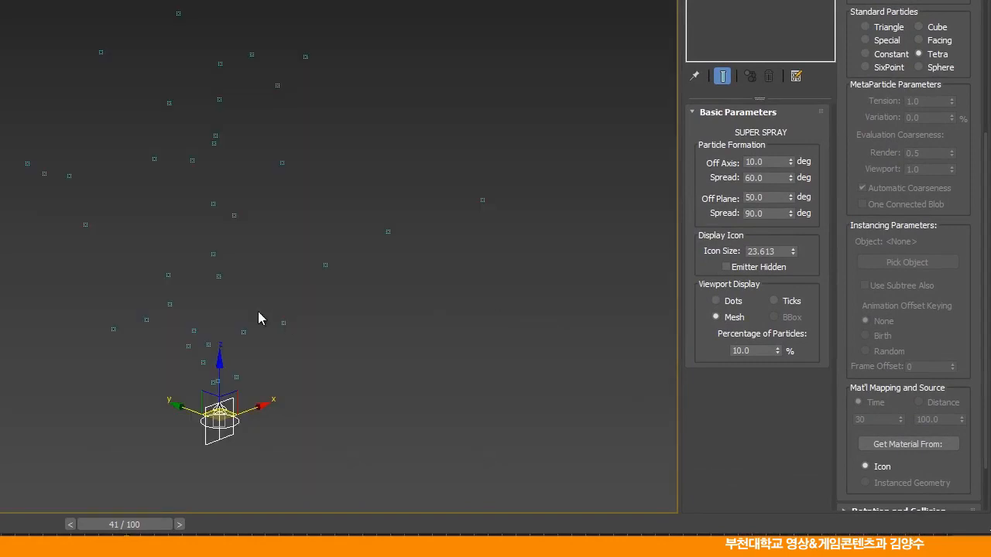
{"action": "middle_click_drag", "start_coordinate": [283, 325], "coordinate": [274, 351]}
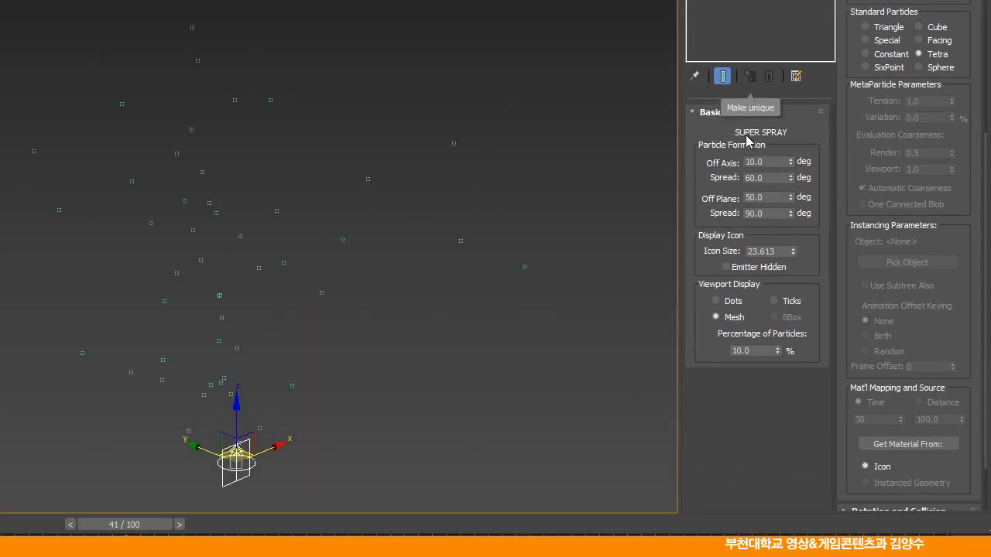
Set the particle Size to 5 and examine the tetra shapes up close in the Perspective view.
{"action": "left_click_drag", "start_coordinate": [856, 45], "coordinate": [860, 364]}
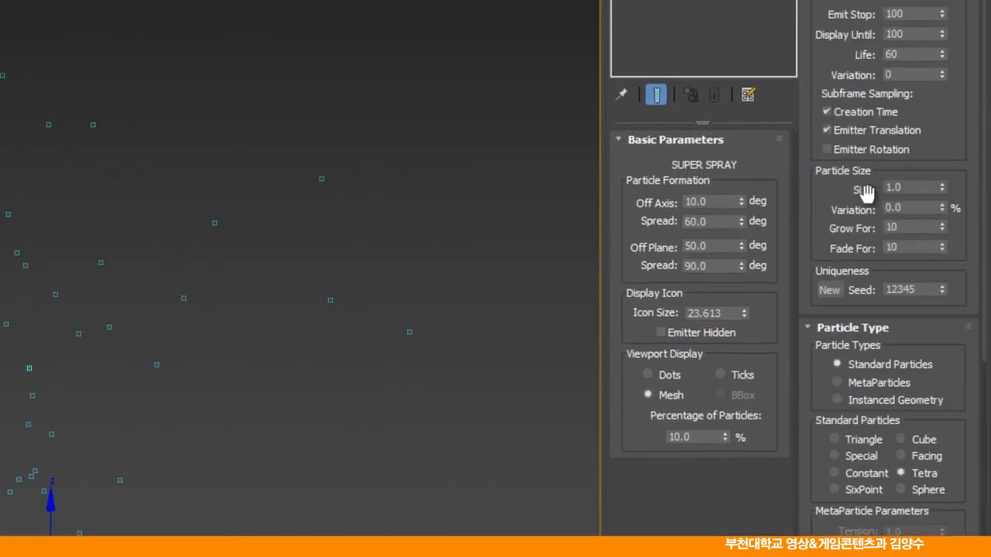
{"action": "double_click", "coordinate": [906, 188]}
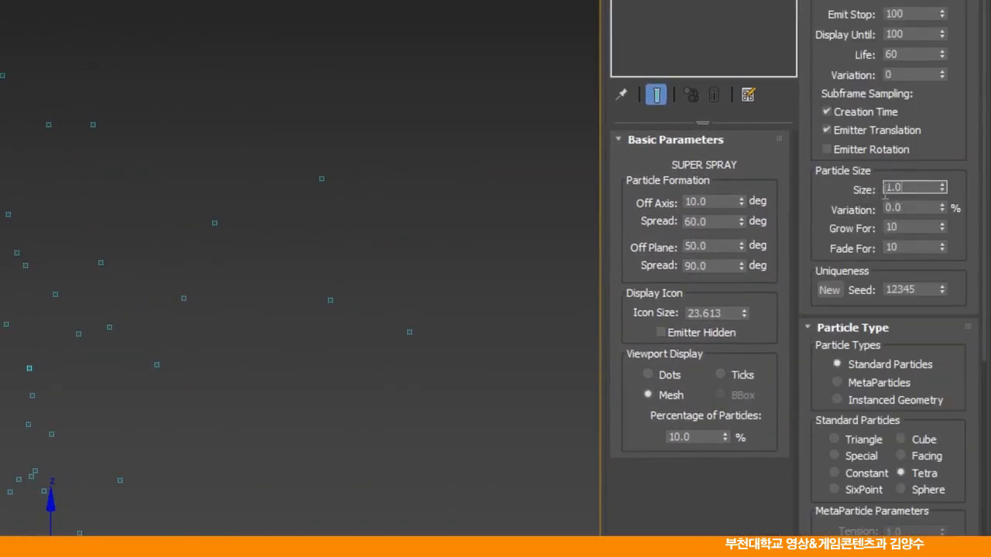
{"action": "type", "text": "5"}
{"action": "key", "text": "Return"}
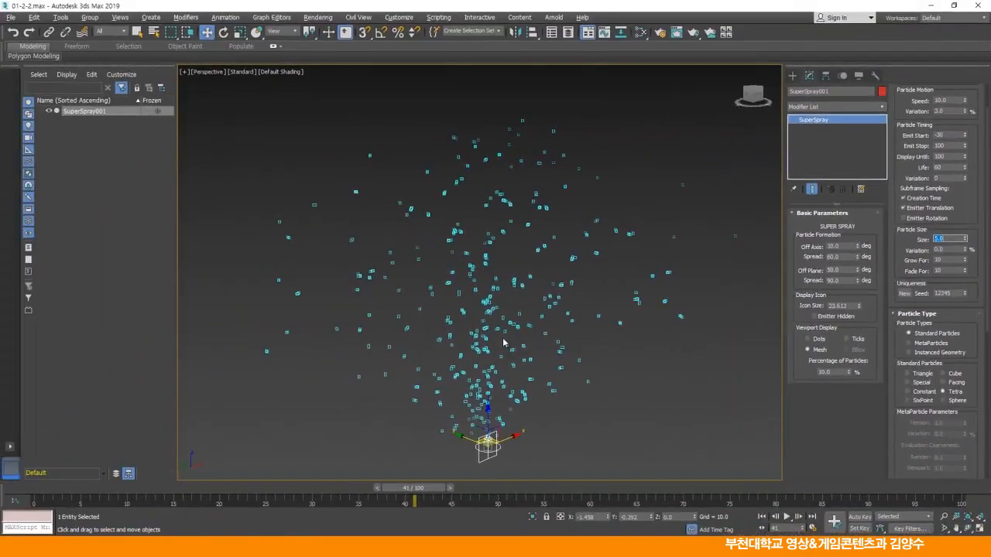
{"action": "scroll", "coordinate": [78, 373], "scroll_direction": "up", "scroll_amount": 5}
{"action": "middle_click_drag", "start_coordinate": [78, 374], "coordinate": [82, 368]}
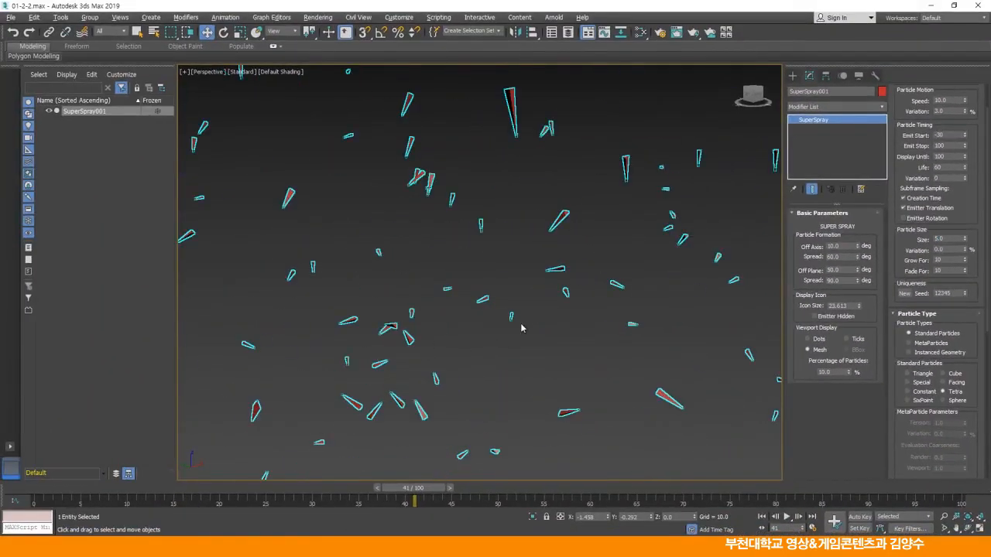
{"action": "scroll", "coordinate": [519, 322], "scroll_direction": "down", "scroll_amount": 5}
Change the Super Spray's object color from the custom colors to white and deselect the spray.
{"action": "left_click", "coordinate": [692, 355]}
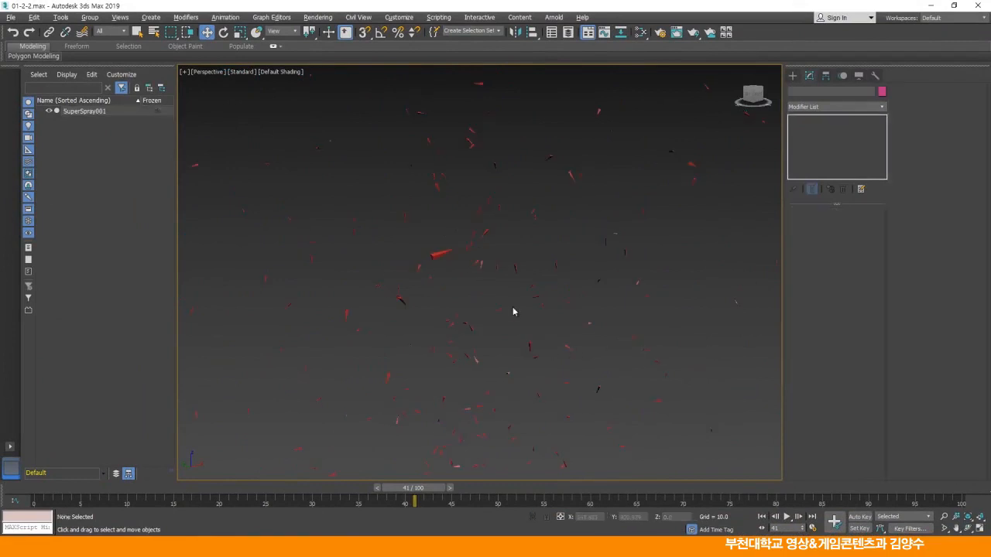
{"action": "left_click_drag", "start_coordinate": [402, 232], "coordinate": [599, 321]}
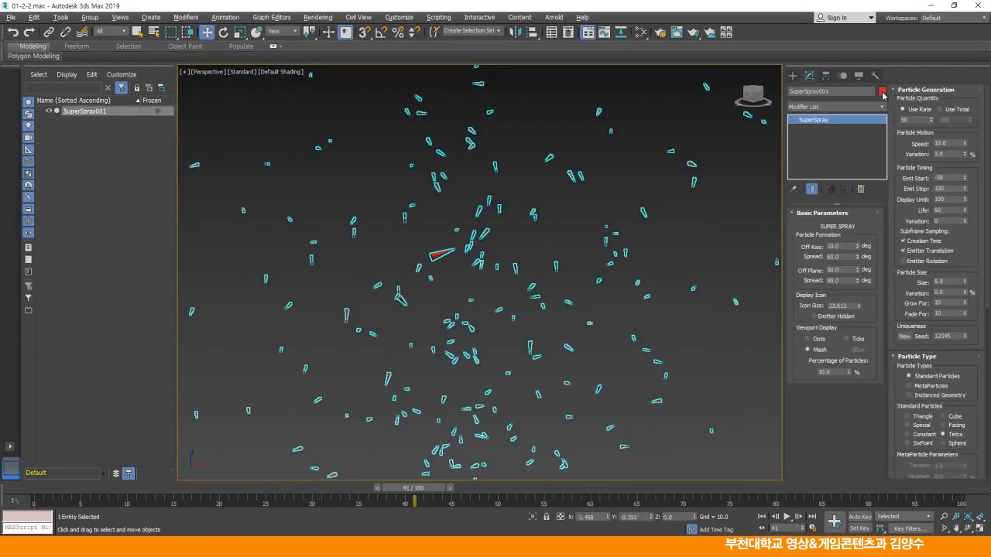
{"action": "left_click", "coordinate": [882, 91]}
{"action": "left_click", "coordinate": [587, 296]}
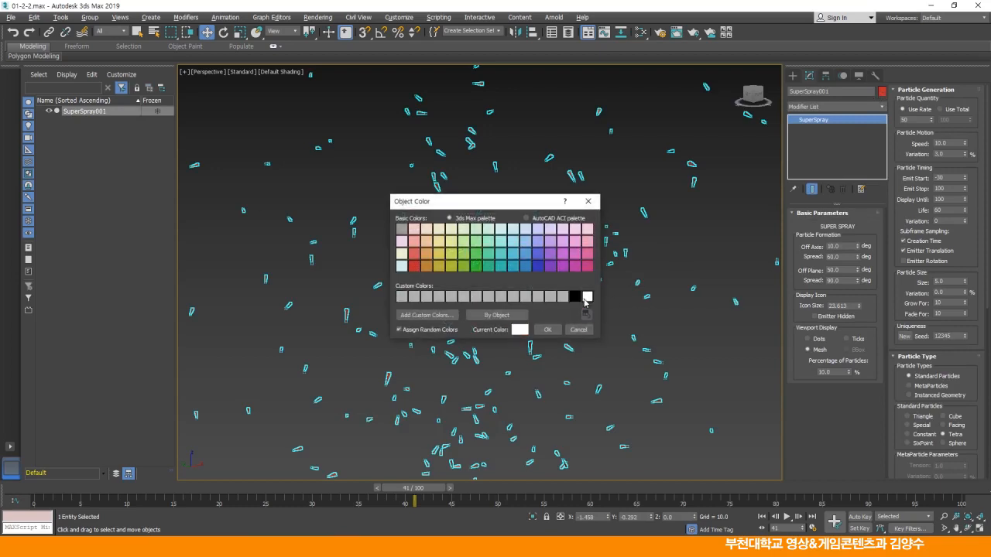
{"action": "left_click", "coordinate": [547, 330]}
{"action": "left_click", "coordinate": [708, 233]}
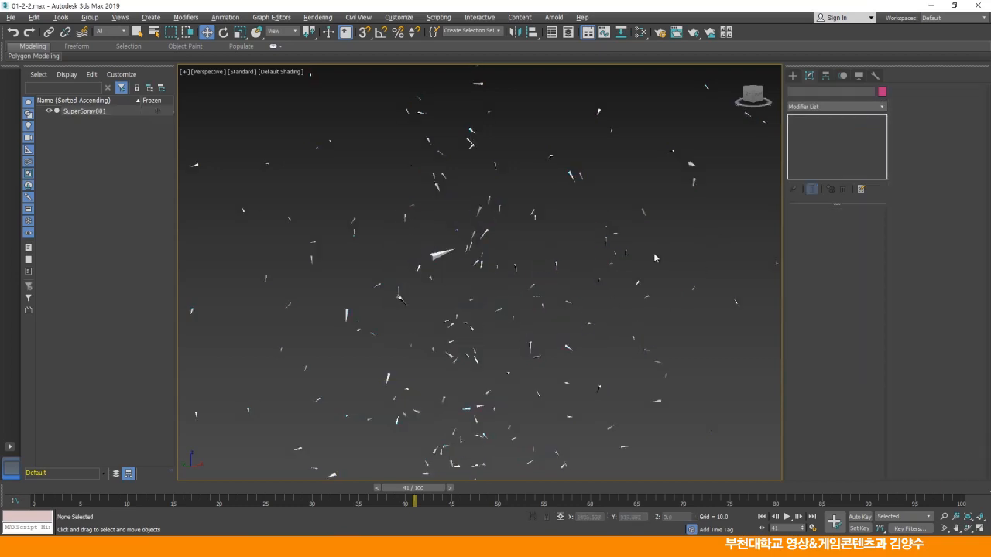
Examine the white tetra particles up close, with the Super Spray selected and the whole spray framed in the Perspective view.
{"action": "scroll", "coordinate": [470, 293], "scroll_direction": "up", "scroll_amount": 3}
{"action": "middle_click_drag", "start_coordinate": [471, 293], "coordinate": [474, 288]}
{"action": "scroll", "coordinate": [474, 288], "scroll_direction": "down", "scroll_amount": 2}
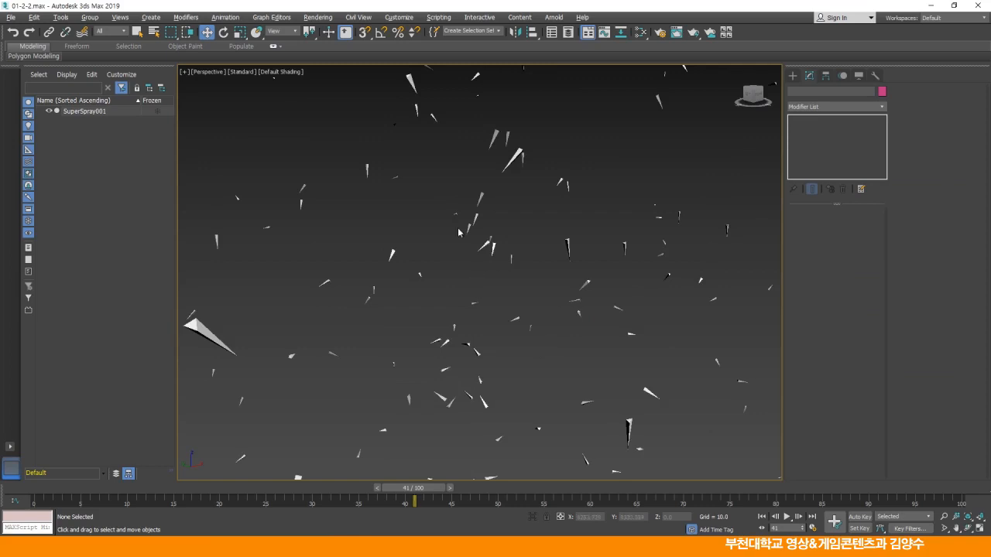
{"action": "scroll", "coordinate": [527, 261], "scroll_direction": "down", "scroll_amount": 3}
{"action": "left_click", "coordinate": [593, 330]}
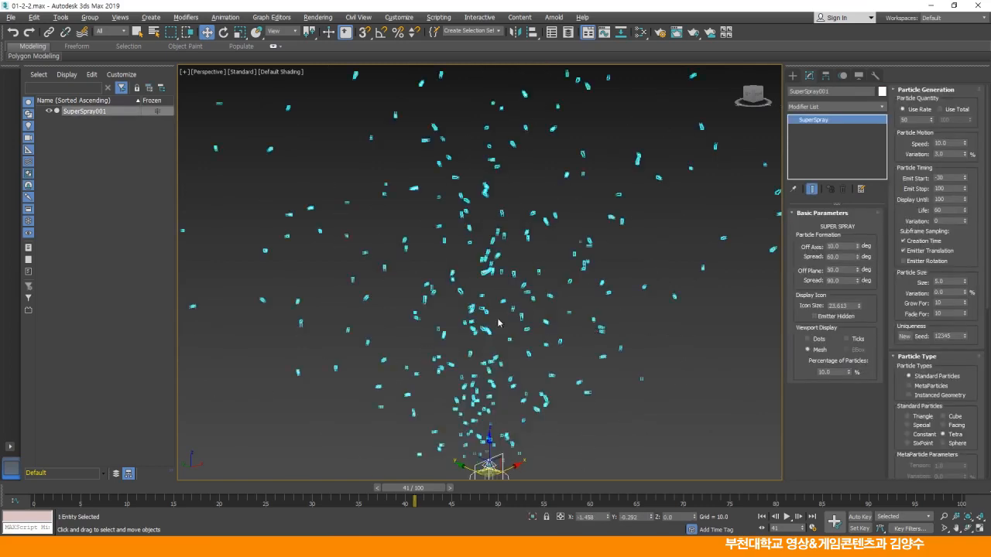
{"action": "scroll", "coordinate": [591, 298], "scroll_direction": "down", "scroll_amount": 4}
{"action": "middle_click_drag", "start_coordinate": [591, 298], "coordinate": [548, 307]}
{"action": "scroll", "coordinate": [549, 308], "scroll_direction": "up", "scroll_amount": 2}
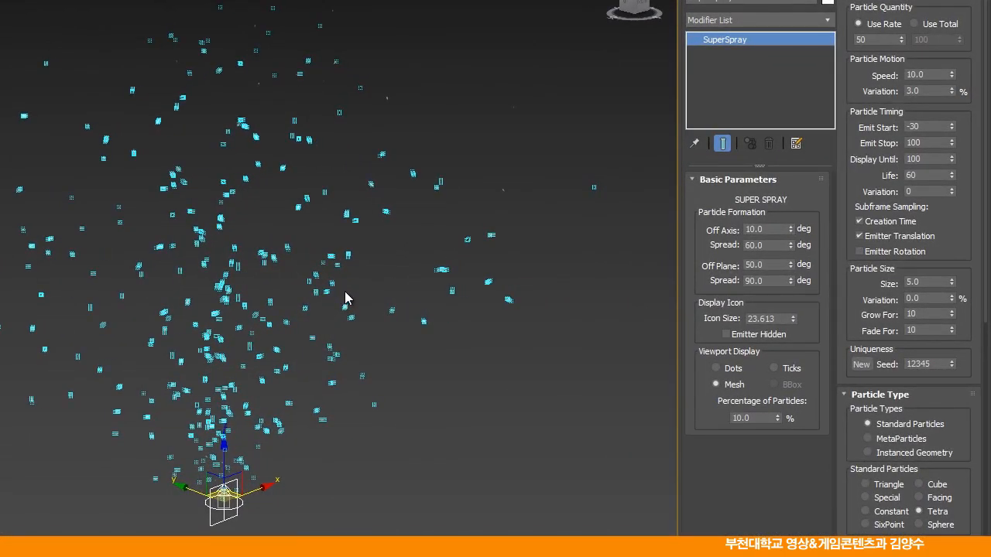
{"action": "middle_click_drag", "start_coordinate": [362, 344], "coordinate": [373, 363]}
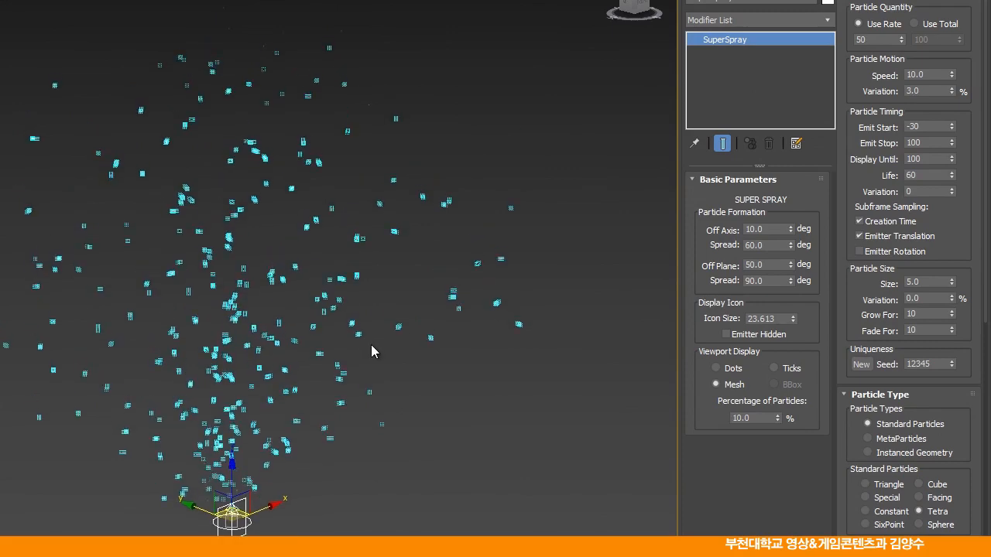
Create a planar Wind force with an icon size of about 74 beside the spray in the Front view.
{"action": "left_click", "coordinate": [636, 67]}
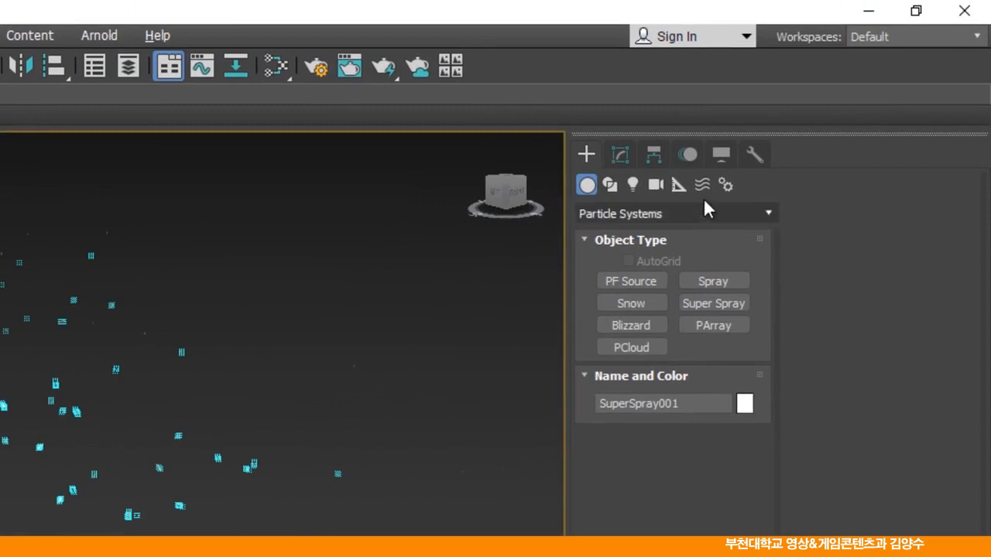
{"action": "left_click", "coordinate": [740, 90]}
{"action": "left_click", "coordinate": [718, 351]}
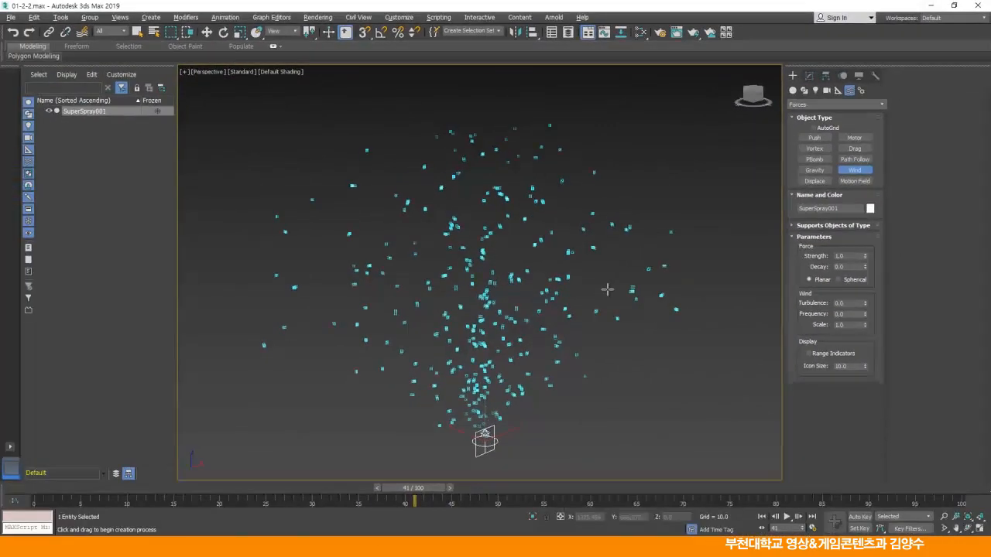
{"action": "key", "text": "alt+w"}
{"action": "middle_click_drag", "start_coordinate": [627, 205], "coordinate": [589, 204]}
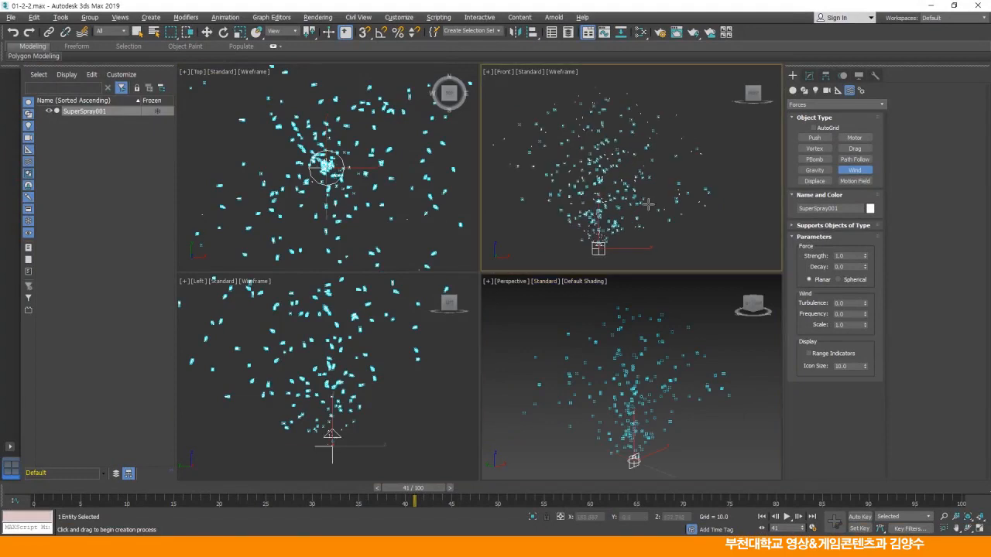
{"action": "left_click_drag", "start_coordinate": [666, 203], "coordinate": [688, 234]}
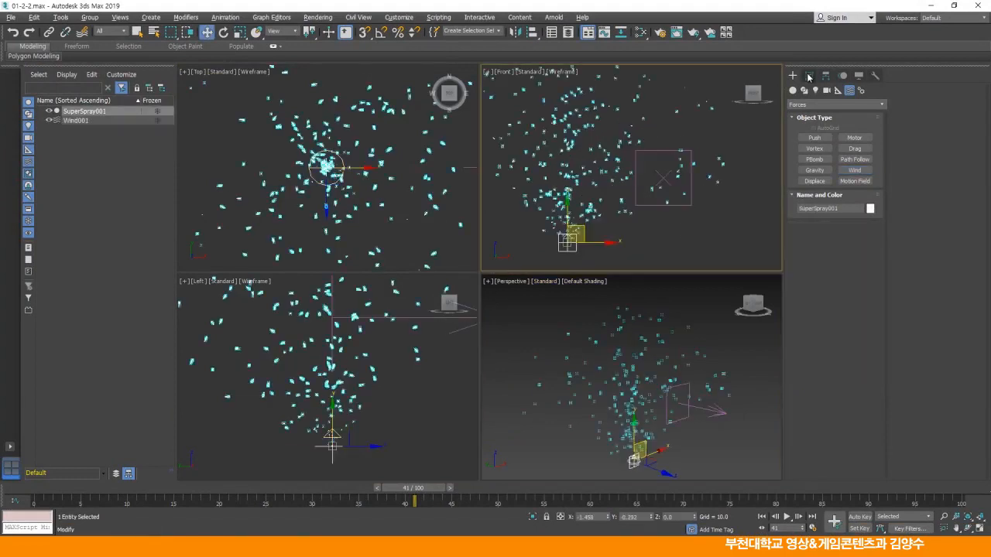
Bind the Wind space warp to the Super Spray emitter.
{"action": "left_click", "coordinate": [809, 76]}
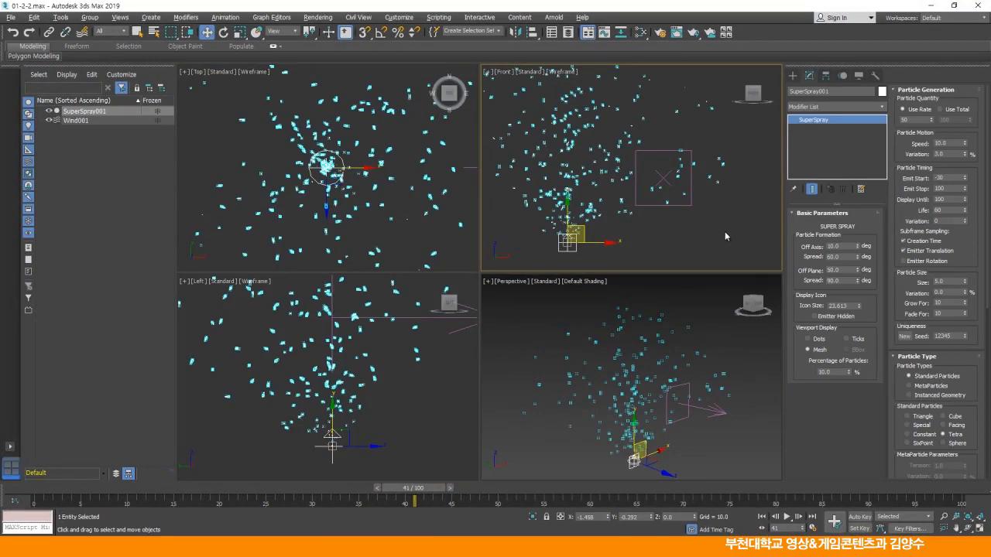
{"action": "left_click", "coordinate": [669, 181]}
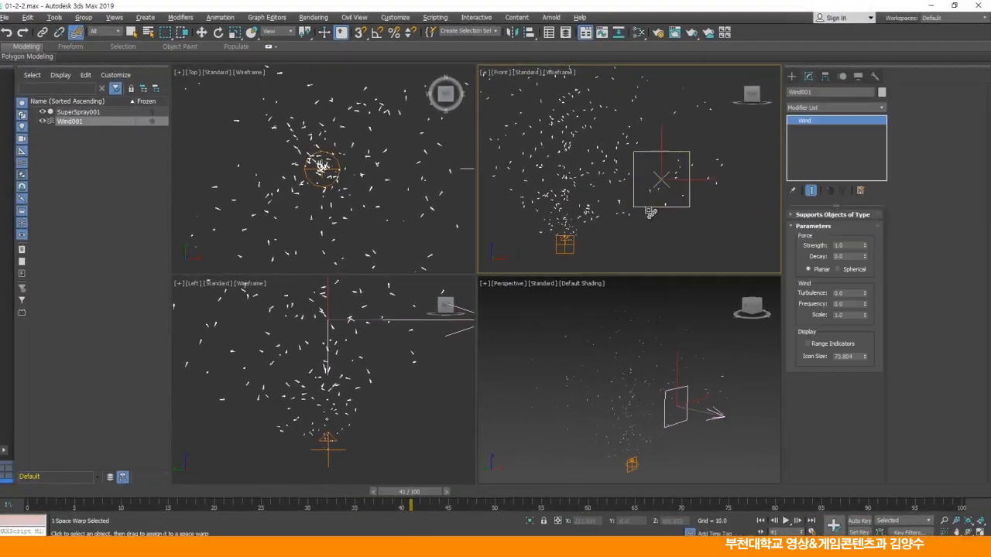
{"action": "left_click_drag", "start_coordinate": [650, 207], "coordinate": [567, 247]}
{"action": "left_click_drag", "start_coordinate": [259, 441], "coordinate": [259, 441]}
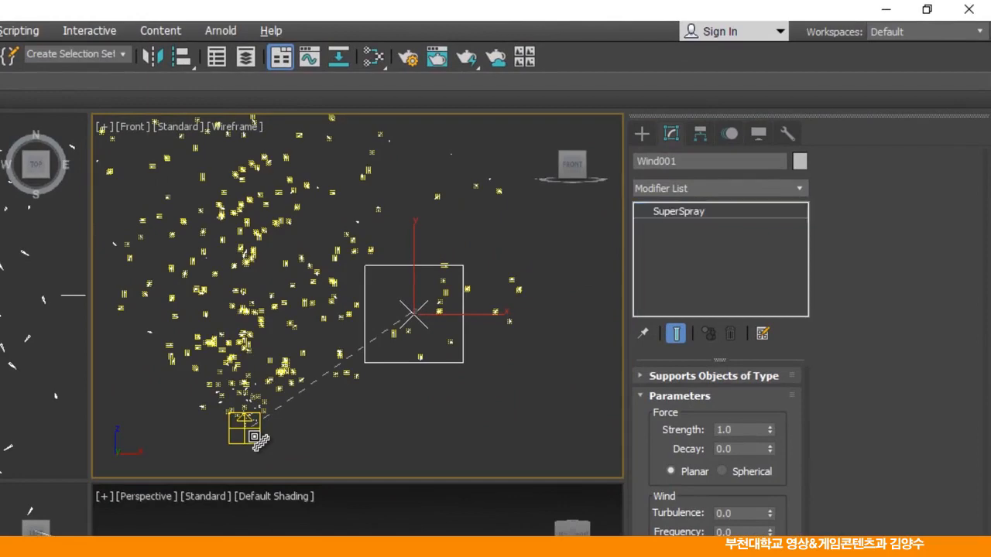
Maximize the Left view and move the Wind icon up and back from the emitter, to about Y 69.3, Z 270.
{"action": "scroll", "coordinate": [44, 511], "scroll_direction": "down", "scroll_amount": 2}
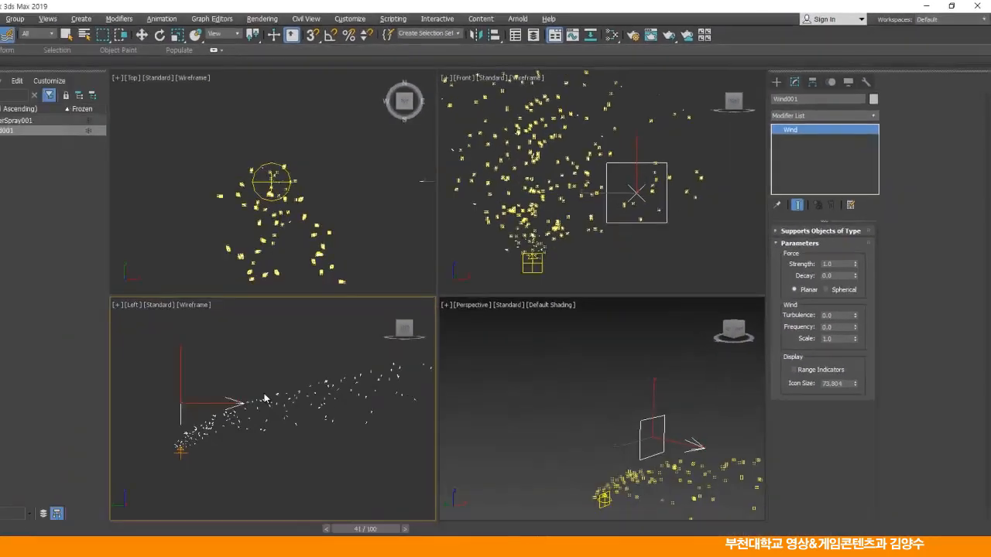
{"action": "key", "text": "alt+w"}
{"action": "middle_click_drag", "start_coordinate": [547, 344], "coordinate": [489, 363]}
{"action": "scroll", "coordinate": [489, 364], "scroll_direction": "down", "scroll_amount": 3}
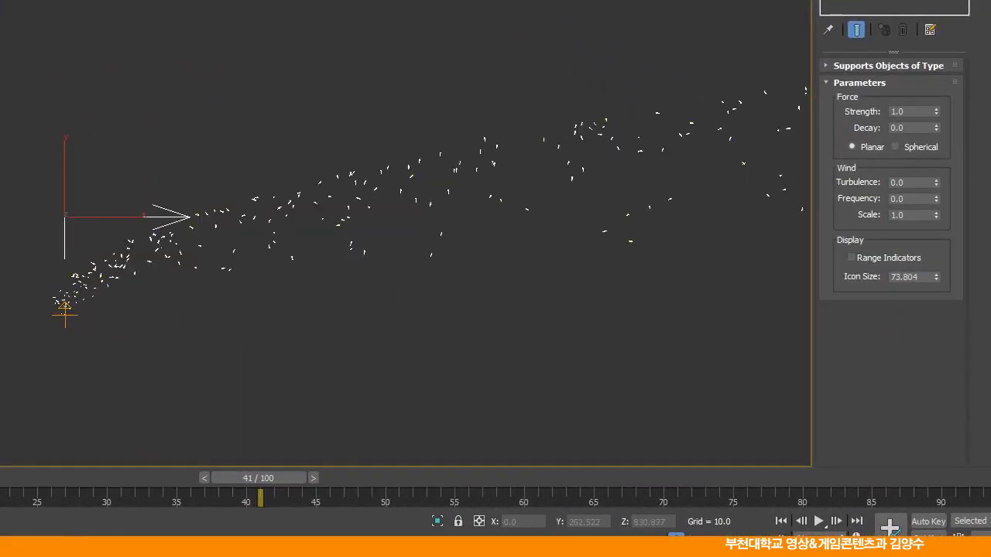
{"action": "key", "text": "w"}
{"action": "left_click_drag", "start_coordinate": [84, 202], "coordinate": [46, 148]}
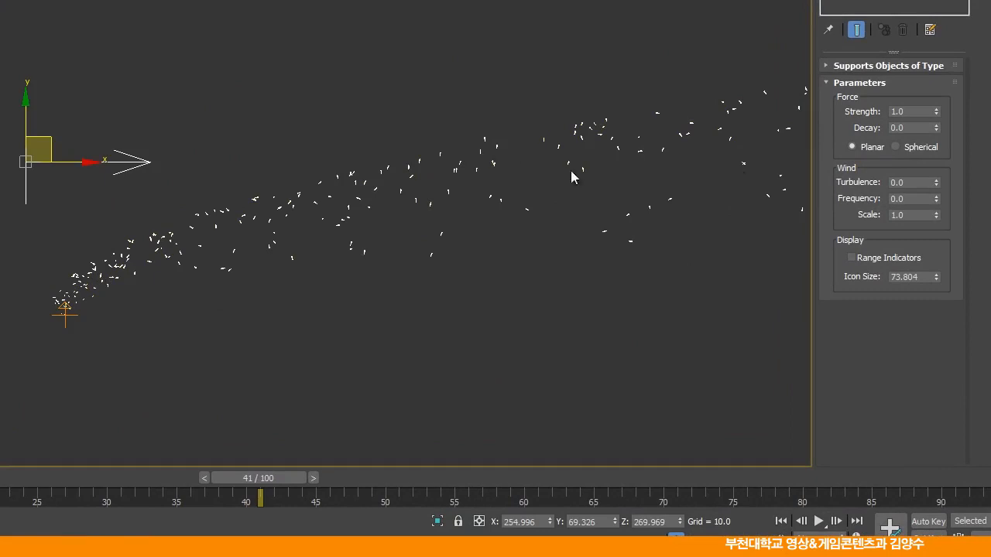
Set the Wind force Strength to 0.5 and check the blown particle stream in the Left view.
{"action": "left_click_drag", "start_coordinate": [915, 115], "coordinate": [841, 124]}
{"action": "type", "text": "0.5"}
{"action": "key", "text": "Return"}
{"action": "middle_click_drag", "start_coordinate": [652, 139], "coordinate": [639, 130]}
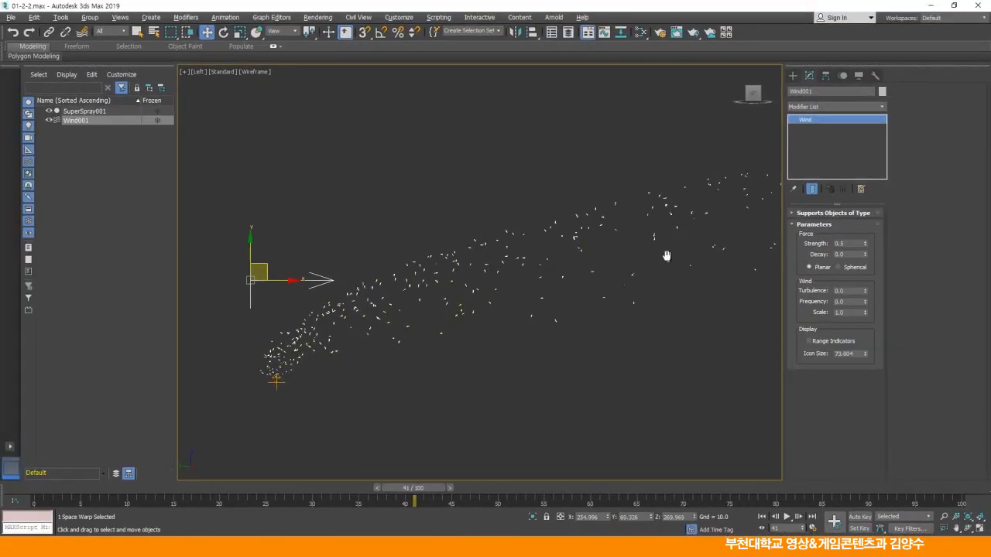
{"action": "scroll", "coordinate": [652, 266], "scroll_direction": "down", "scroll_amount": 4}
{"action": "middle_click_drag", "start_coordinate": [667, 255], "coordinate": [596, 284]}
{"action": "scroll", "coordinate": [642, 265], "scroll_direction": "up", "scroll_amount": 2}
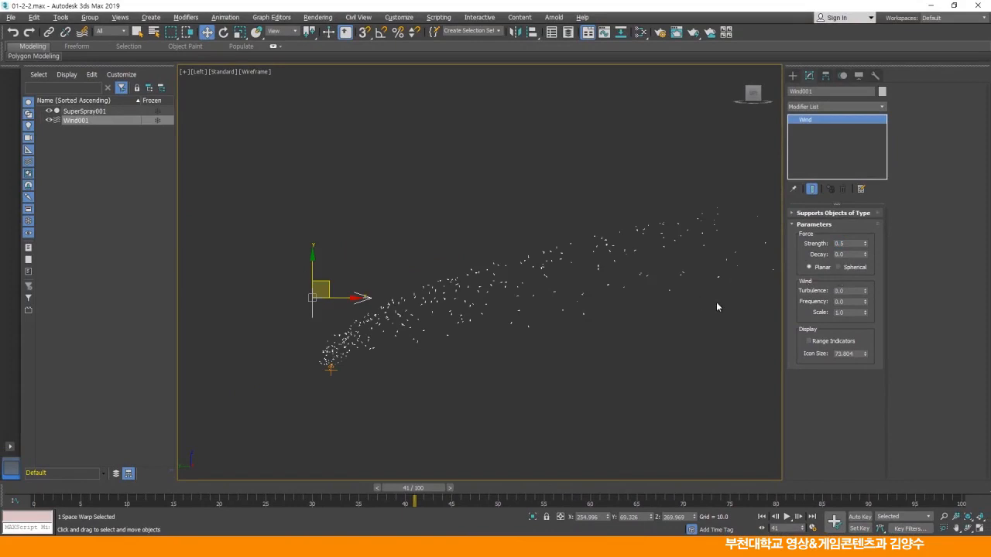
{"action": "scroll", "coordinate": [657, 330], "scroll_direction": "down", "scroll_amount": 2}
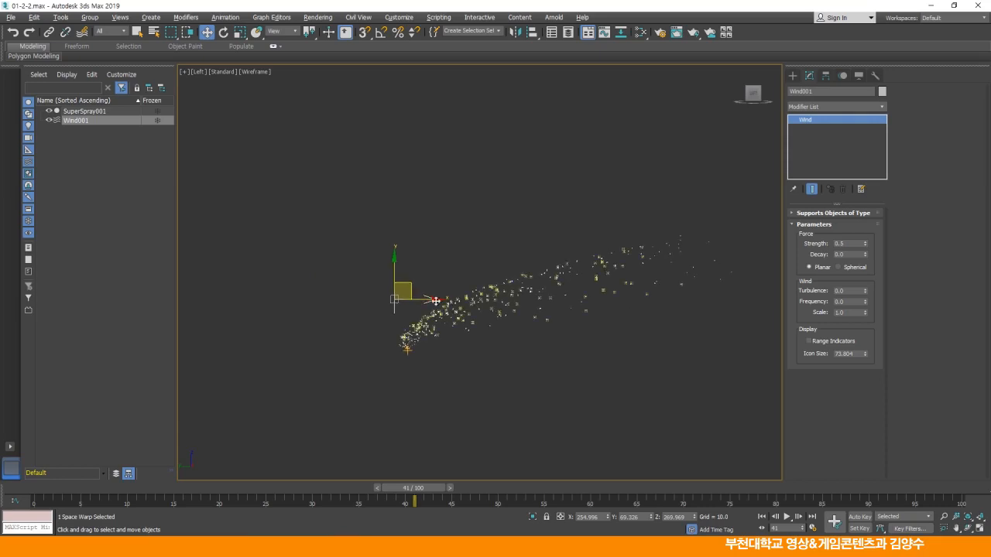
Move the Wind icon farther from the emitter, to about Y 178.4, Z 338.7, and switch its force to Spherical.
{"action": "left_click_drag", "start_coordinate": [410, 286], "coordinate": [389, 273]}
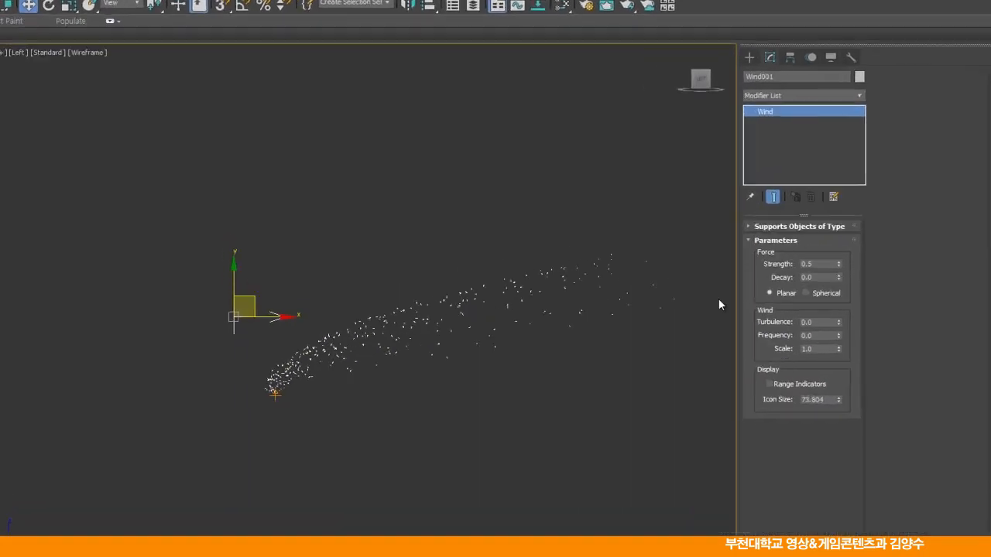
{"action": "left_click", "coordinate": [737, 347]}
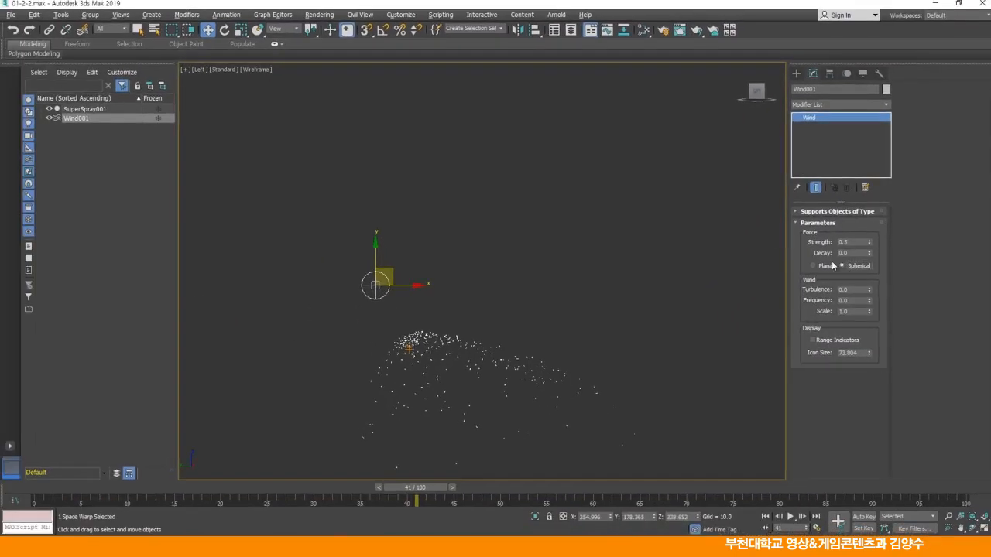
{"action": "middle_click_drag", "start_coordinate": [472, 348], "coordinate": [509, 243]}
{"action": "scroll", "coordinate": [505, 242], "scroll_direction": "up", "scroll_amount": 2}
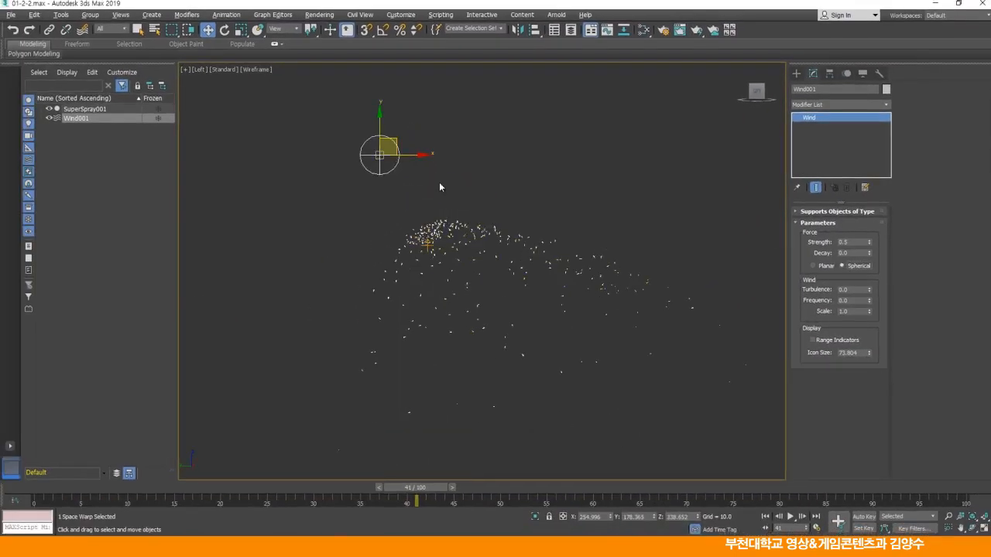
Move the spherical Wind icon diagonally below the emitter, to about Y 456.7, Z -132.2.
{"action": "left_click_drag", "start_coordinate": [395, 139], "coordinate": [321, 265]}
{"action": "middle_click_drag", "start_coordinate": [461, 185], "coordinate": [446, 236]}
{"action": "scroll", "coordinate": [445, 231], "scroll_direction": "down", "scroll_amount": 2}
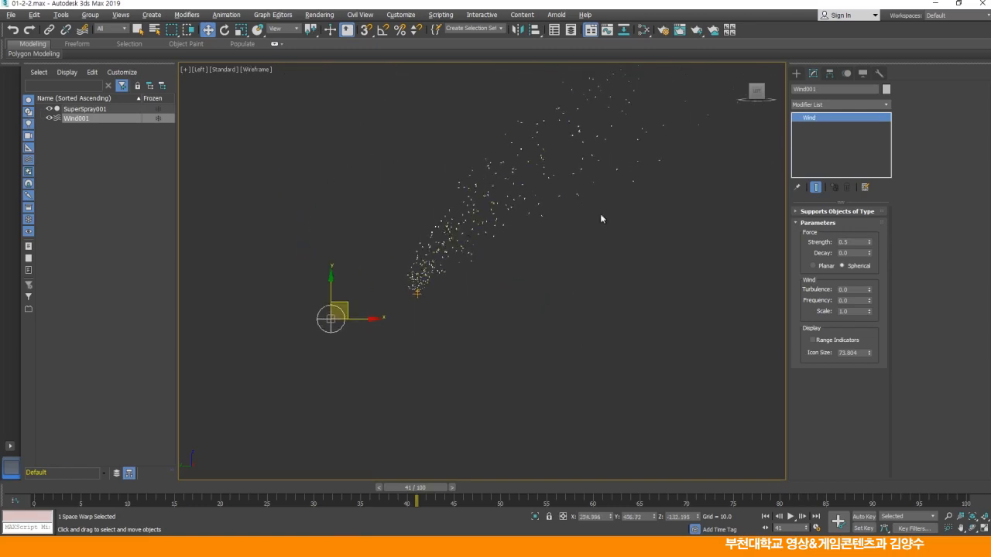
{"action": "middle_click_drag", "start_coordinate": [593, 199], "coordinate": [579, 228]}
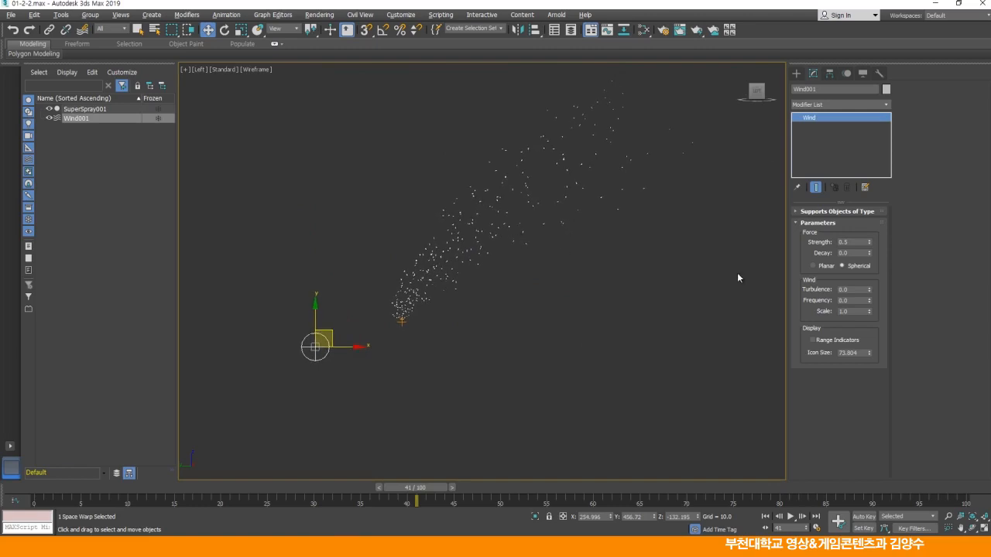
Set the Wind force Strength to 0 and frame the spray in the Left view.
{"action": "left_click_drag", "start_coordinate": [852, 243], "coordinate": [785, 255]}
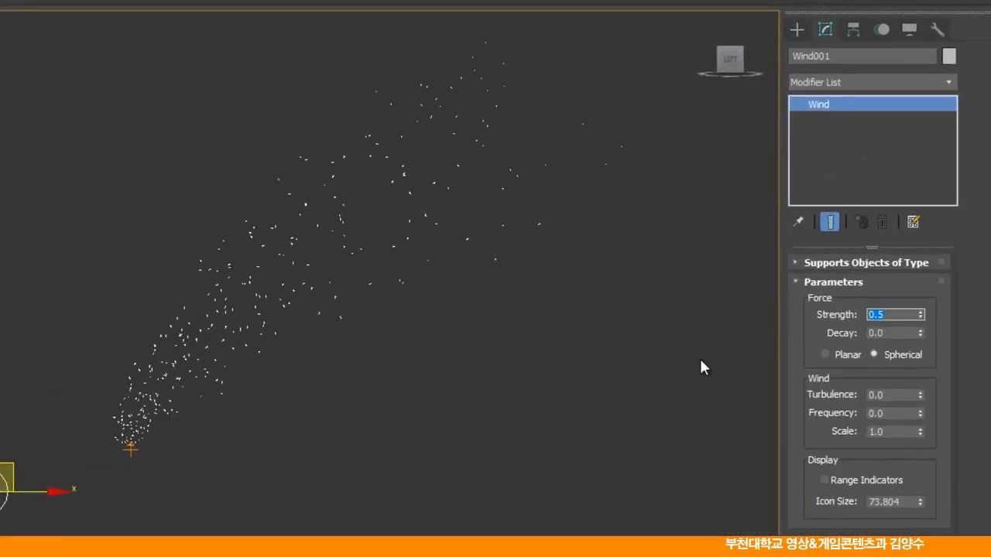
{"action": "type", "text": "0"}
{"action": "key", "text": "Return"}
{"action": "middle_click_drag", "start_coordinate": [173, 479], "coordinate": [349, 467]}
{"action": "scroll", "coordinate": [307, 467], "scroll_direction": "up", "scroll_amount": 2}
{"action": "scroll", "coordinate": [308, 399], "scroll_direction": "up", "scroll_amount": 2}
{"action": "middle_click_drag", "start_coordinate": [308, 399], "coordinate": [318, 438]}
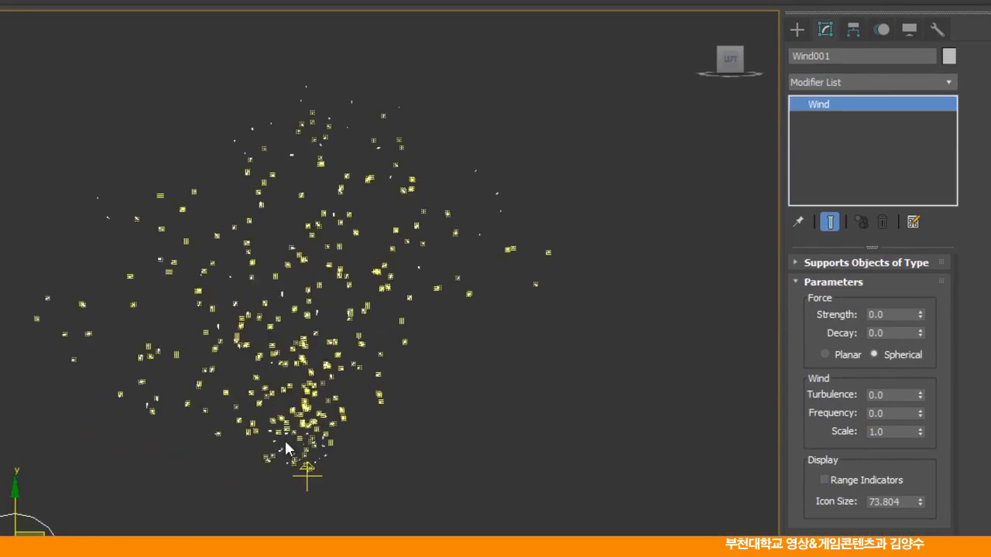
{"action": "scroll", "coordinate": [373, 421], "scroll_direction": "down", "scroll_amount": 1}
{"action": "scroll", "coordinate": [374, 420], "scroll_direction": "up", "scroll_amount": 1}
{"action": "middle_click_drag", "start_coordinate": [373, 422], "coordinate": [377, 418]}
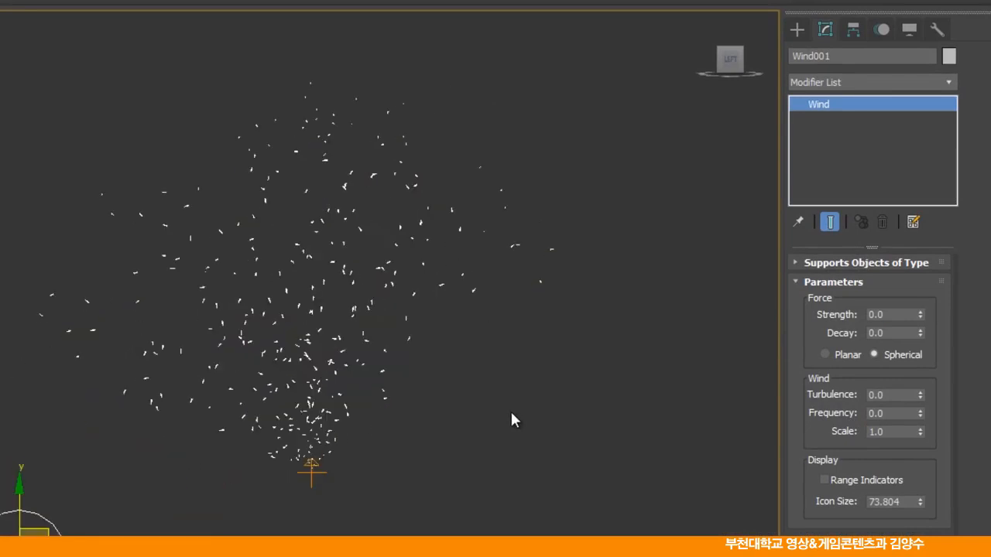
Set the Wind Turbulence to 0.5 and its Frequency to 2.
{"action": "left_click", "coordinate": [890, 395]}
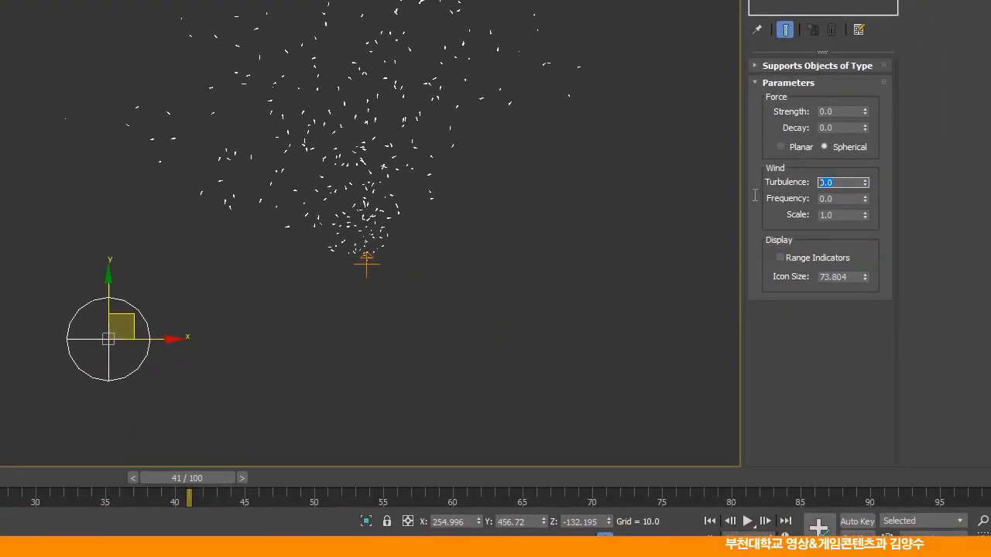
{"action": "type", "text": "0.5"}
{"action": "key", "text": "Return"}
{"action": "key", "text": "Tab"}
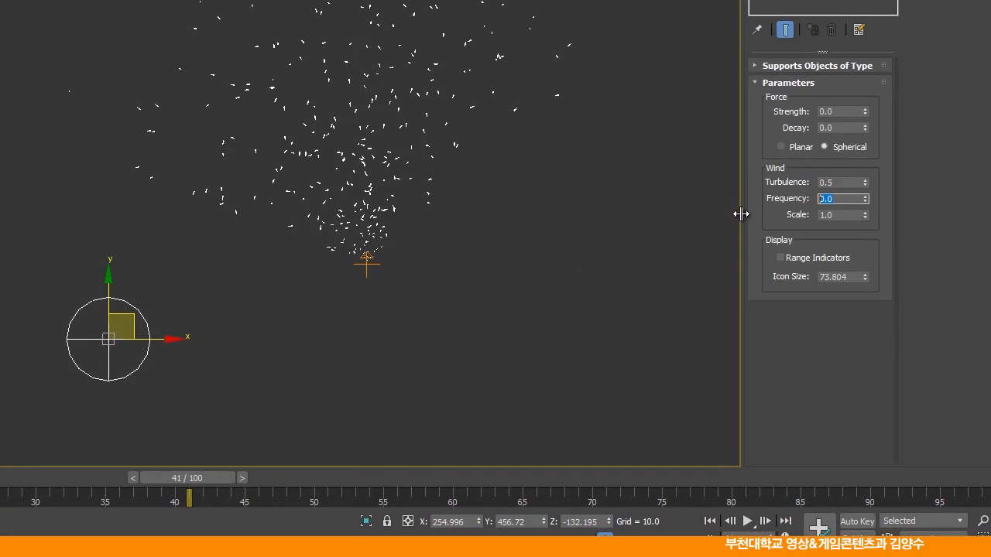
{"action": "type", "text": "2"}
{"action": "key", "text": "Return"}
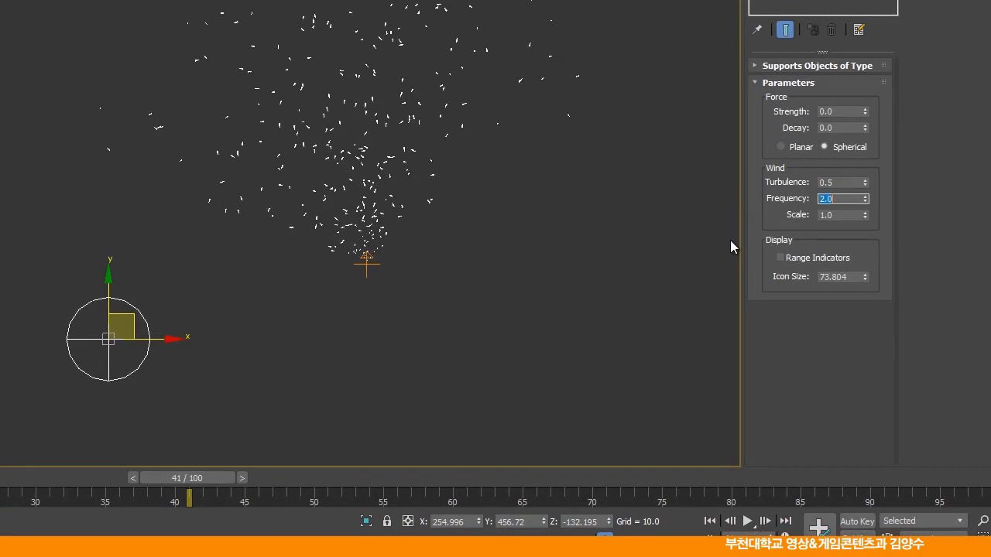
Set the Wind Scale to 0.01 and move the Wind icon slightly upward toward the emitter's height.
{"action": "key", "text": "Tab"}
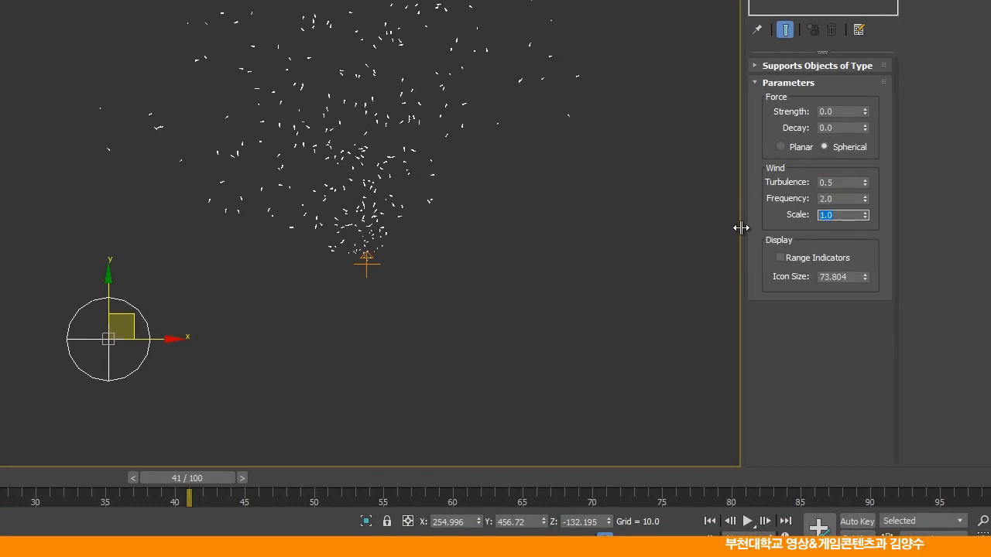
{"action": "key", "text": "Return"}
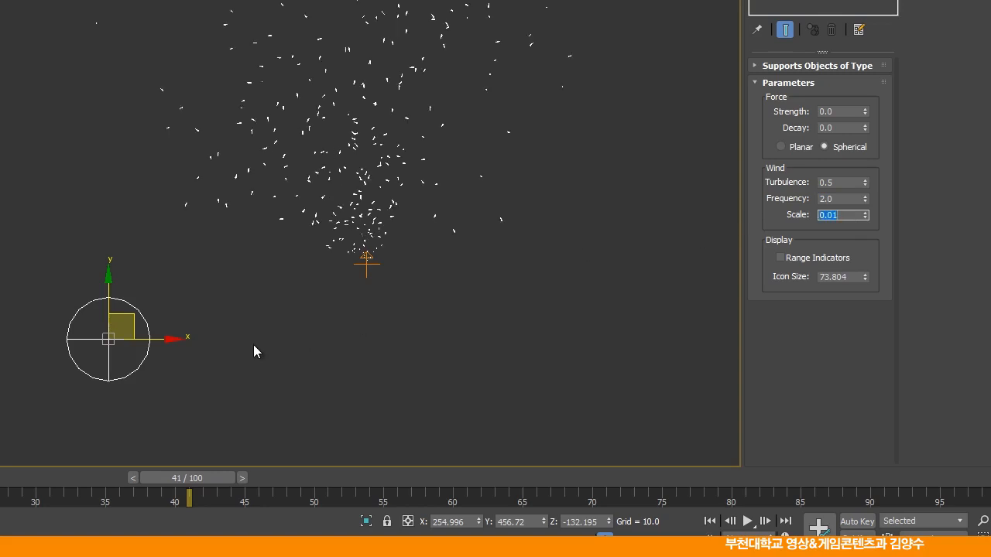
{"action": "mouse_move", "coordinate": [138, 328]}
{"action": "left_mouse_down"}
{"action": "mouse_move", "coordinate": [123, 221]}
{"action": "mouse_move", "coordinate": [103, 194]}
{"action": "mouse_move", "coordinate": [105, 296]}
{"action": "mouse_move", "coordinate": [131, 289]}
{"action": "left_mouse_up"}
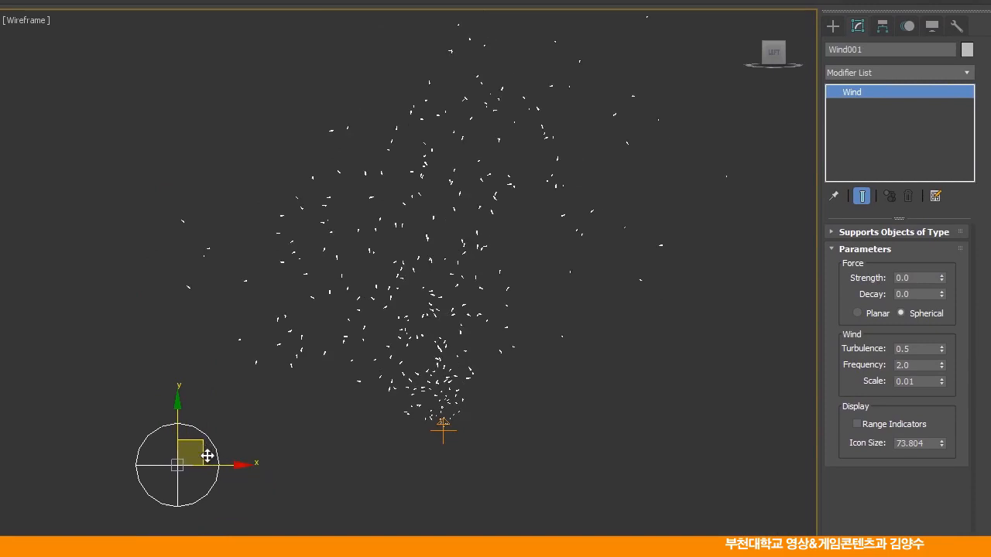
Move the Wind icon farther from the emitter and slightly below it, to about Y 642.2, Z -53.4.
{"action": "mouse_move", "coordinate": [207, 456]}
{"action": "left_mouse_down"}
{"action": "mouse_move", "coordinate": [146, 411]}
{"action": "mouse_move", "coordinate": [151, 454]}
{"action": "left_mouse_up"}
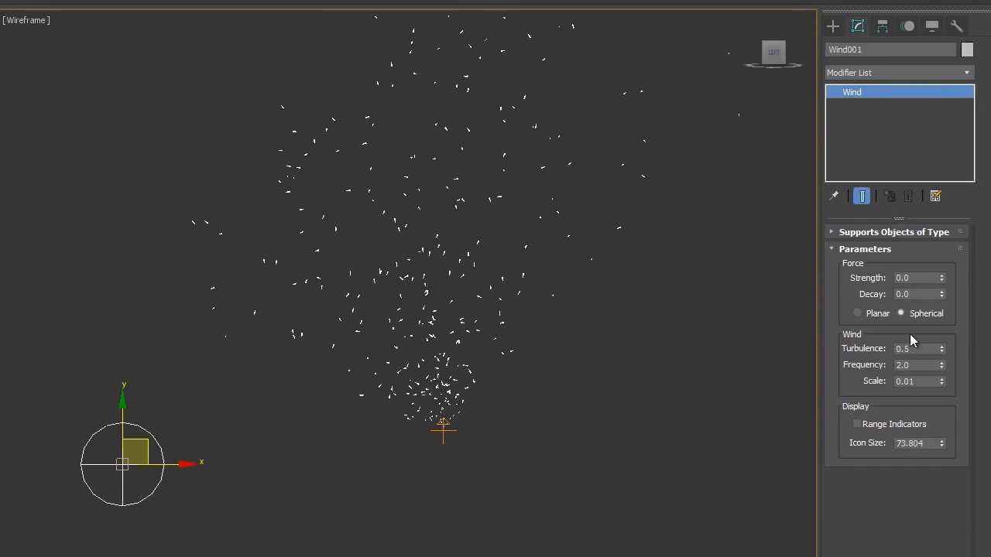
{"action": "left_click_drag", "start_coordinate": [149, 442], "coordinate": [82, 465]}
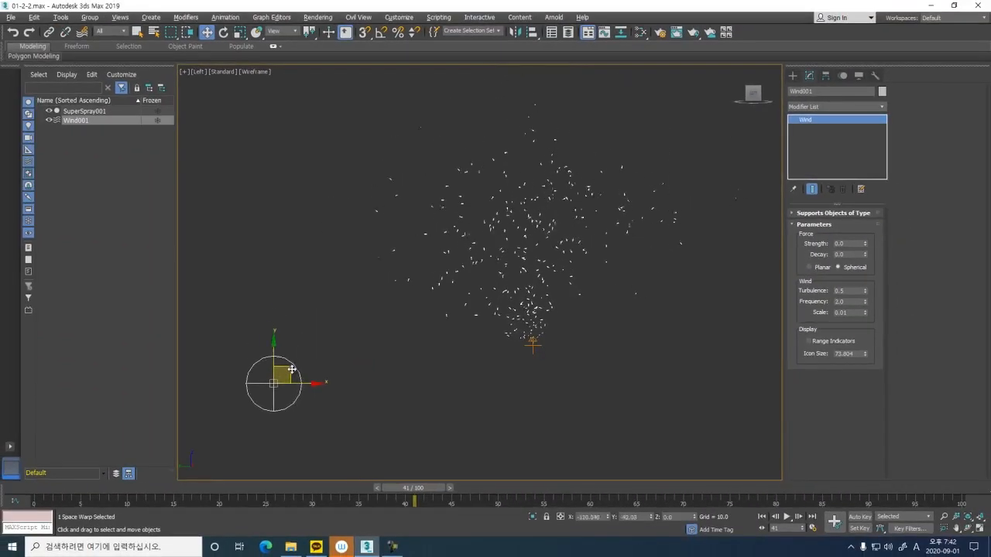
{"action": "left_click_drag", "start_coordinate": [291, 369], "coordinate": [308, 350]}
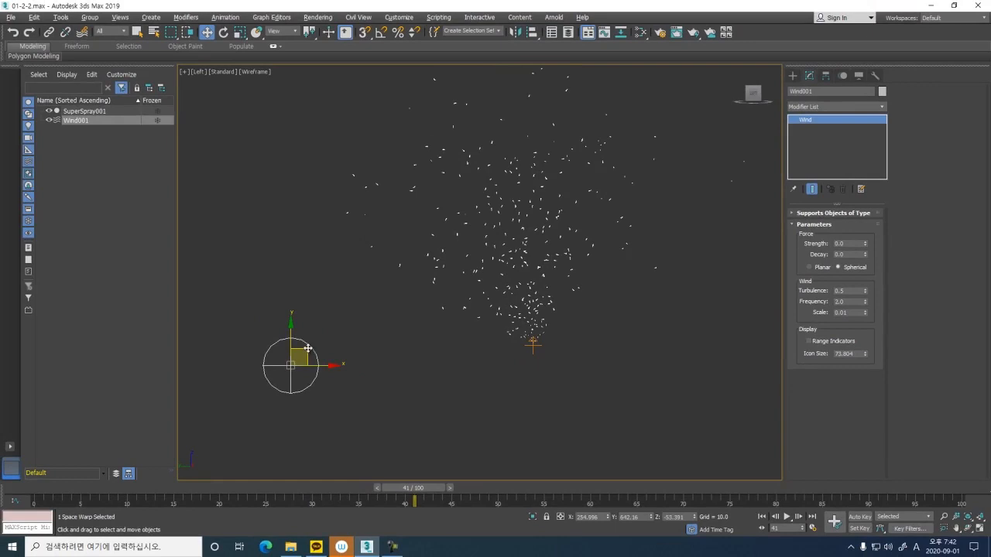
Clone the Wind as a Copy on the opposite side of the spray, with Turbulence 1, Frequency 3 and Scale 0.03.
{"action": "mouse_move", "coordinate": [306, 351]}
{"action": "left_mouse_down", "text": "shift"}
{"action": "mouse_move", "coordinate": [628, 283]}
{"action": "mouse_move", "coordinate": [699, 257]}
{"action": "mouse_move", "coordinate": [687, 268]}
{"action": "left_mouse_up", "text": "shift"}
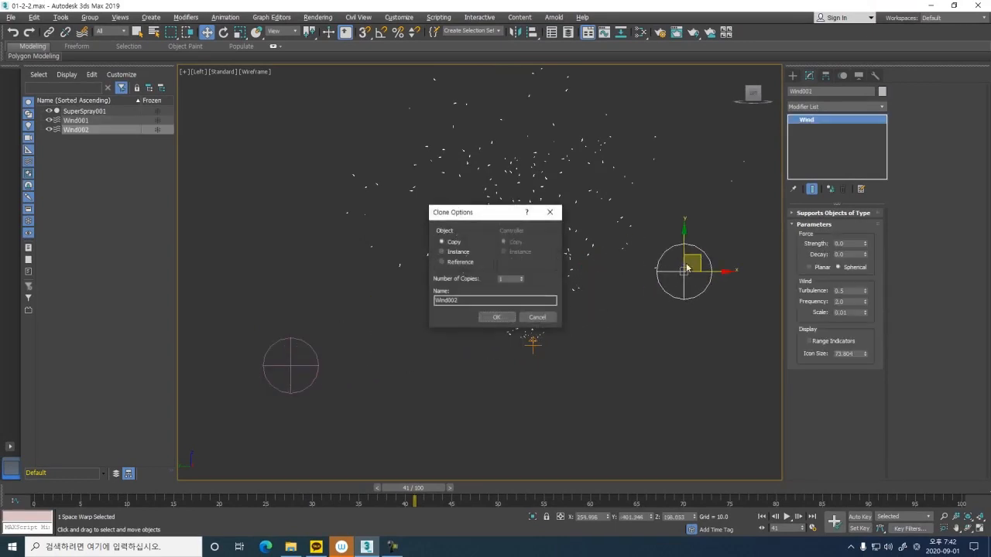
{"action": "left_click", "coordinate": [502, 319]}
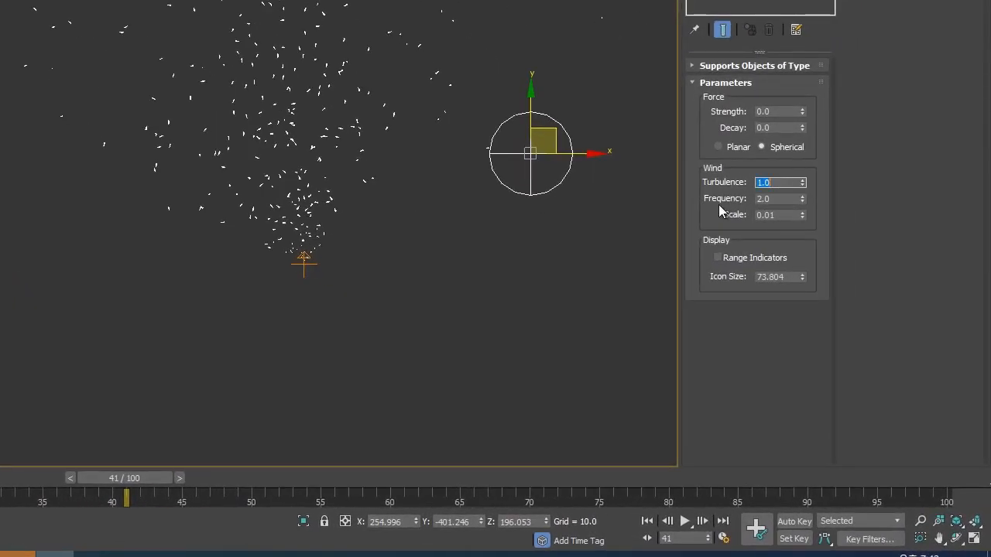
{"action": "type", "text": "3.0"}
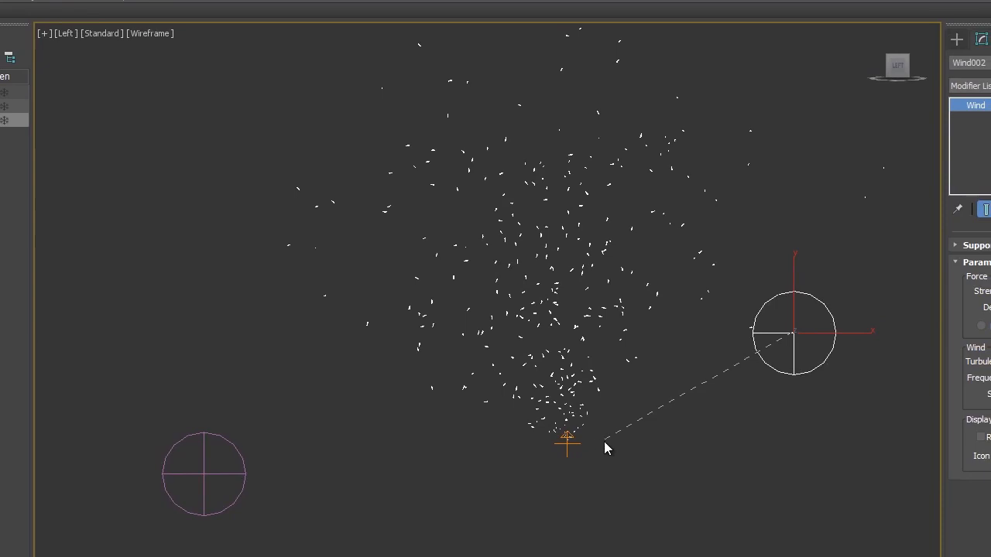
Bind the copied Wind to the Super Spray and, at frame 69, move its icon up and closer to the particle stream.
{"action": "left_click_drag", "start_coordinate": [604, 442], "coordinate": [570, 449]}
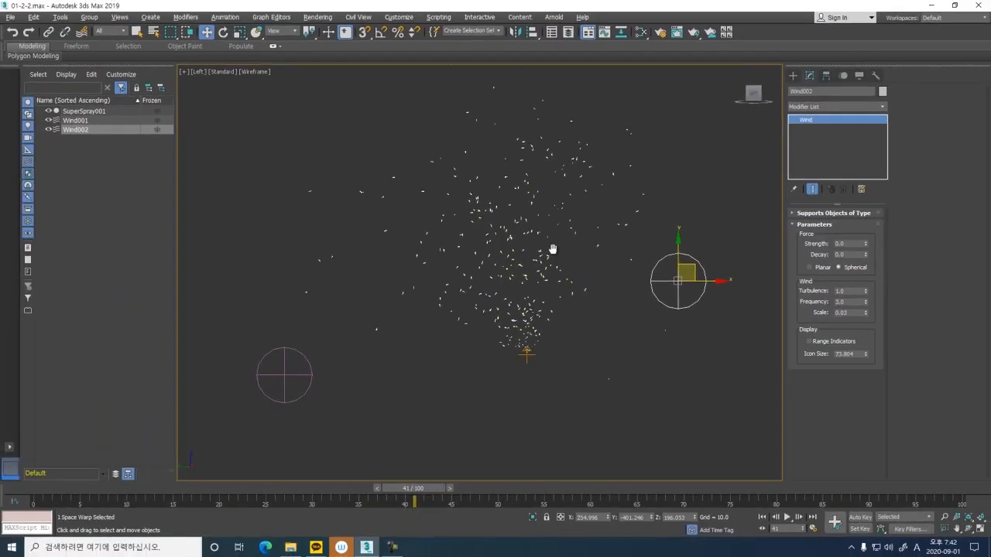
{"action": "left_click_drag", "start_coordinate": [682, 307], "coordinate": [725, 227]}
{"action": "left_click_drag", "start_coordinate": [307, 489], "coordinate": [684, 492]}
{"action": "key", "text": "w"}
{"action": "left_click_drag", "start_coordinate": [727, 234], "coordinate": [612, 186]}
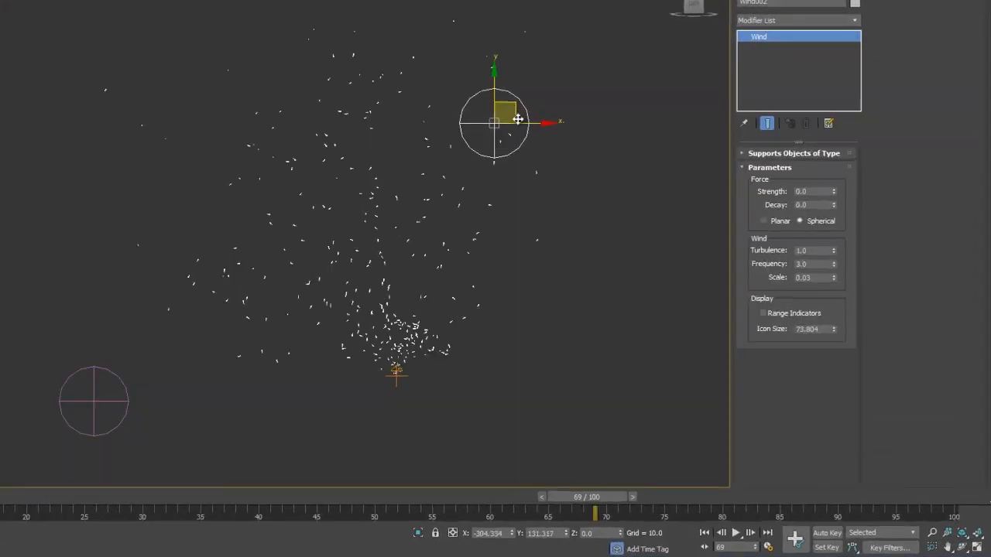
Lower the copied Wind icon to about Y -208.8, Z 458.9 and preview the animation briefly.
{"action": "left_click_drag", "start_coordinate": [518, 119], "coordinate": [514, 170]}
{"action": "left_click_drag", "start_coordinate": [419, 116], "coordinate": [423, 95]}
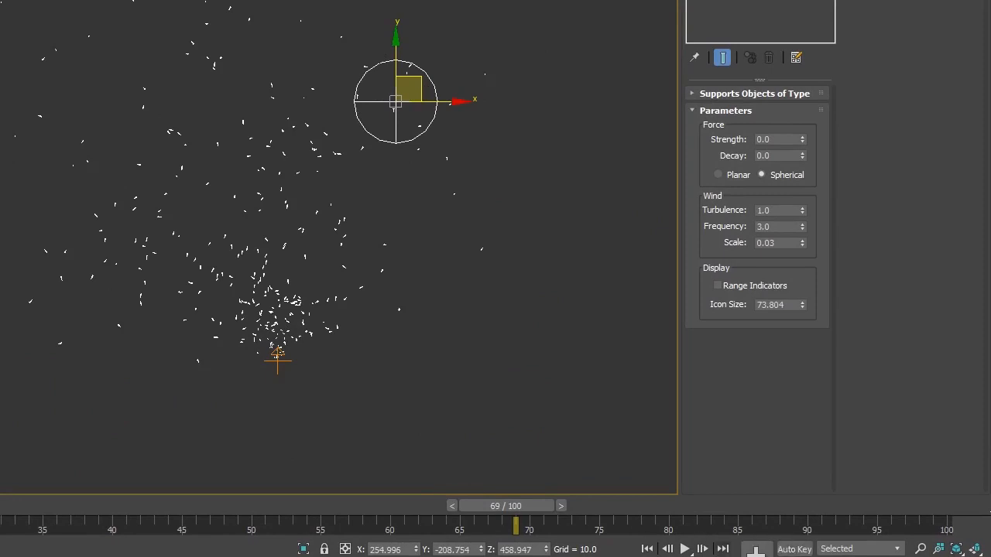
{"action": "left_click", "coordinate": [684, 549]}
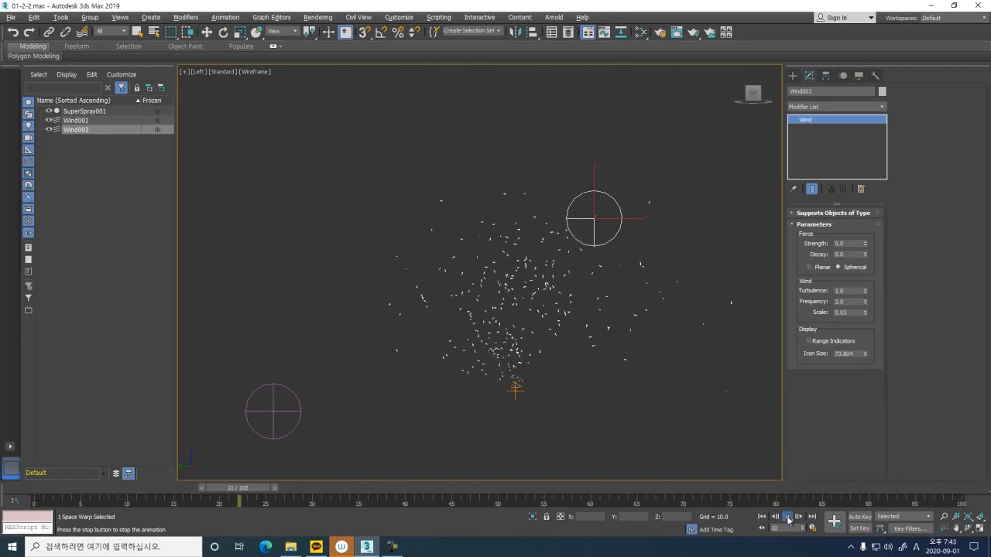
{"action": "left_click", "coordinate": [787, 517]}
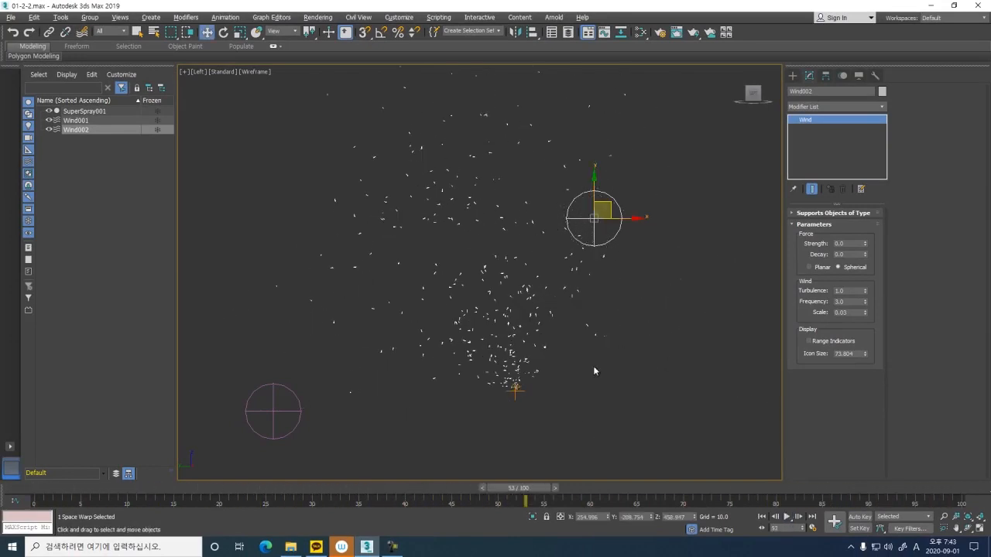
Set the Super Spray's Use Rate particle quantity to 150, deselect the emitter and play the animation.
{"action": "left_click", "coordinate": [517, 390]}
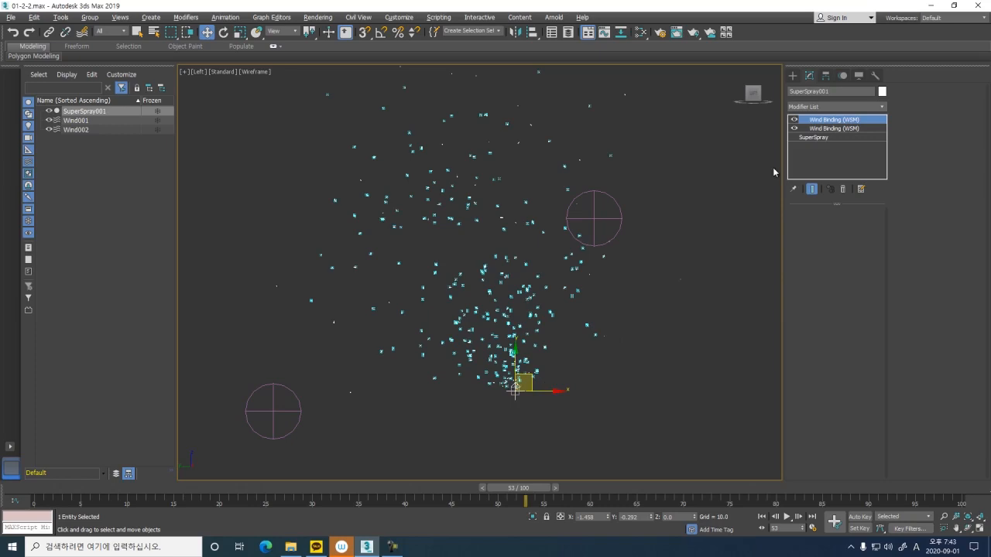
{"action": "left_click", "coordinate": [815, 138]}
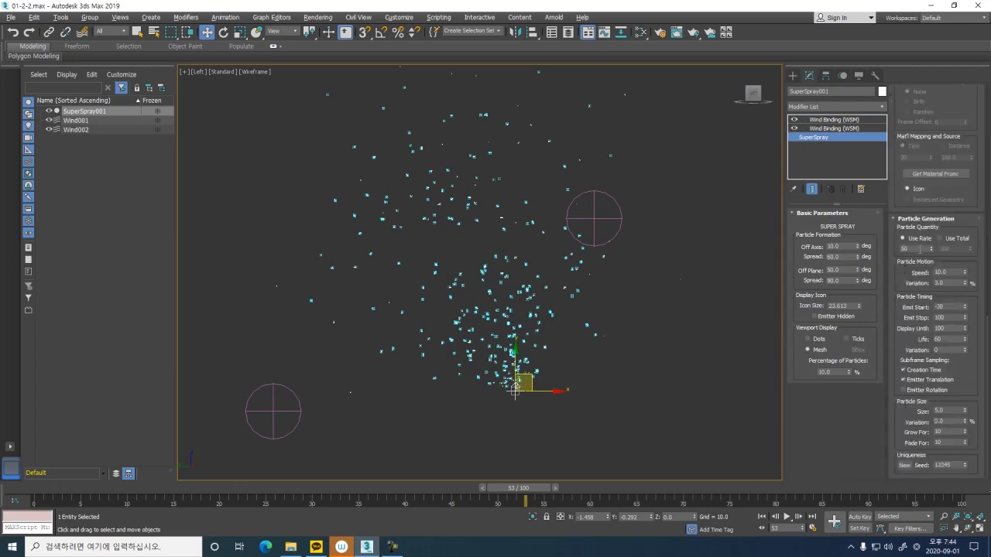
{"action": "left_click_drag", "start_coordinate": [919, 248], "coordinate": [875, 255]}
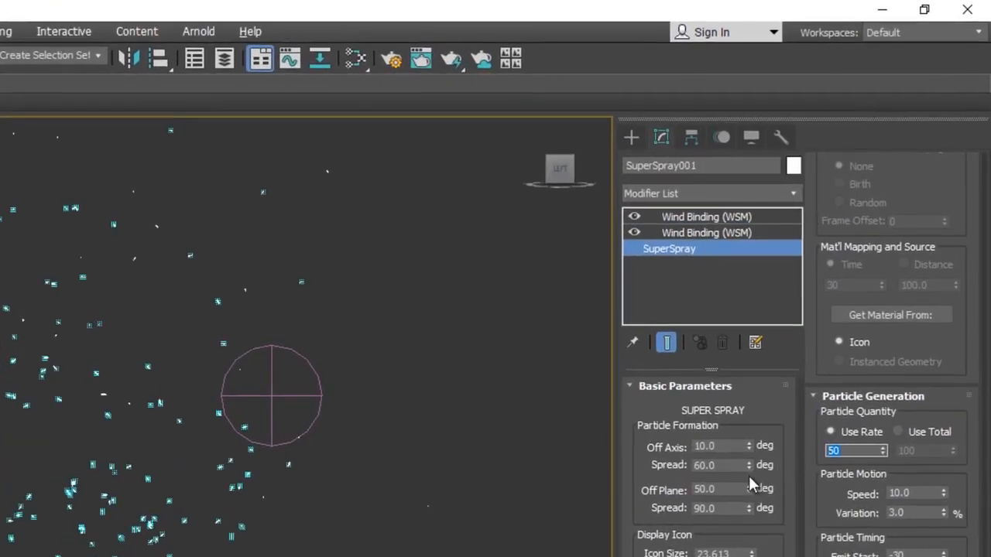
{"action": "type", "text": "150"}
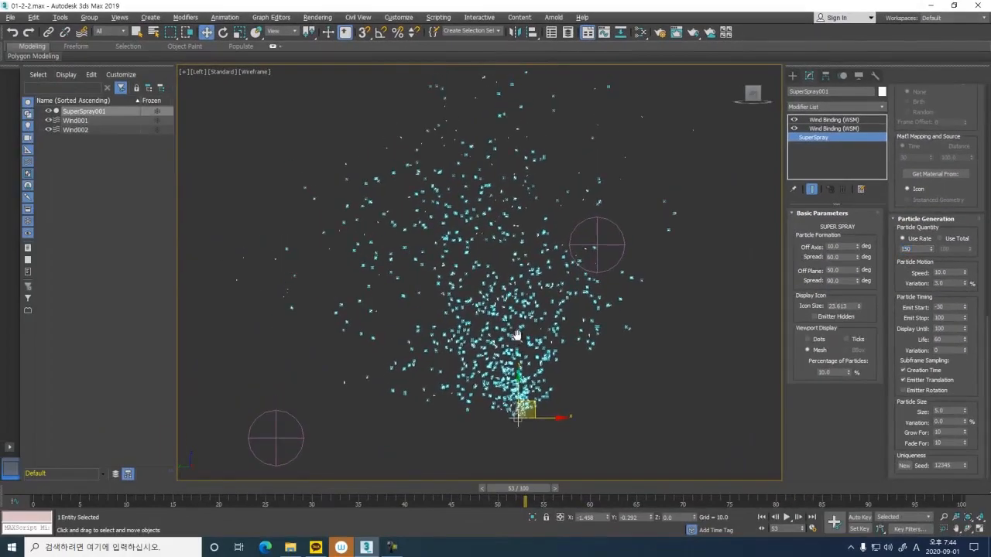
{"action": "left_click", "coordinate": [695, 373]}
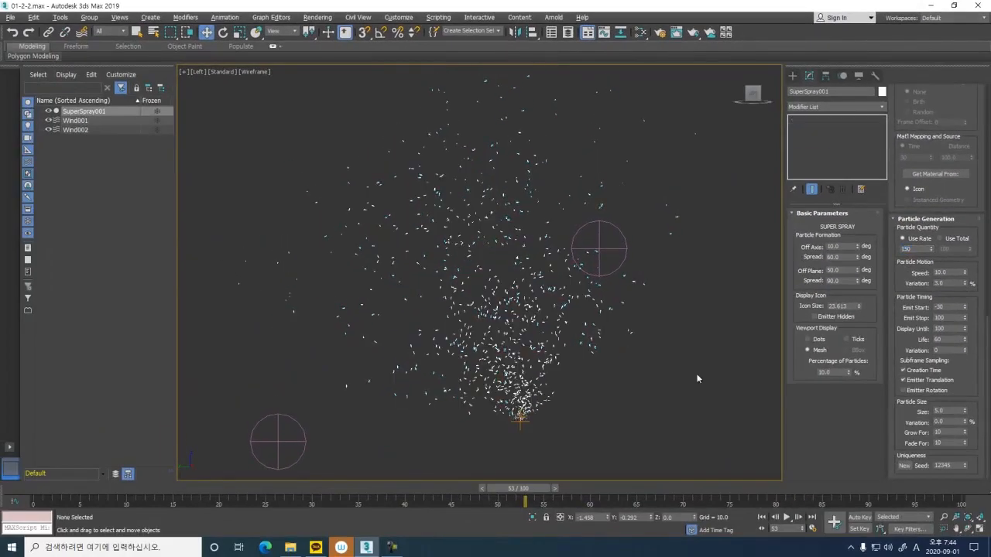
{"action": "middle_click_drag", "start_coordinate": [692, 373], "coordinate": [698, 380]}
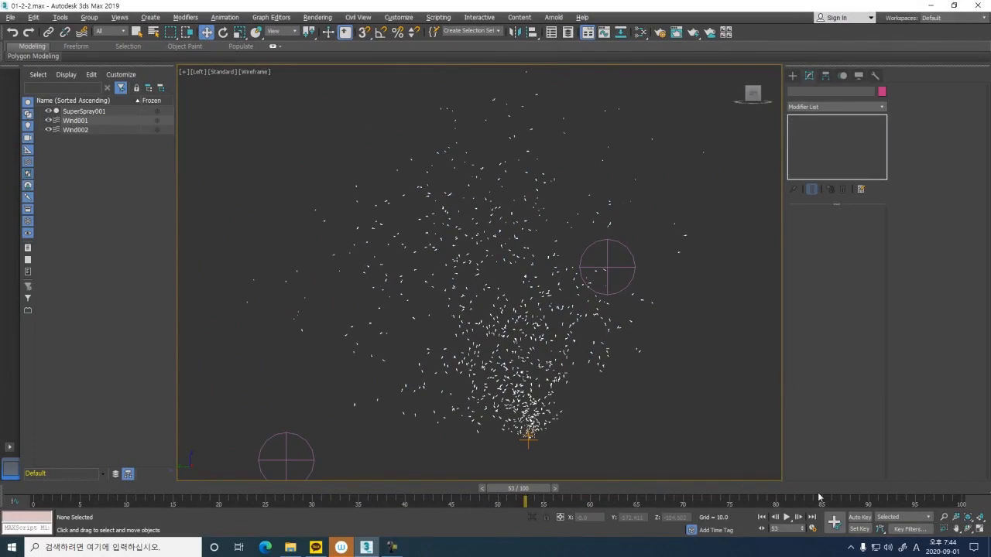
{"action": "left_click", "coordinate": [786, 518]}
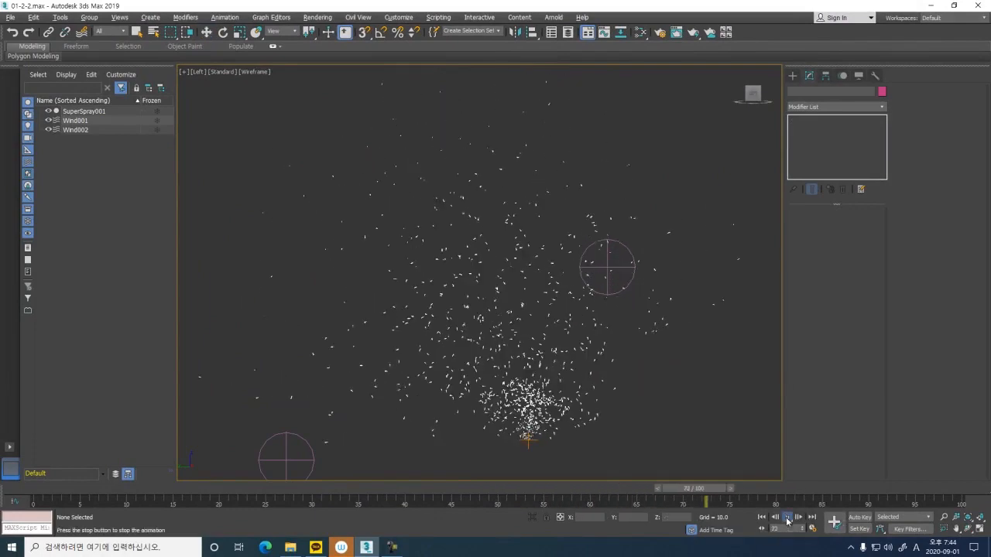